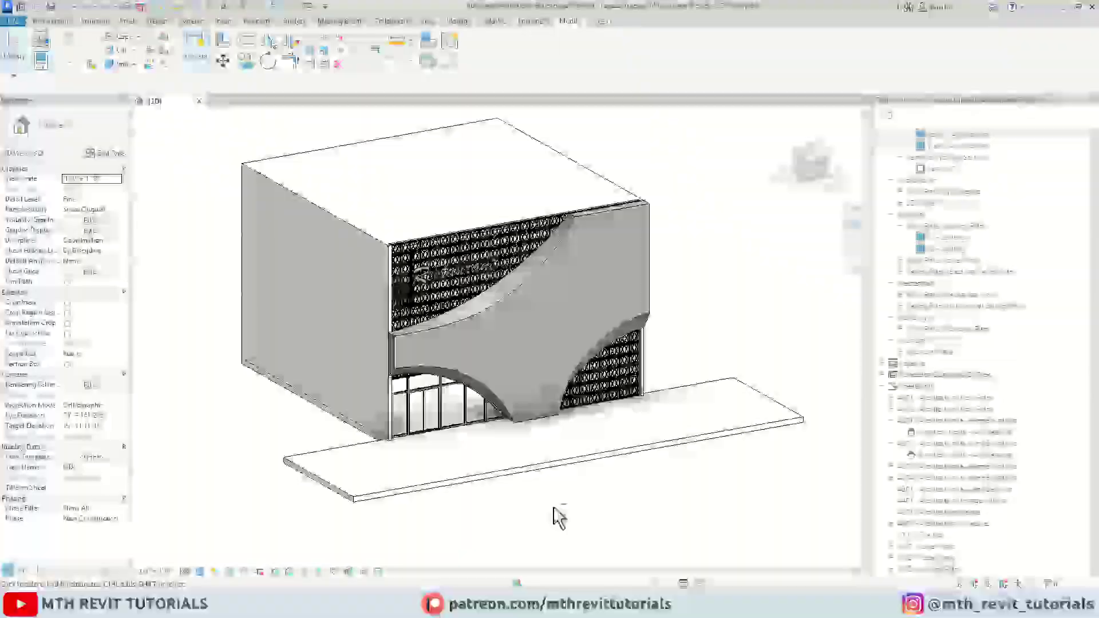
- Orbit the finished facade model until the ViewCube shows FRONT
shift+middle_drag(554, 515, 613, 504)
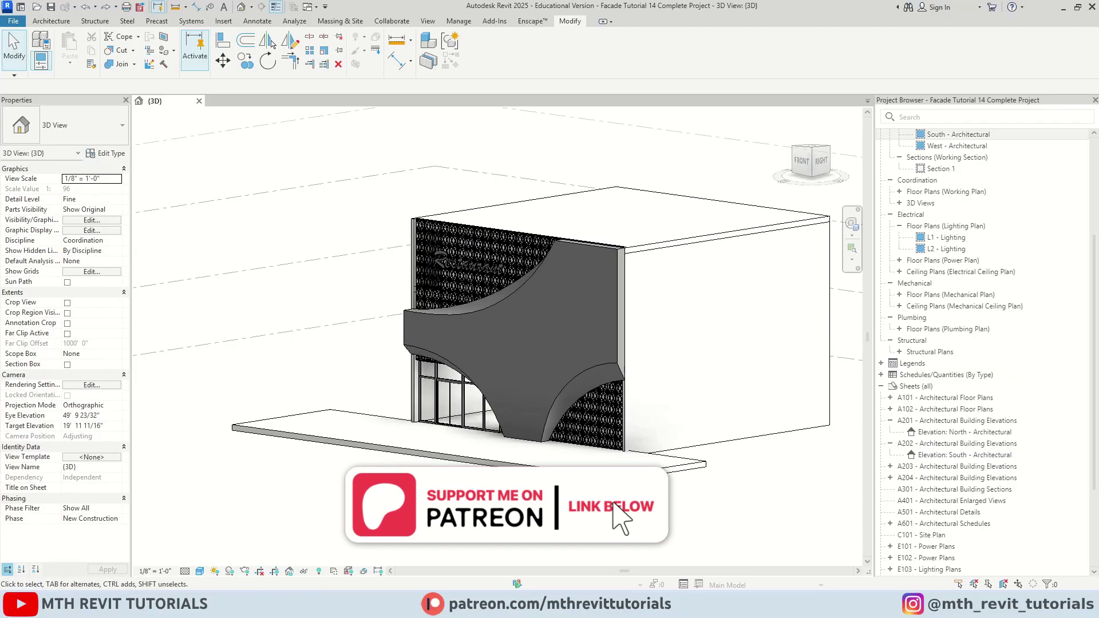
shift+middle_drag(472, 548, 447, 545)
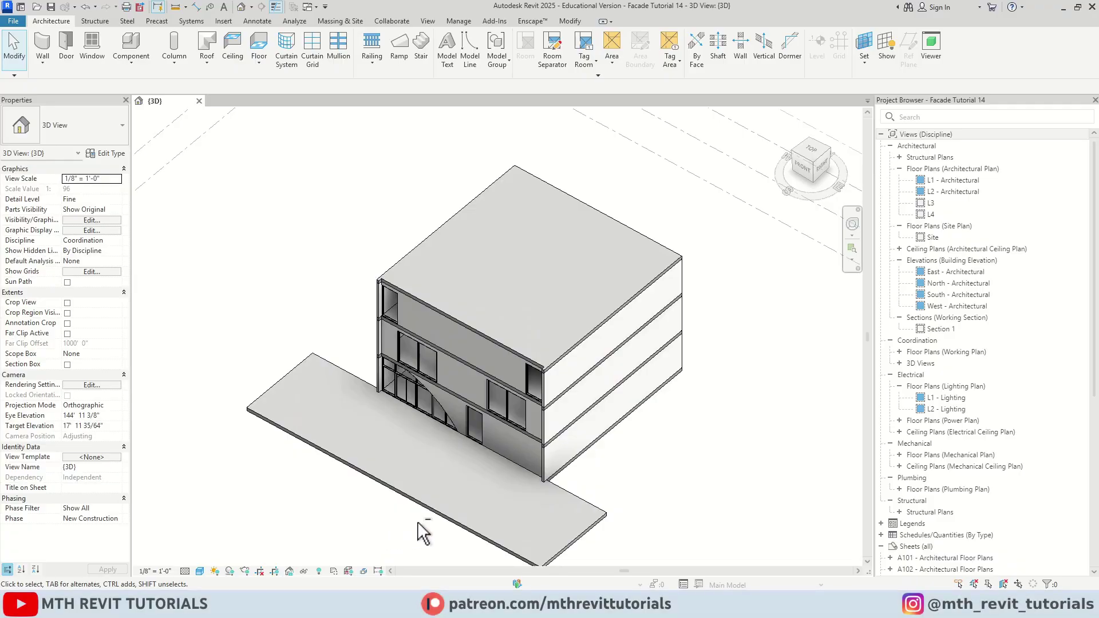
- Zoom and pan to a close front view of the lower facade, then bring up the File menu
shift+middle_drag(410, 528, 549, 578)
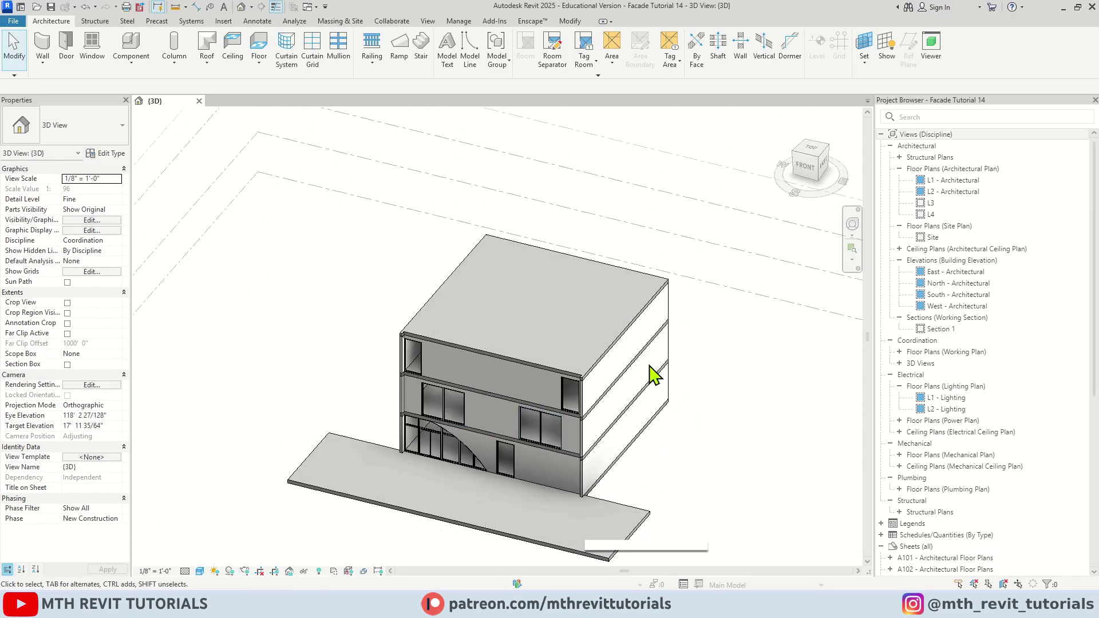
scroll(531, 458, up, 3)
scroll(500, 400, up, 3)
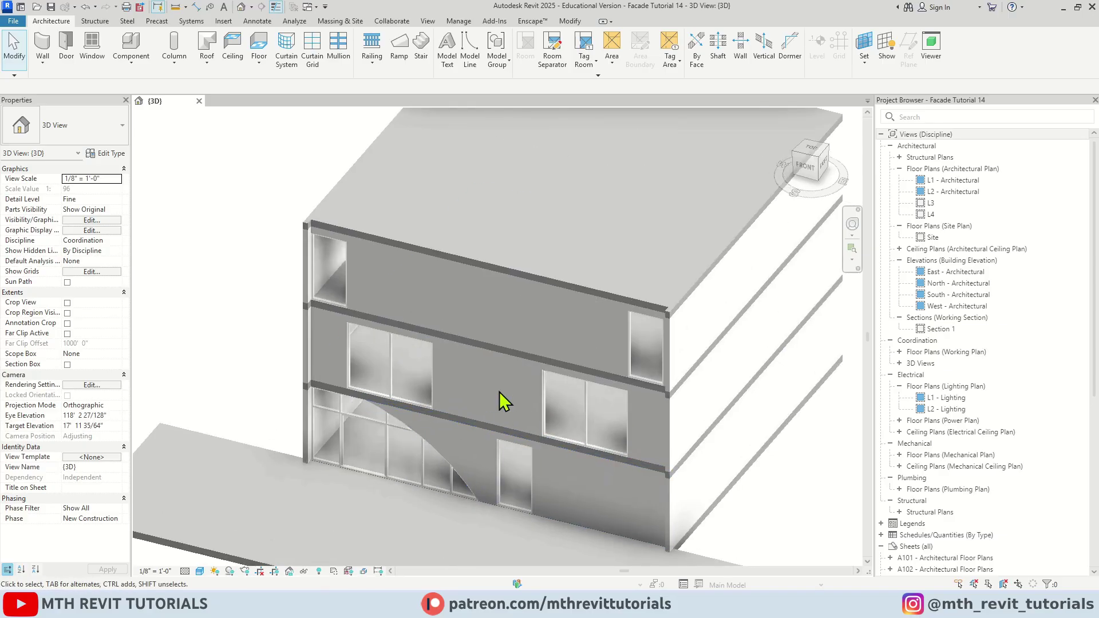
middle_drag(590, 421, 534, 406)
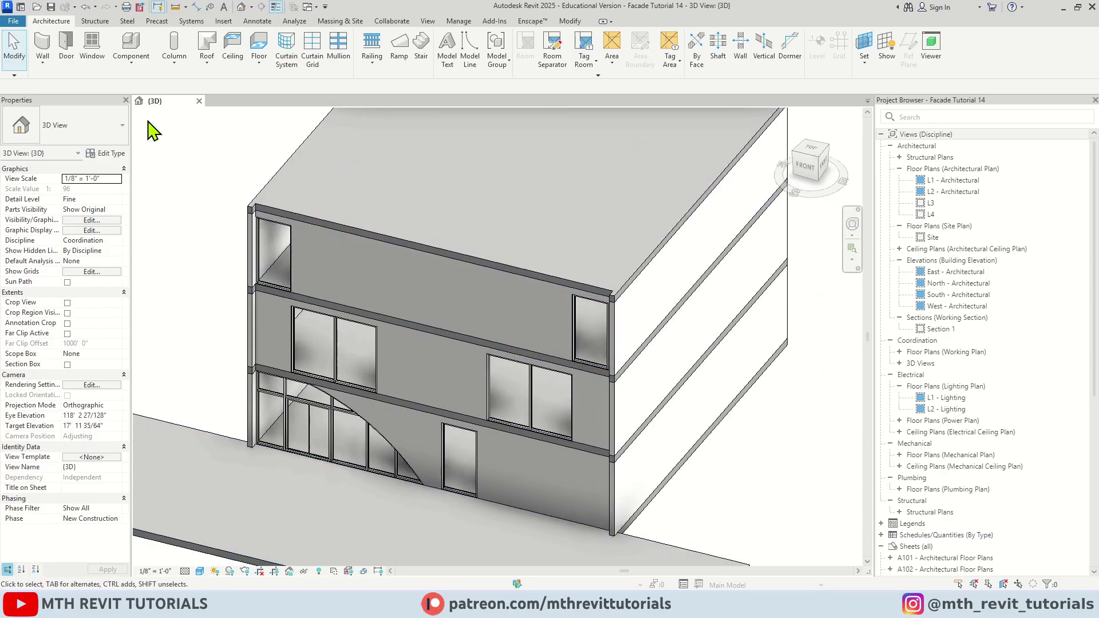
click(14, 21)
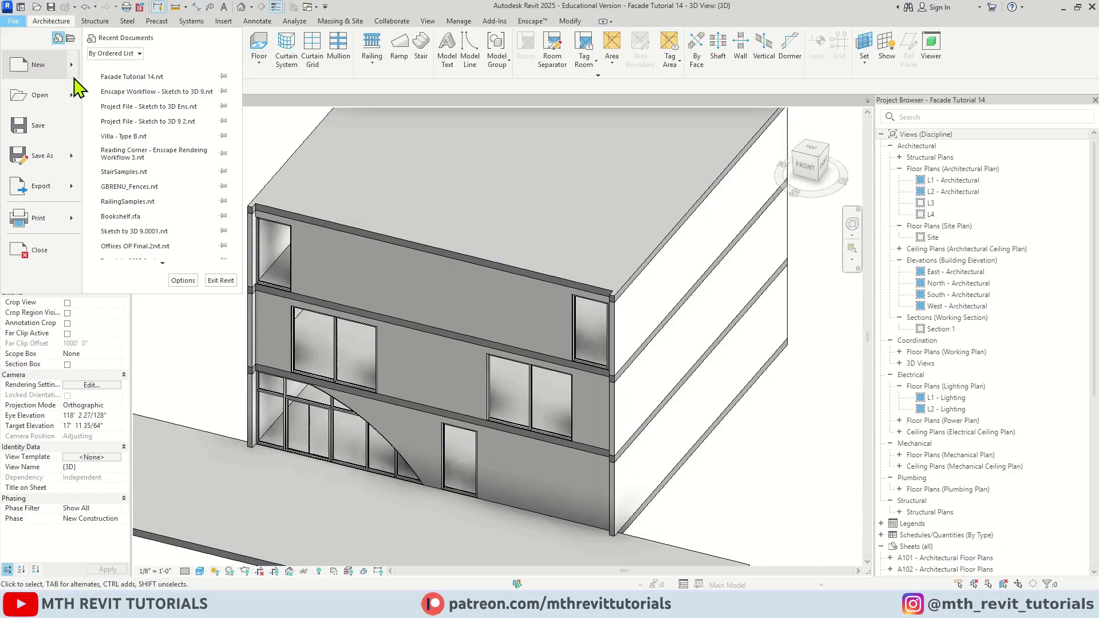
- Create a new family from the Curtain Wall Panel.rft template
mouse_move(72, 68)
click(131, 106)
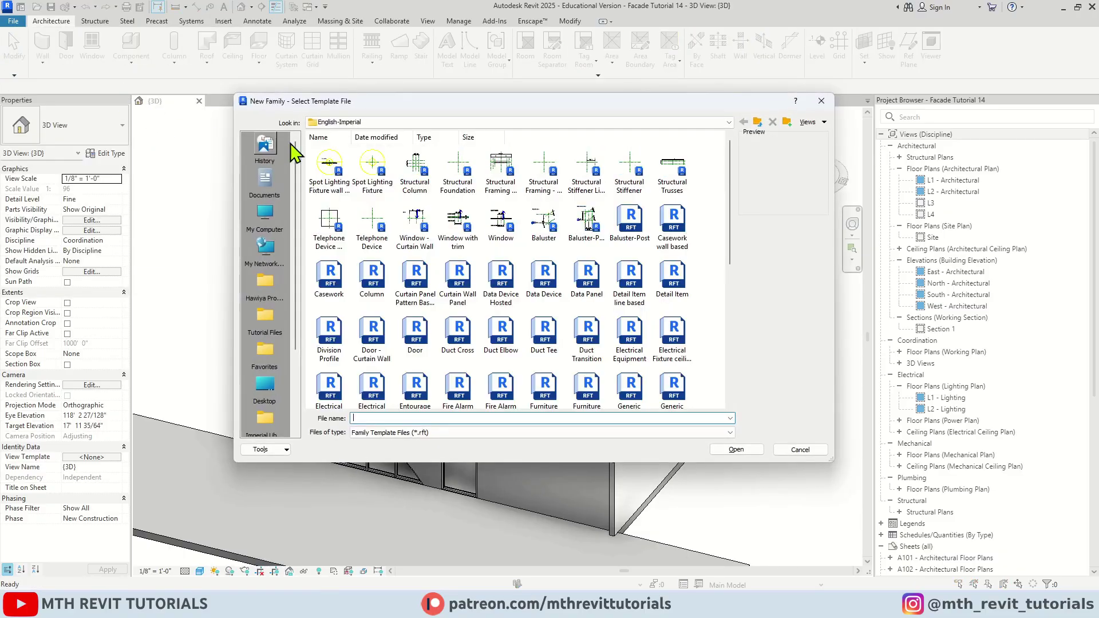
scroll(457, 369, down, 3)
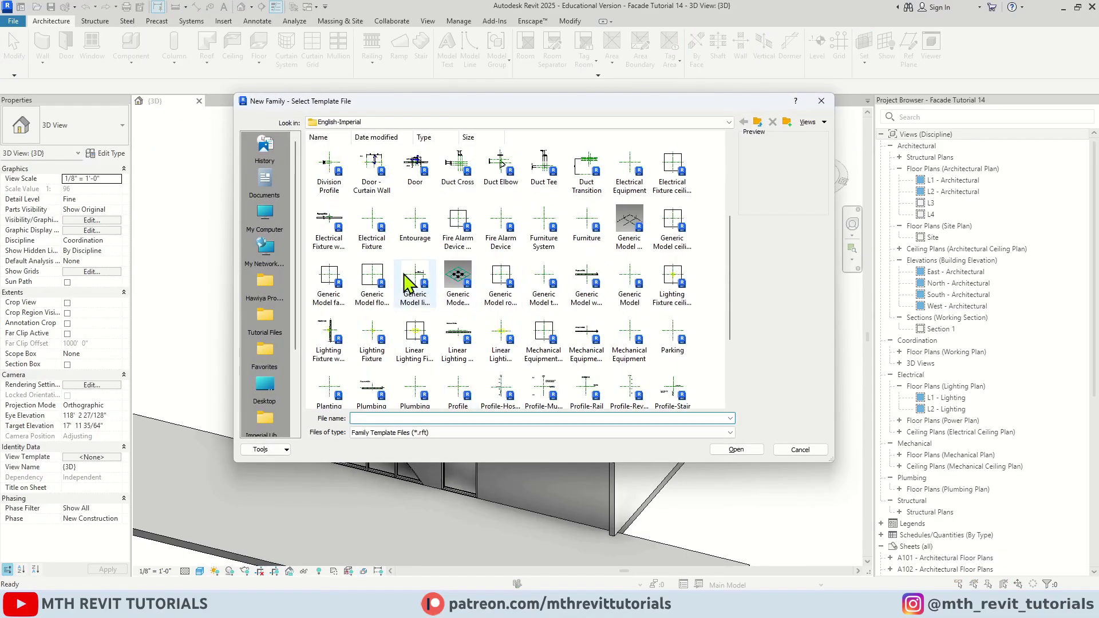
scroll(504, 229, up, 3)
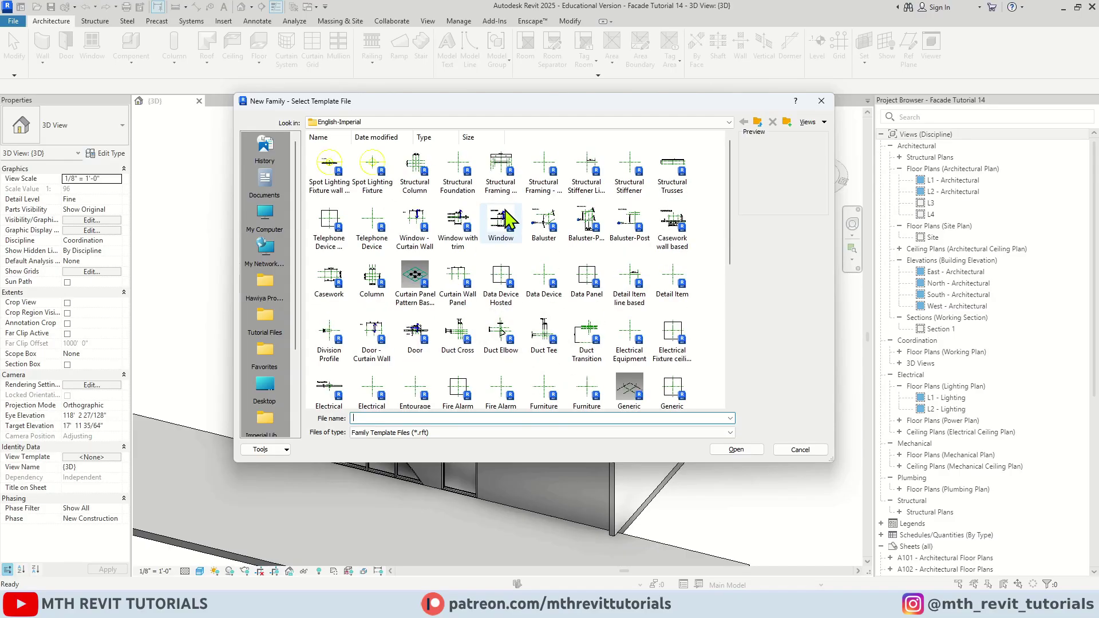
click(543, 172)
click(673, 226)
click(372, 279)
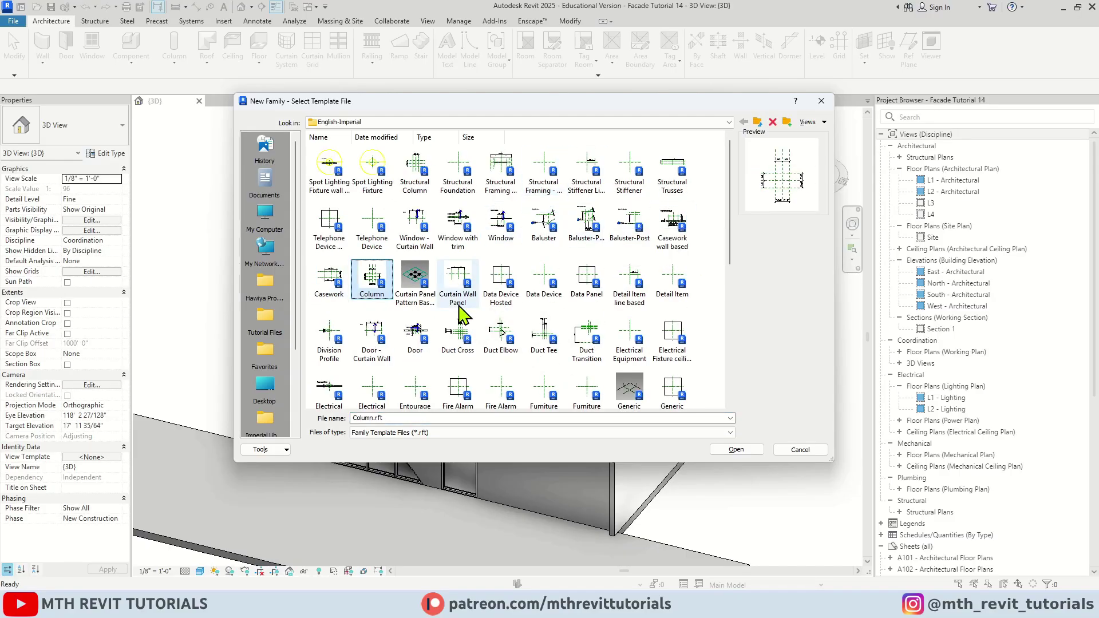
click(473, 306)
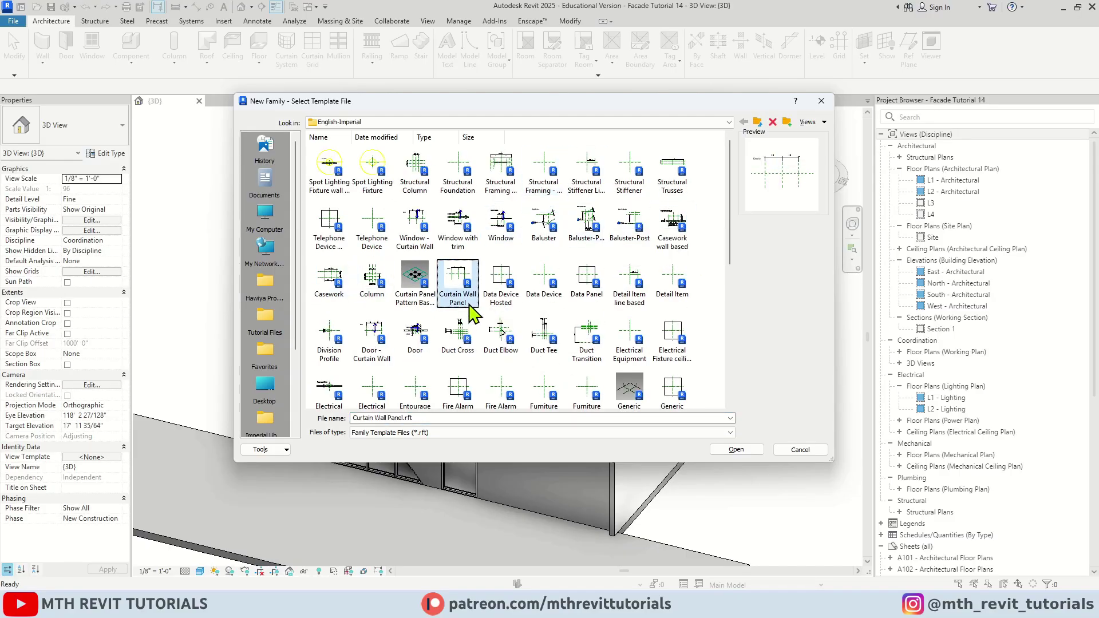
click(752, 450)
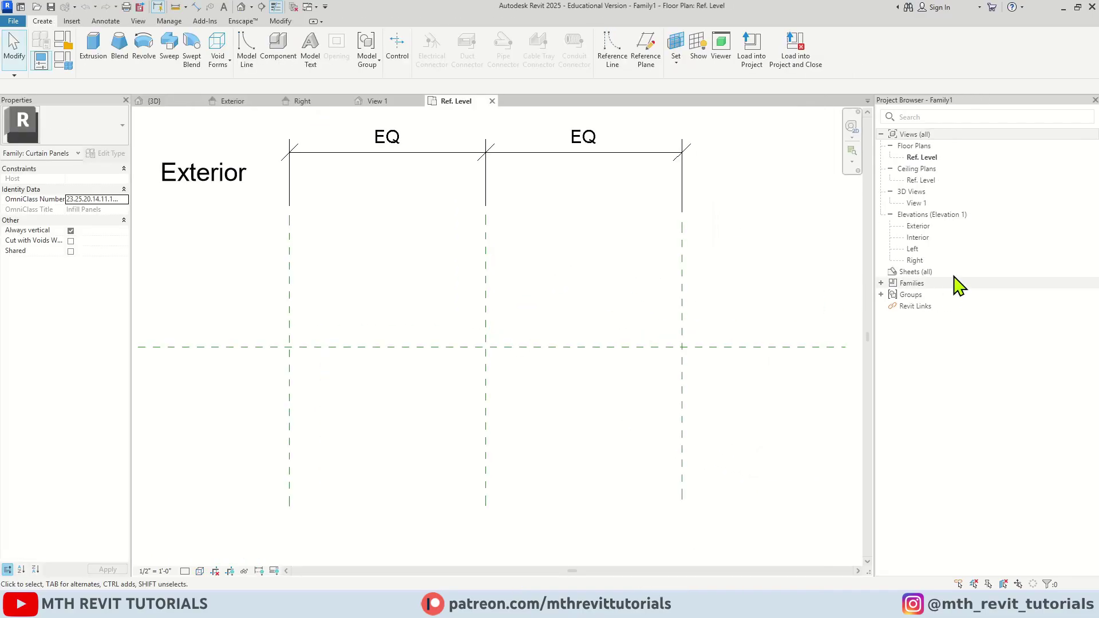
- In the Interior elevation, set the Top reference plane to 2' high
click(920, 238)
double_click(921, 241)
scroll(483, 456, up, 5)
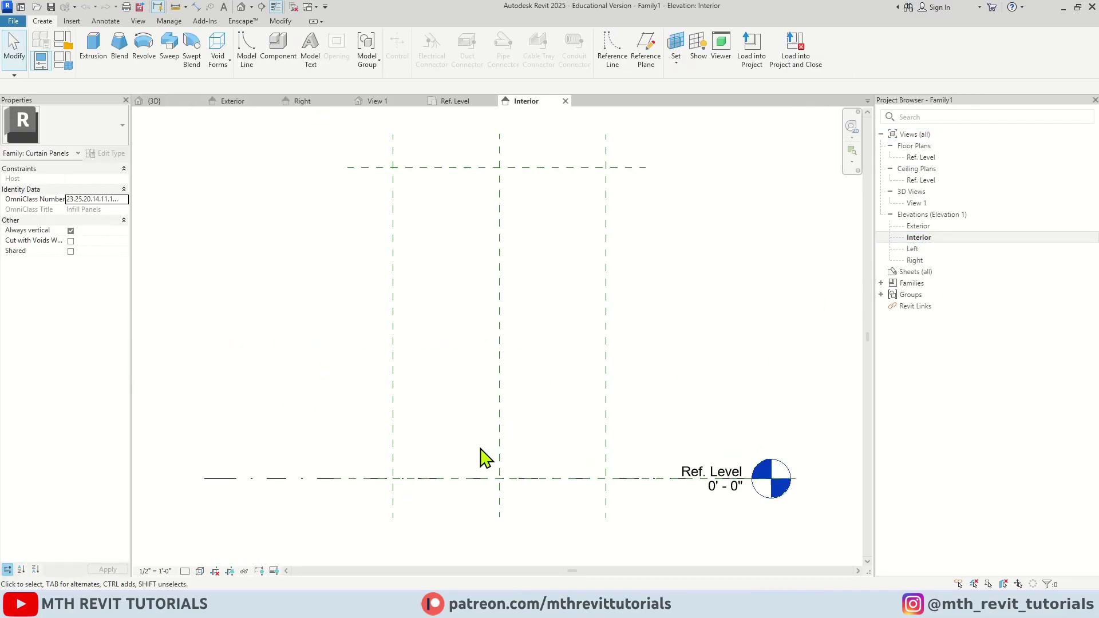
click(560, 205)
click(589, 331)
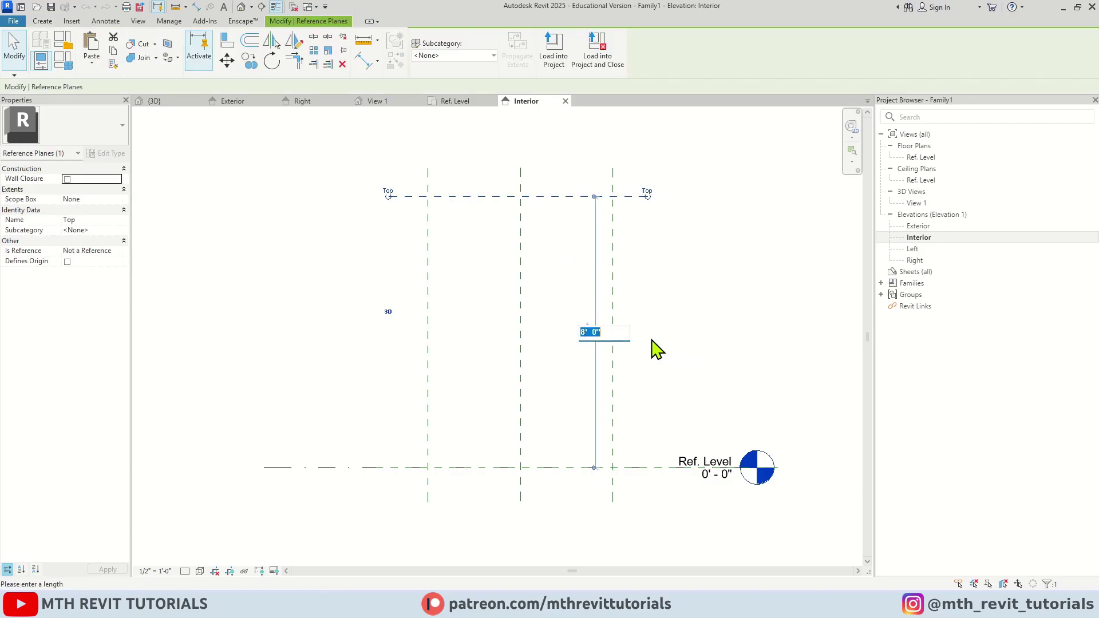
scroll(653, 346, up, 2)
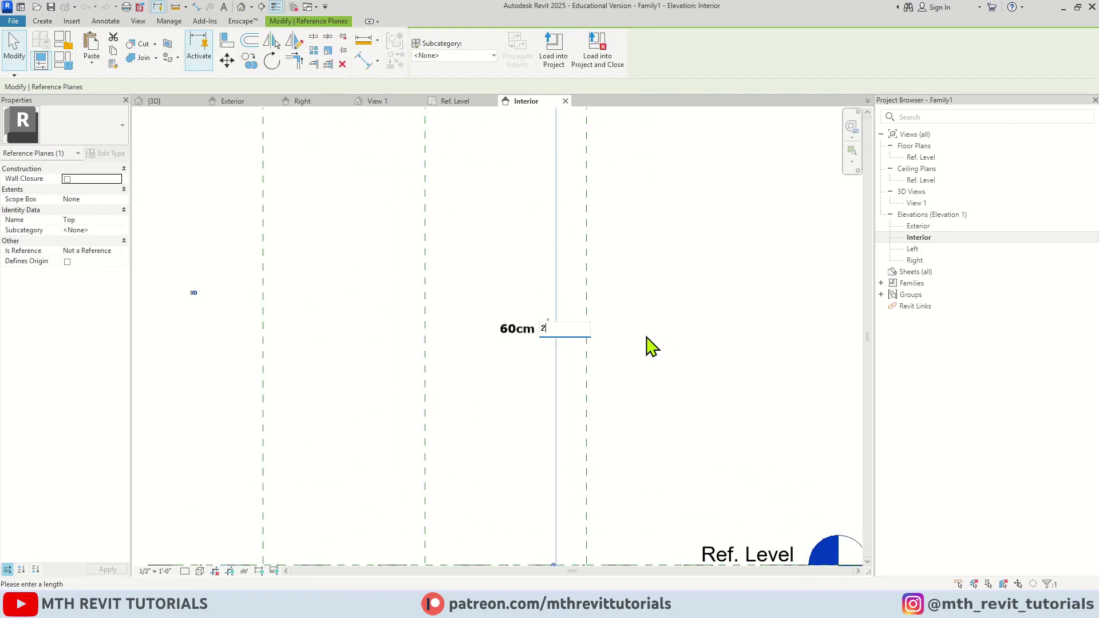
text(2')
key(Return)
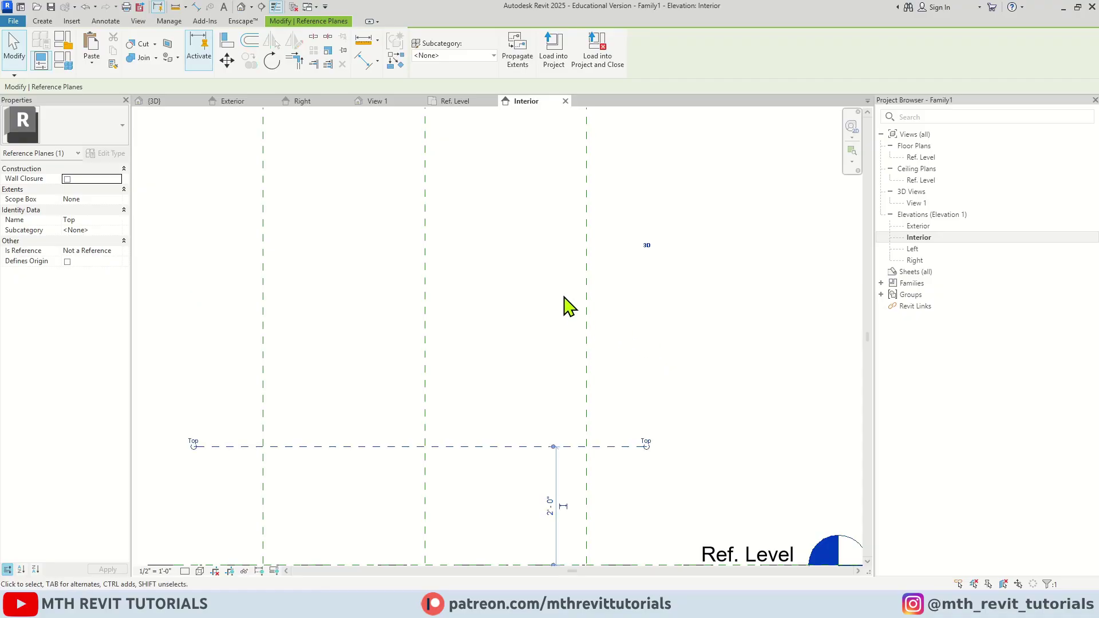
- Set the Right reference plane 1' from the panel centre
scroll(565, 344, down, 2)
click(575, 346)
click(506, 406)
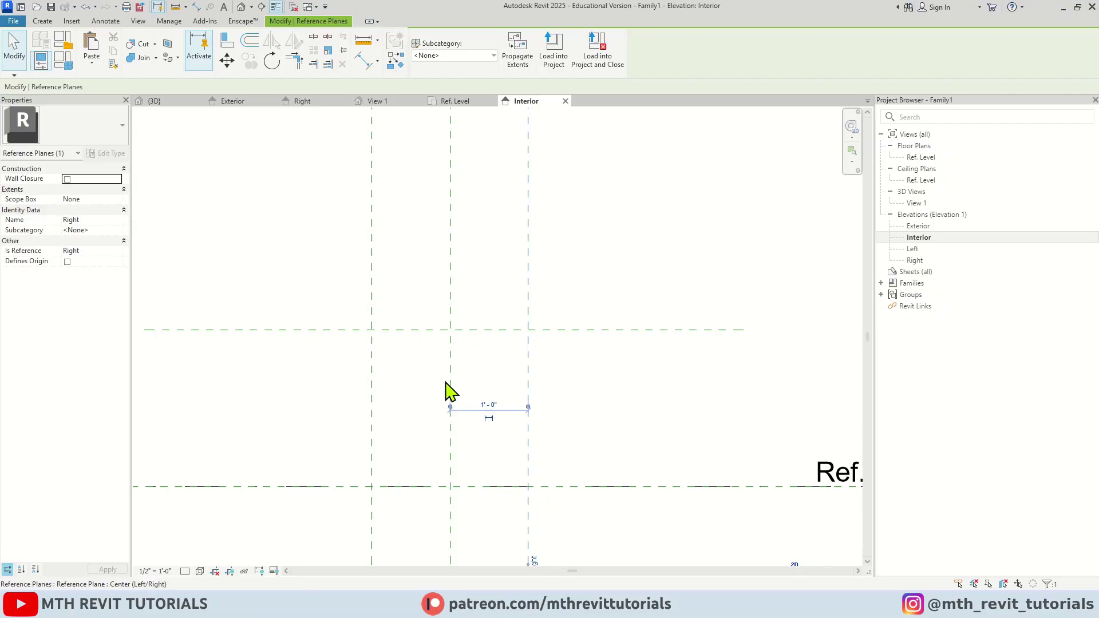
key(Escape)
scroll(493, 536, up, 2)
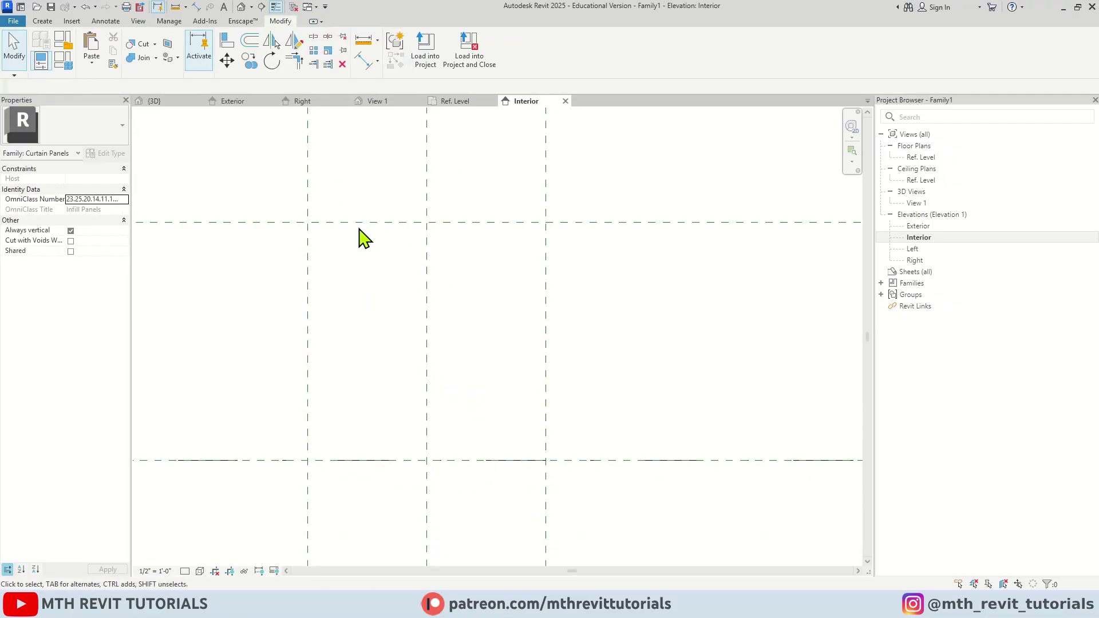
click(42, 22)
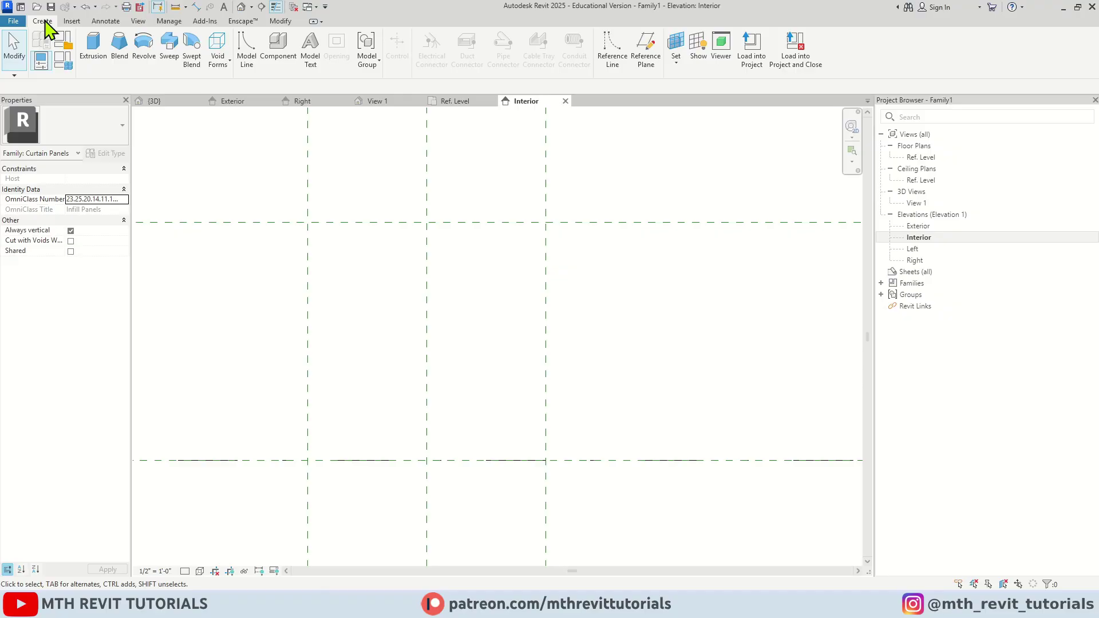
- Extrude a 1"-deep square frame from two nested rectangles filling the 2' panel
click(92, 58)
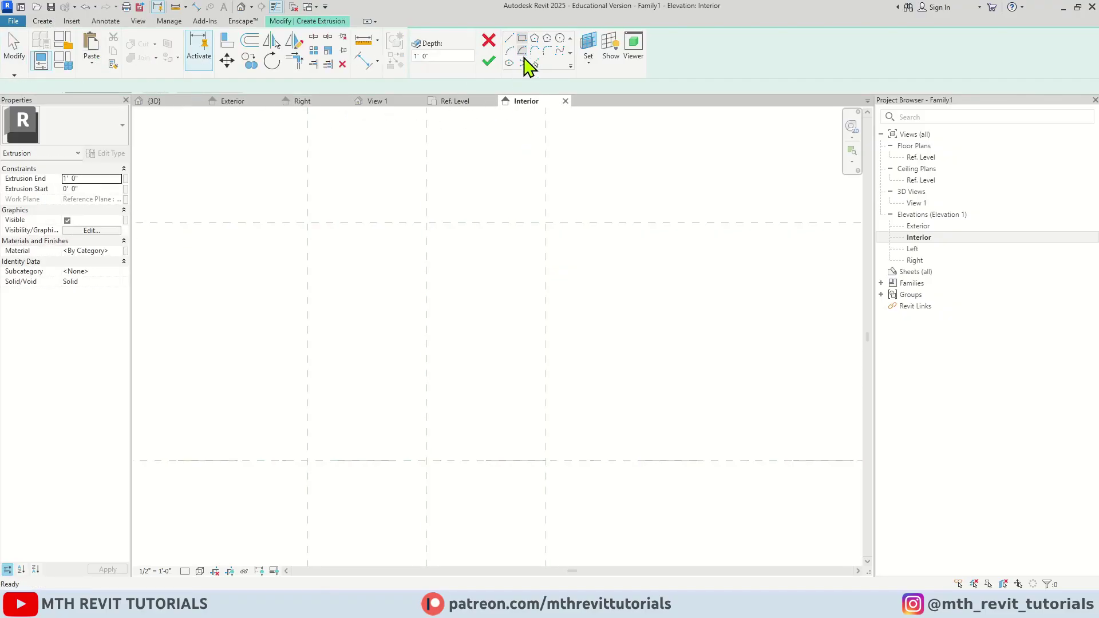
click(521, 37)
click(545, 222)
click(307, 460)
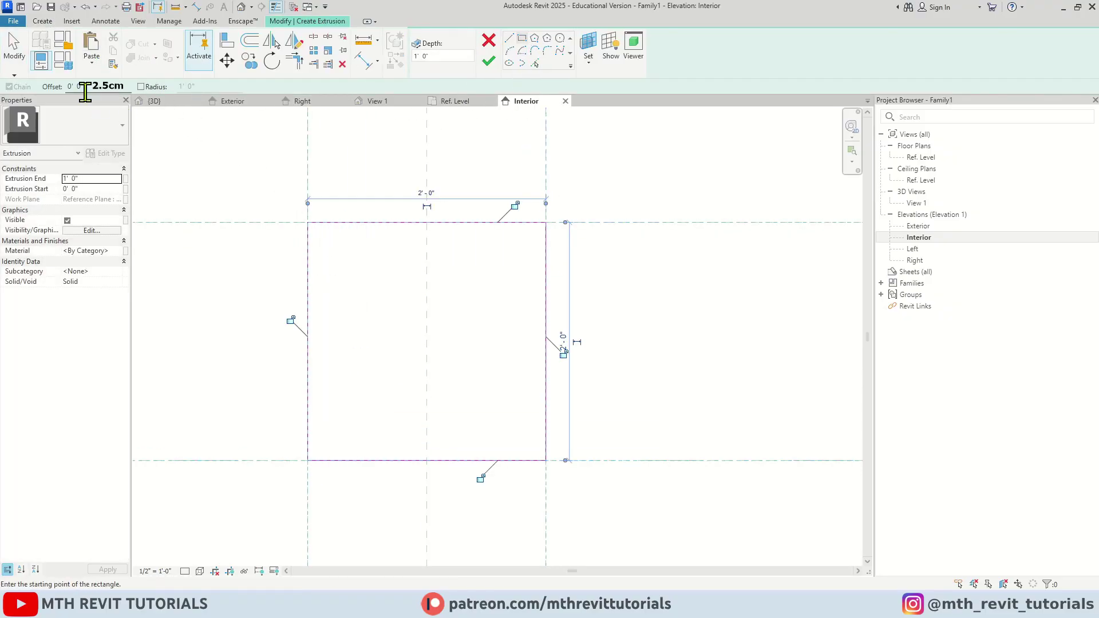
click(308, 222)
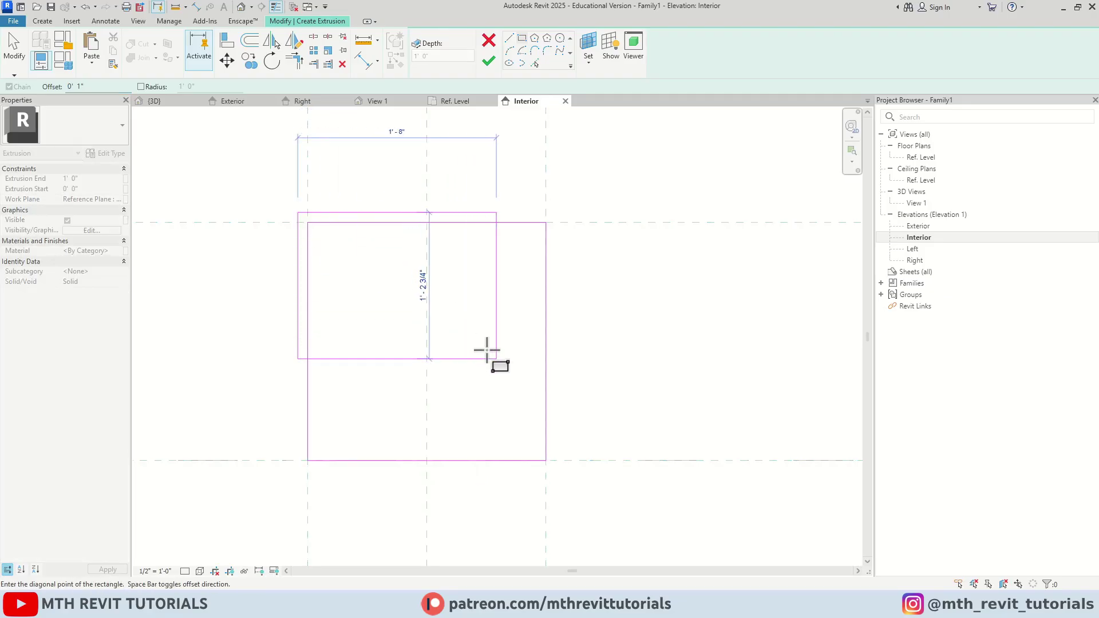
click(547, 459)
key(Escape)
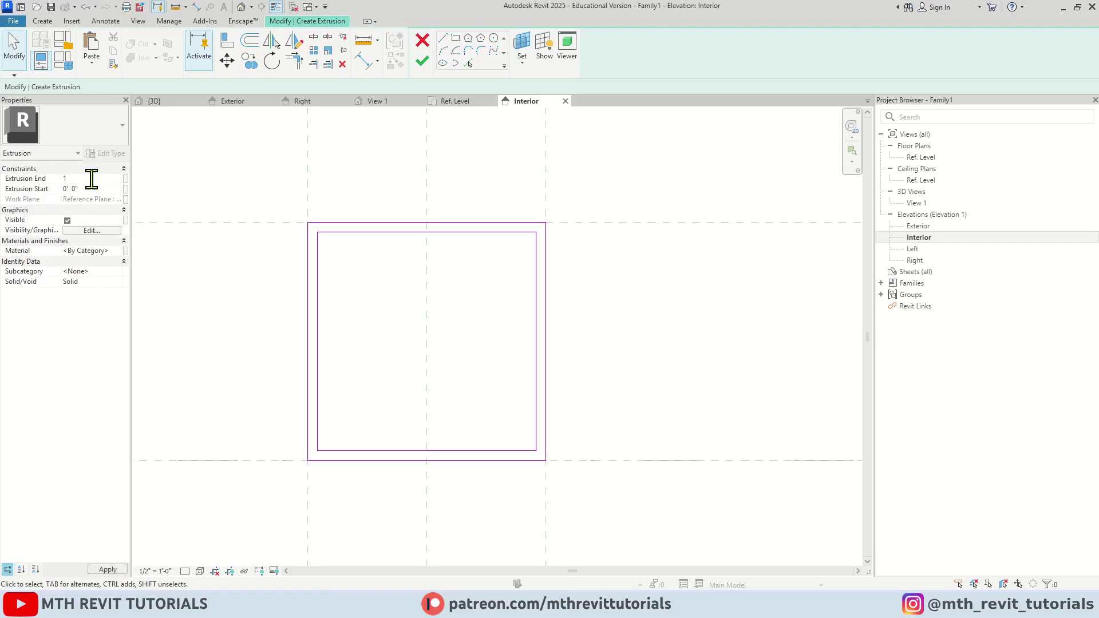
click(423, 62)
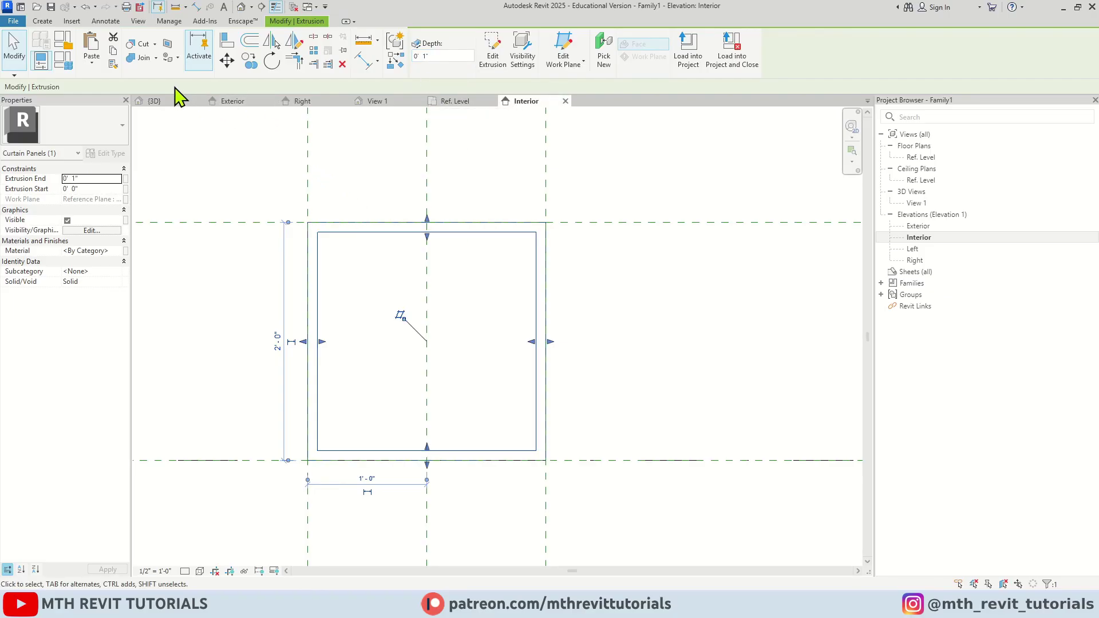
- Paste the copied items in the same place and reopen the extrusion sketch
click(97, 60)
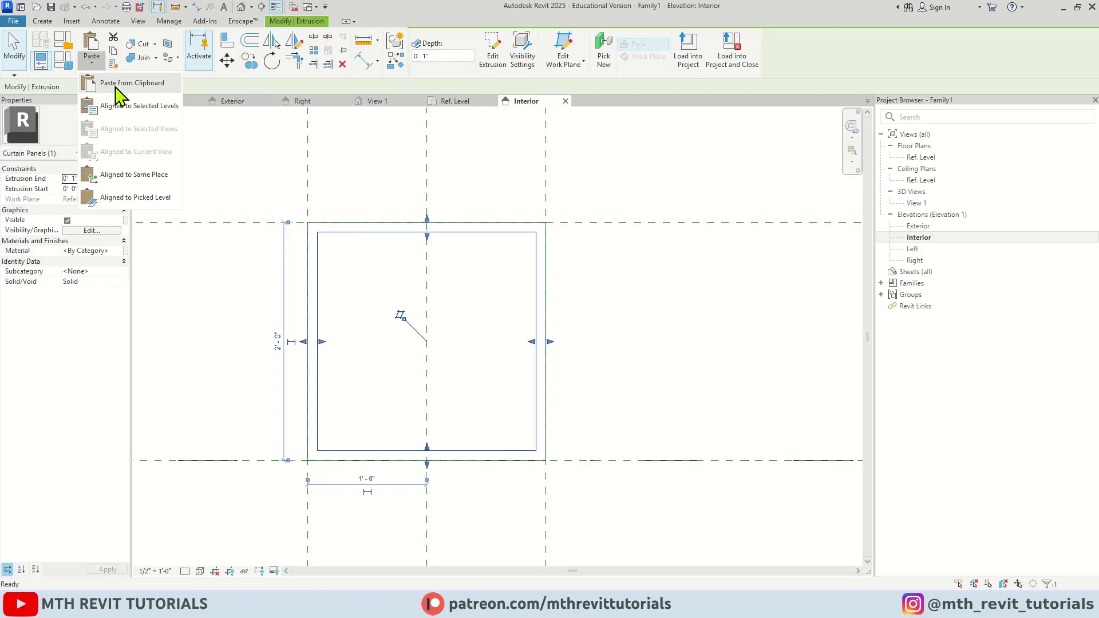
click(154, 178)
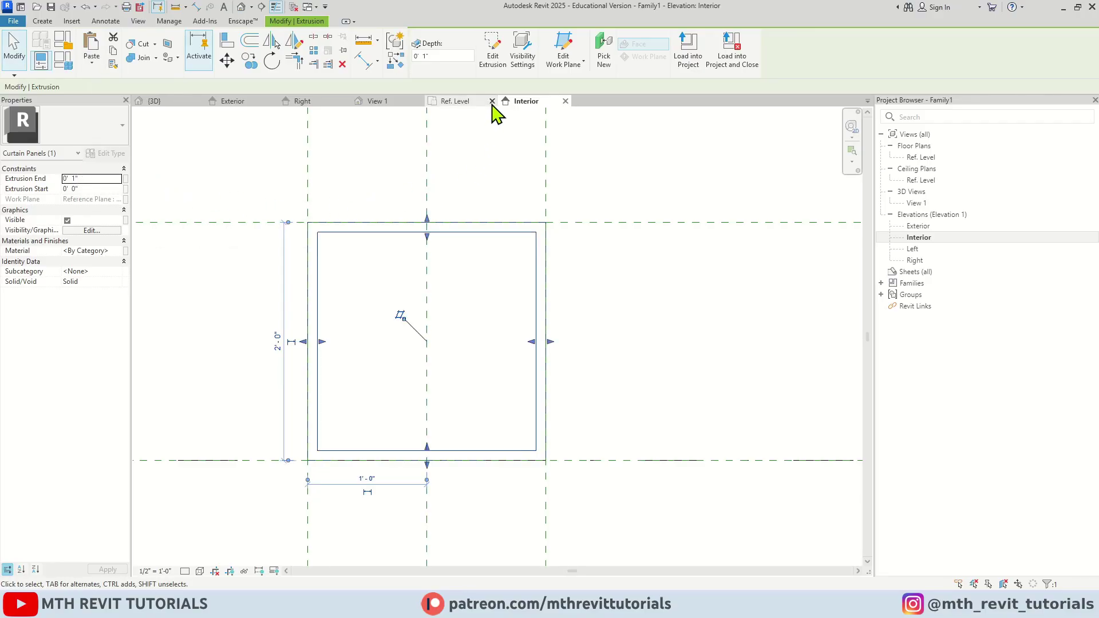
click(494, 68)
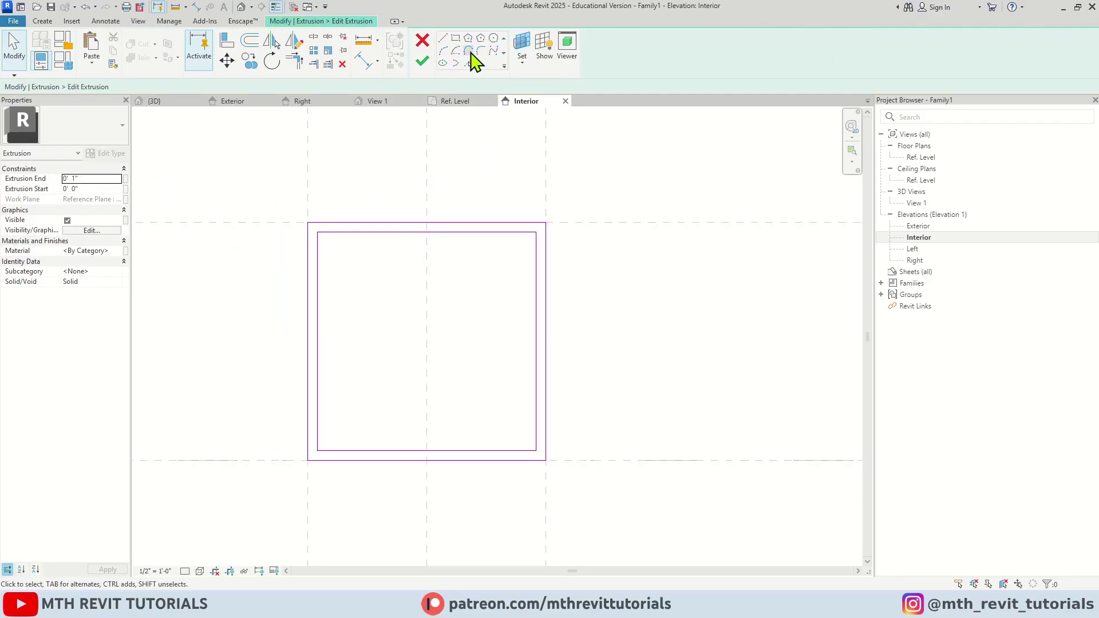
- Replace the frame sketch with a closed triangular arrowhead outline
drag(285, 144, 656, 537)
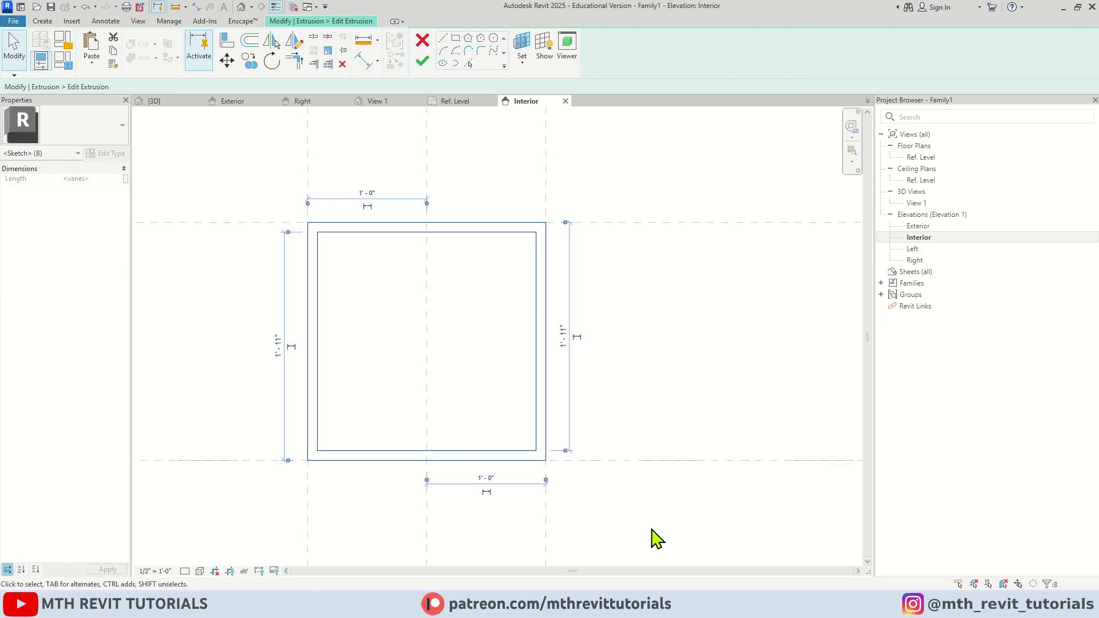
key(Delete)
click(444, 42)
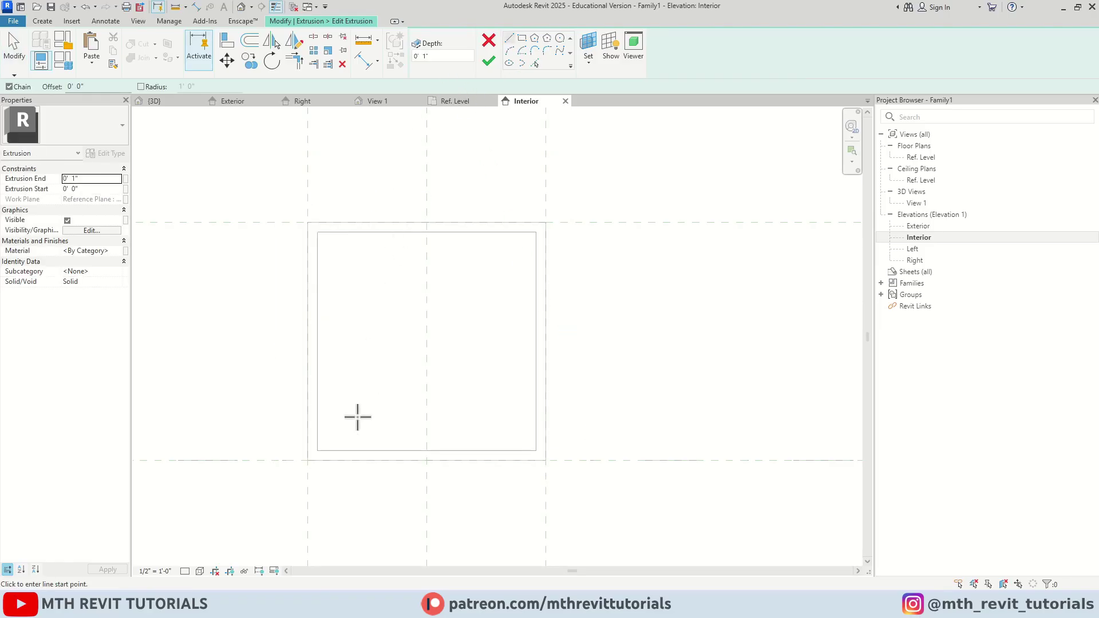
click(318, 451)
click(426, 232)
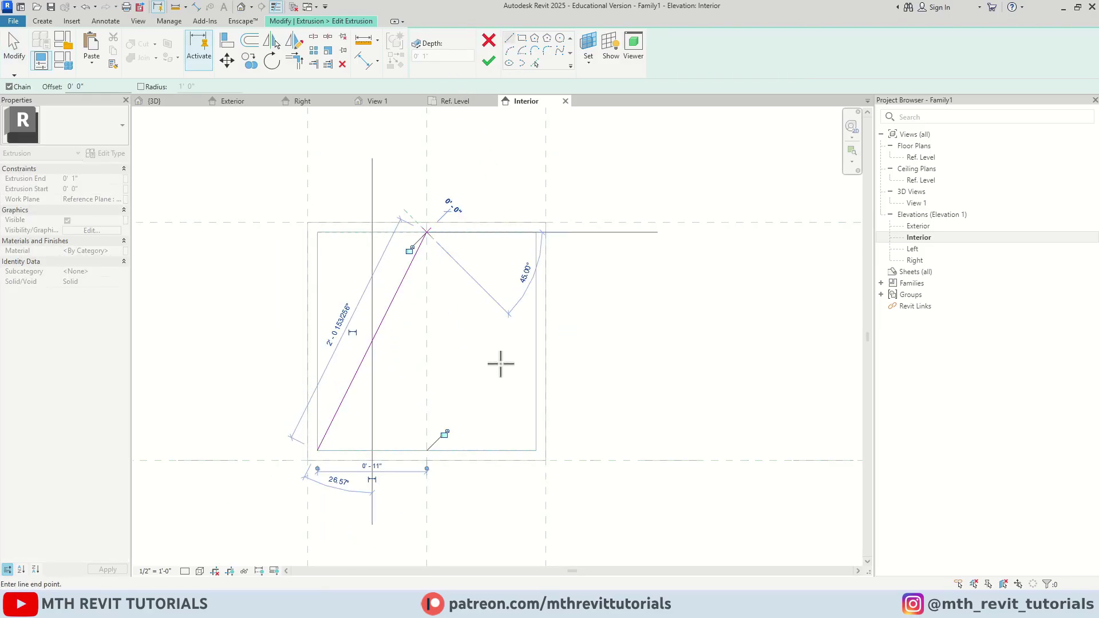
click(536, 450)
click(427, 422)
click(327, 451)
key(Escape)
key(Escape)
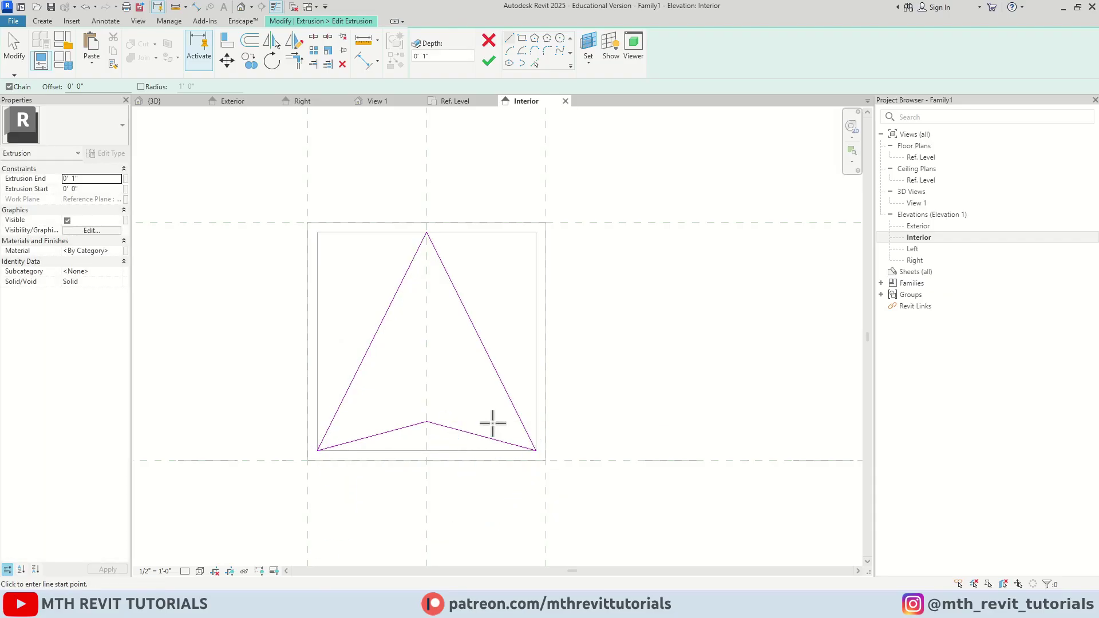
- Offset the triangle's edges 1" inward with Pick Lines and finish the extrusion
click(468, 64)
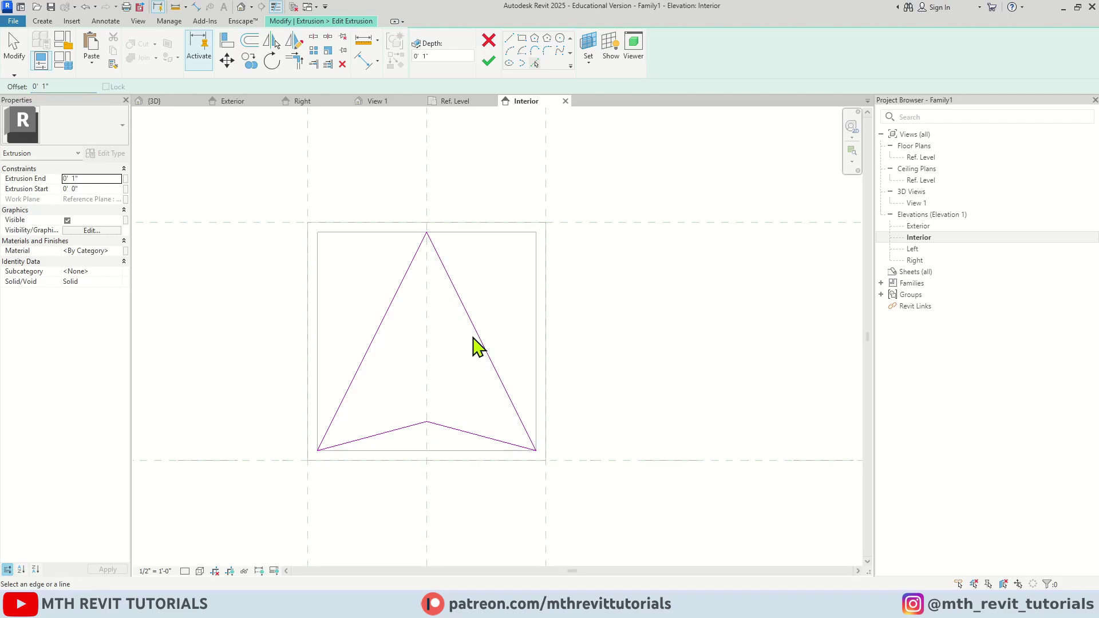
key(Tab)
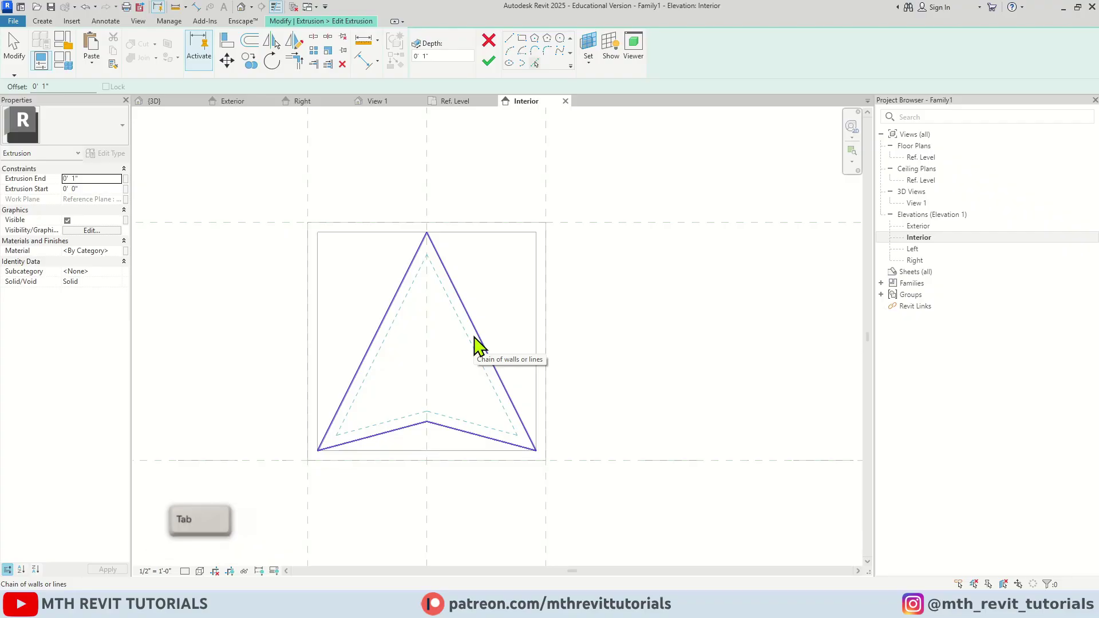
click(475, 337)
key(Escape)
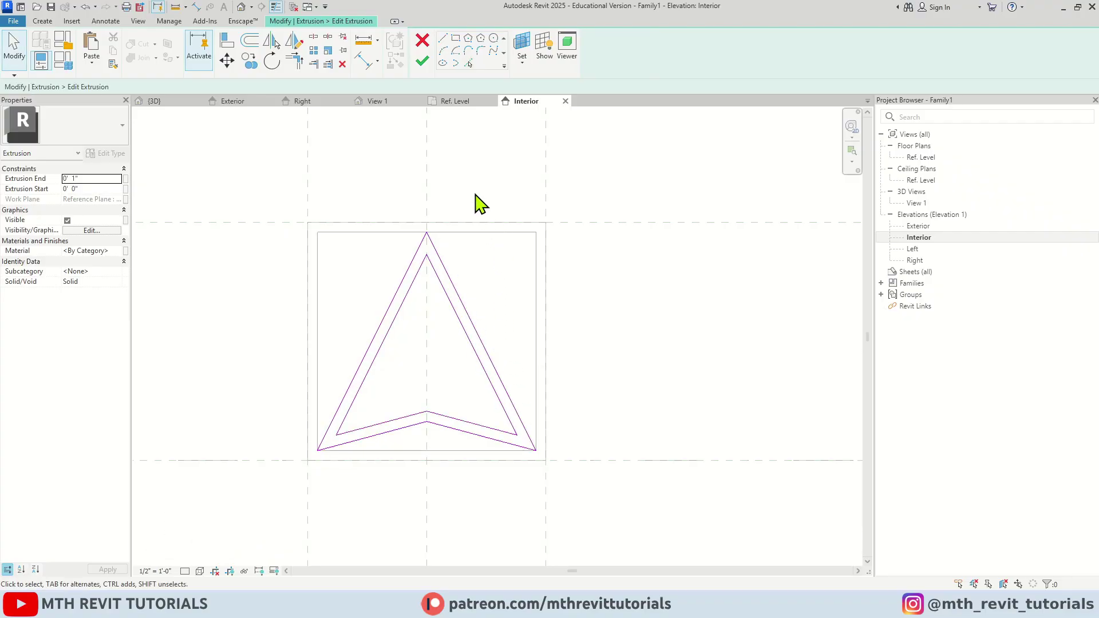
click(424, 67)
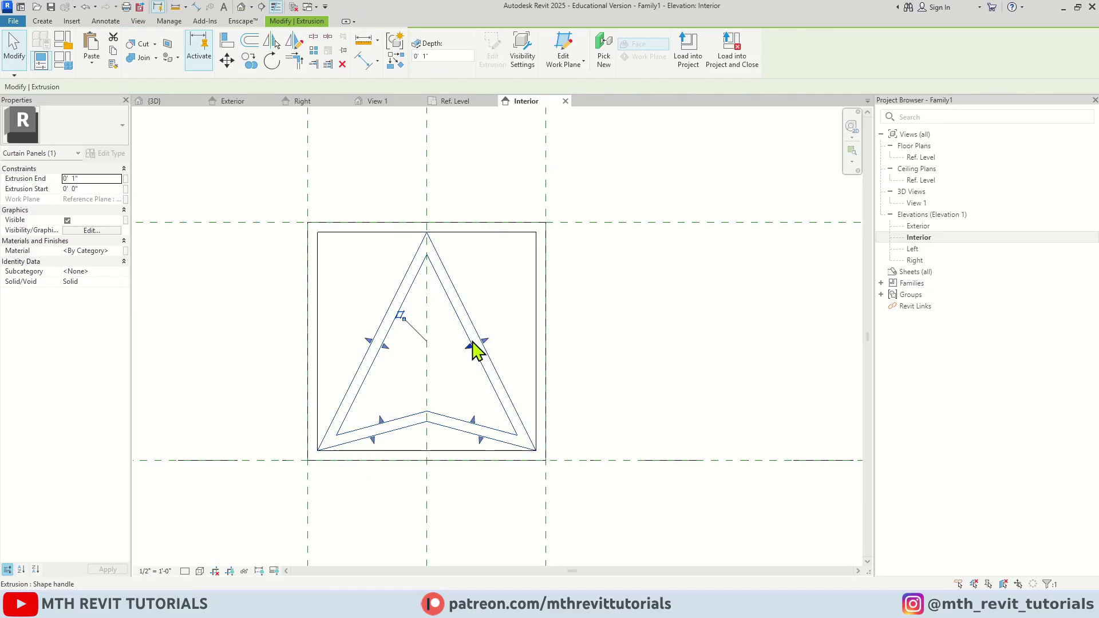
- Mirror an inverted copy of the triangle about a horizontal axis (DM) and check it in 3D
key(d)
key(m)
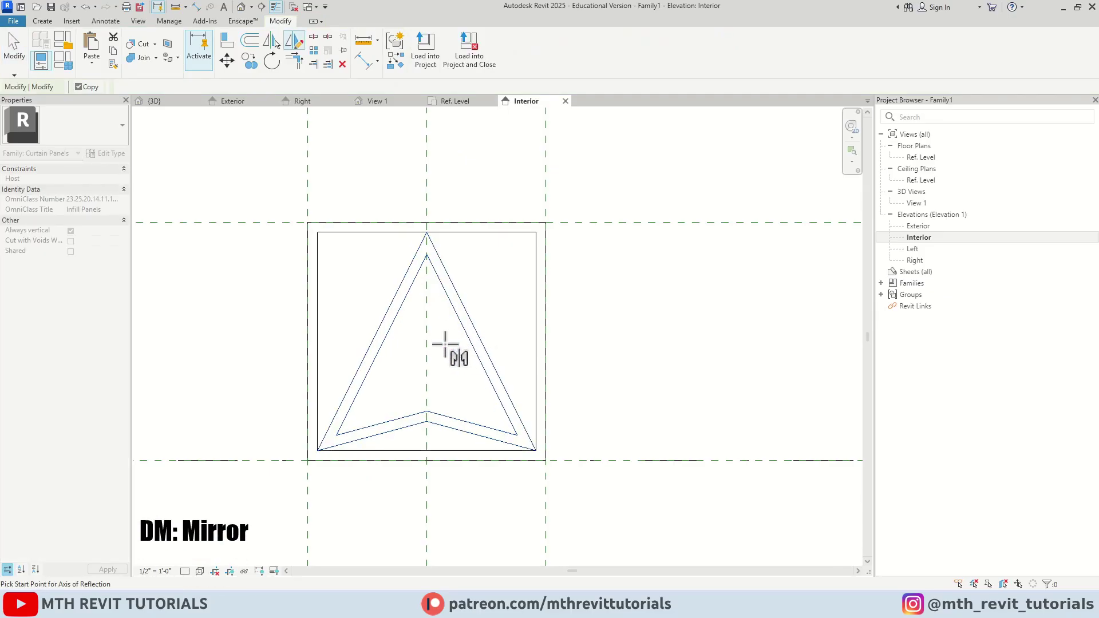
click(530, 345)
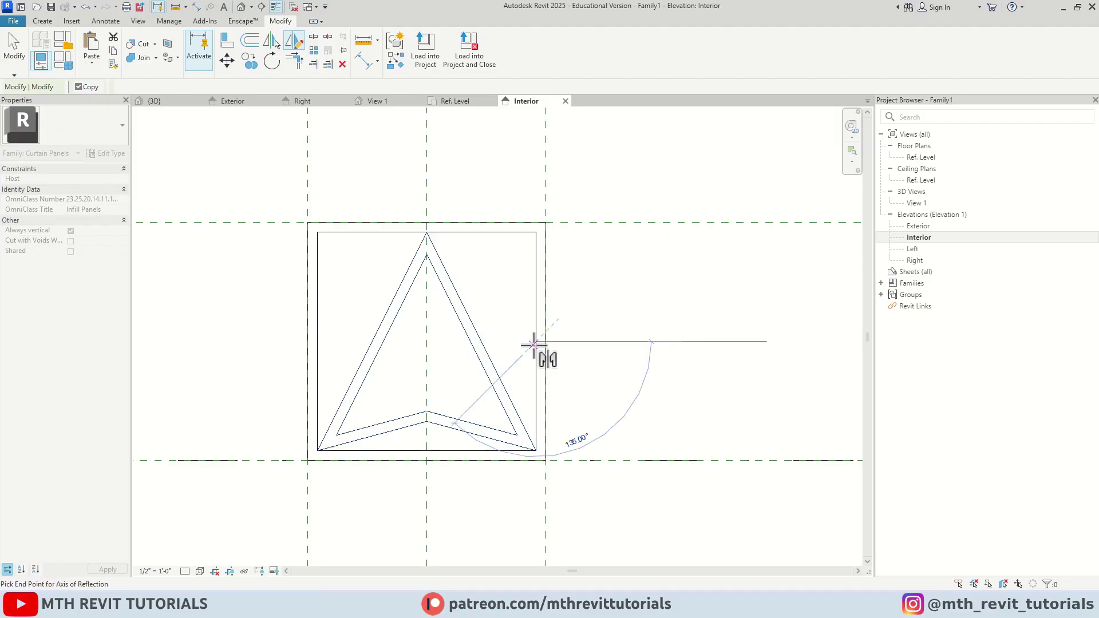
click(575, 342)
key(Escape)
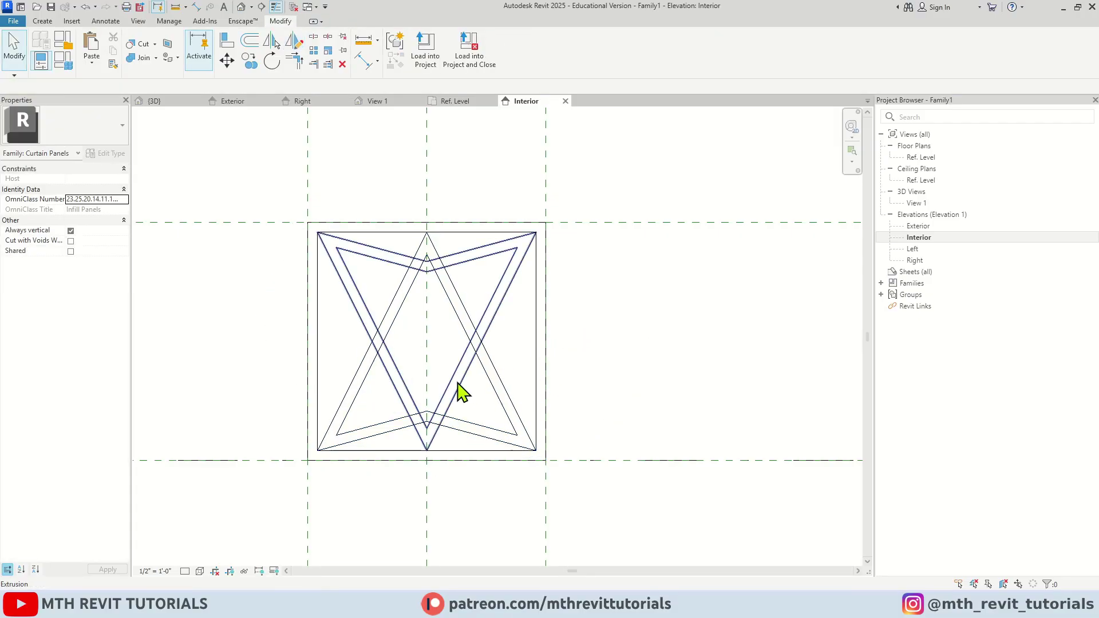
click(241, 6)
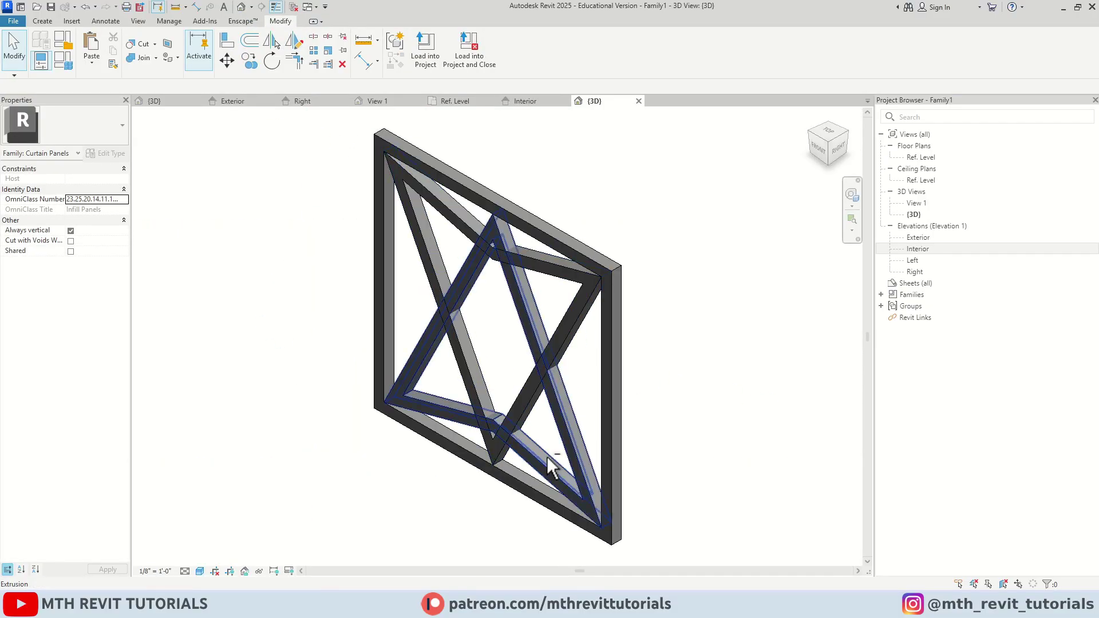
shift+middle_drag(723, 383, 690, 373)
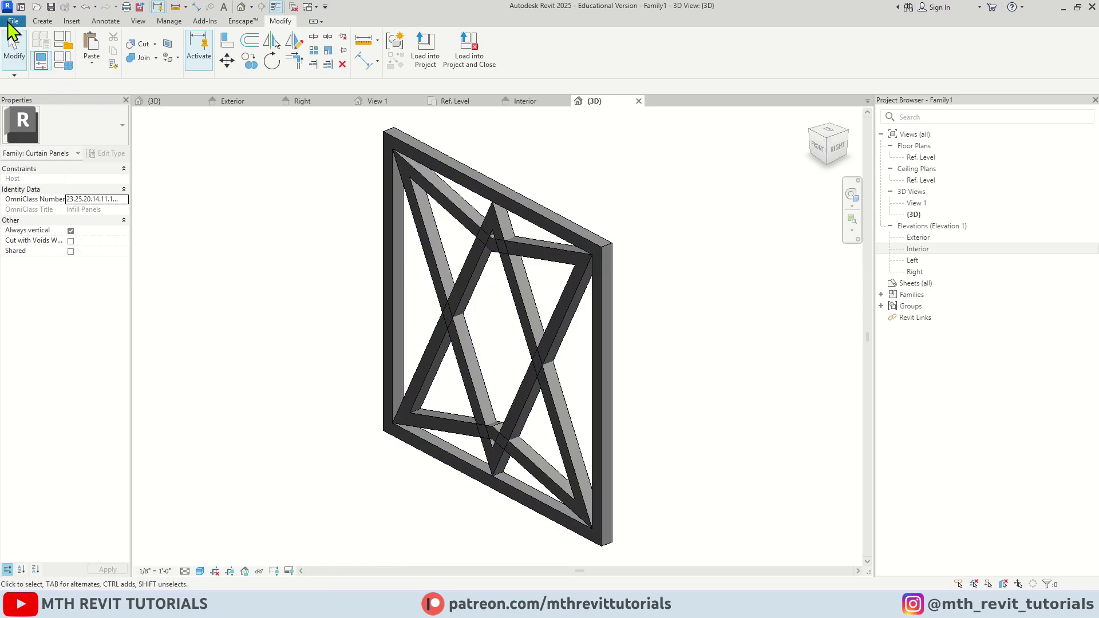
- Save the panel family as Pattern 01
click(10, 22)
mouse_move(64, 156)
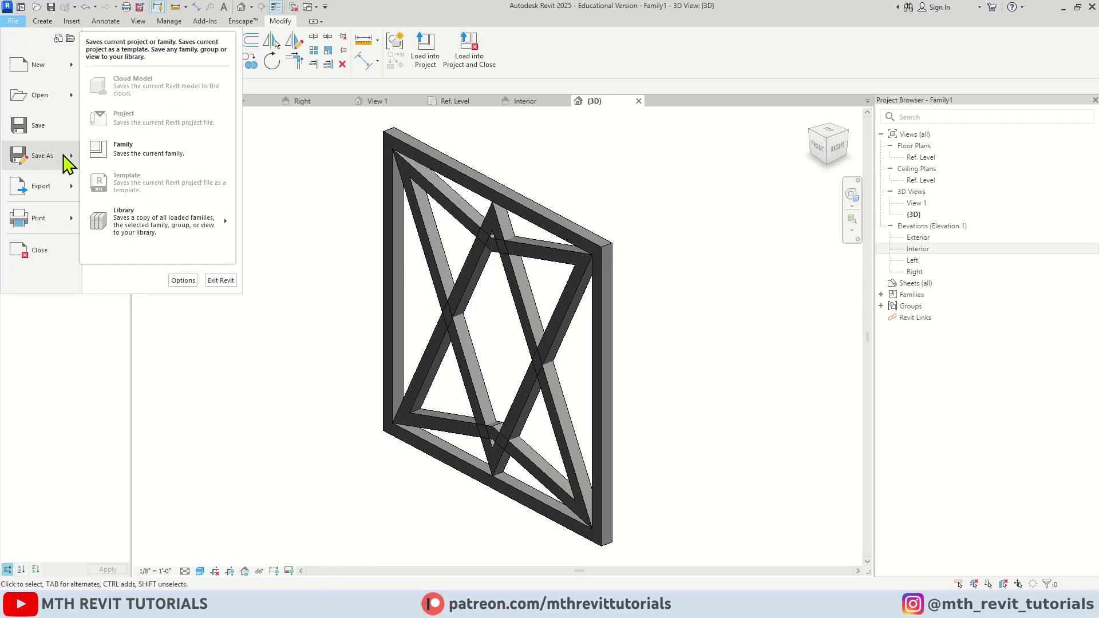
click(146, 152)
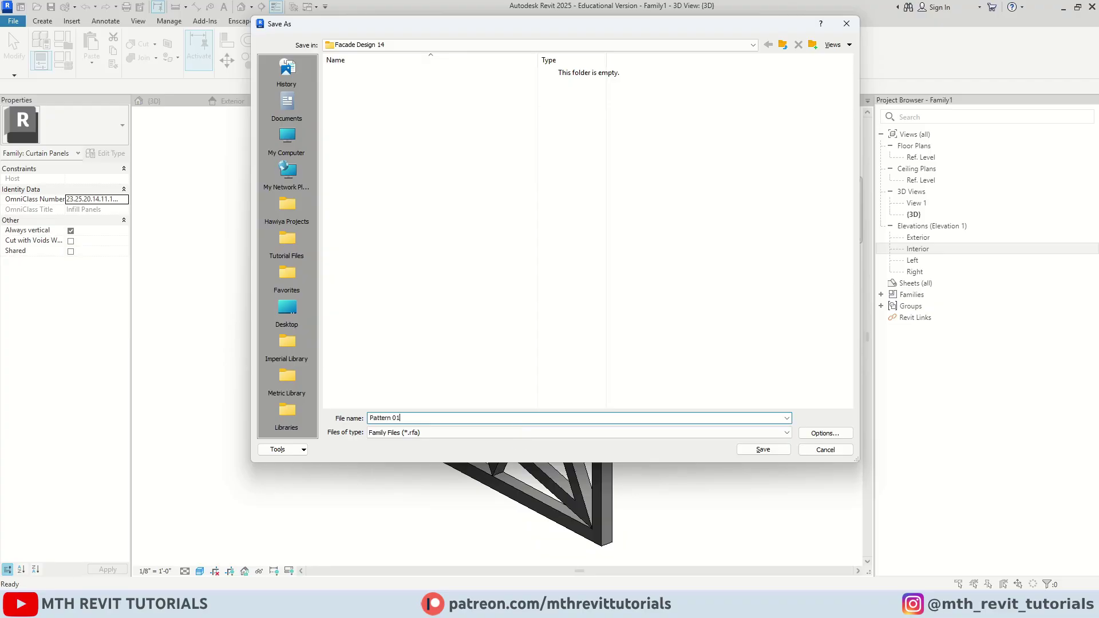
click(750, 455)
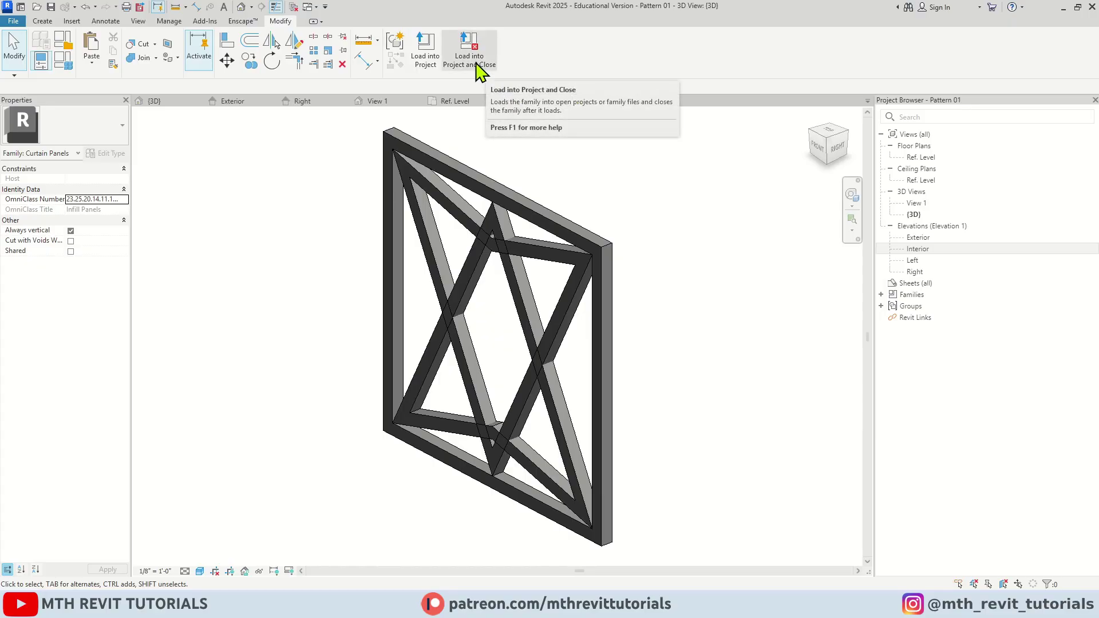
- Load Pattern 01 into the Facade Tutorial 14 project and close the family
click(475, 64)
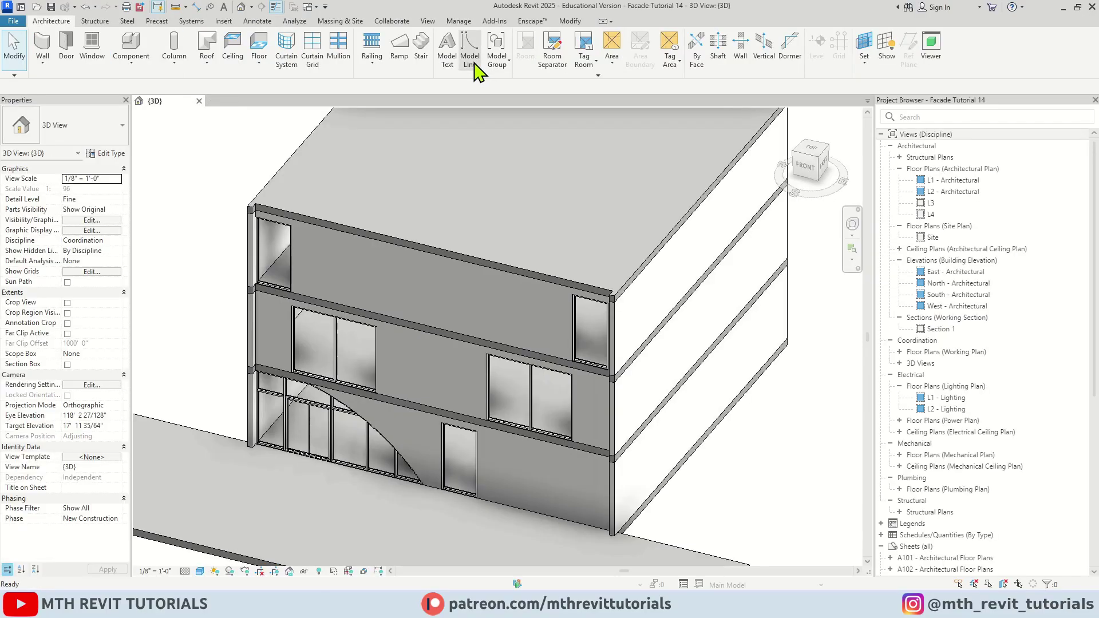
scroll(476, 314, down, 2)
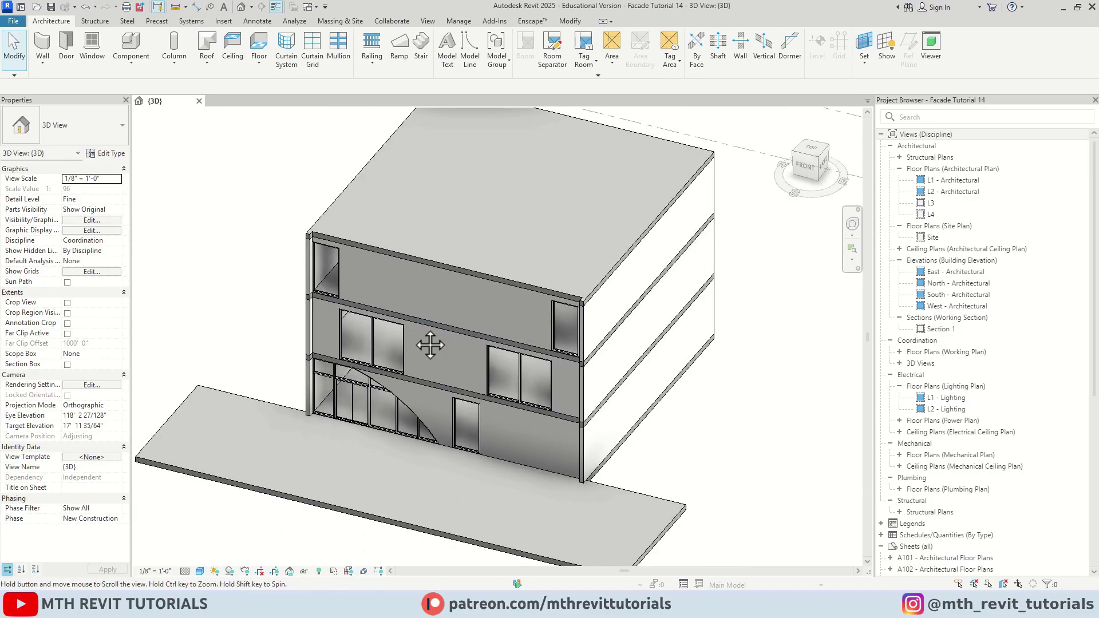
middle_drag(430, 345, 434, 354)
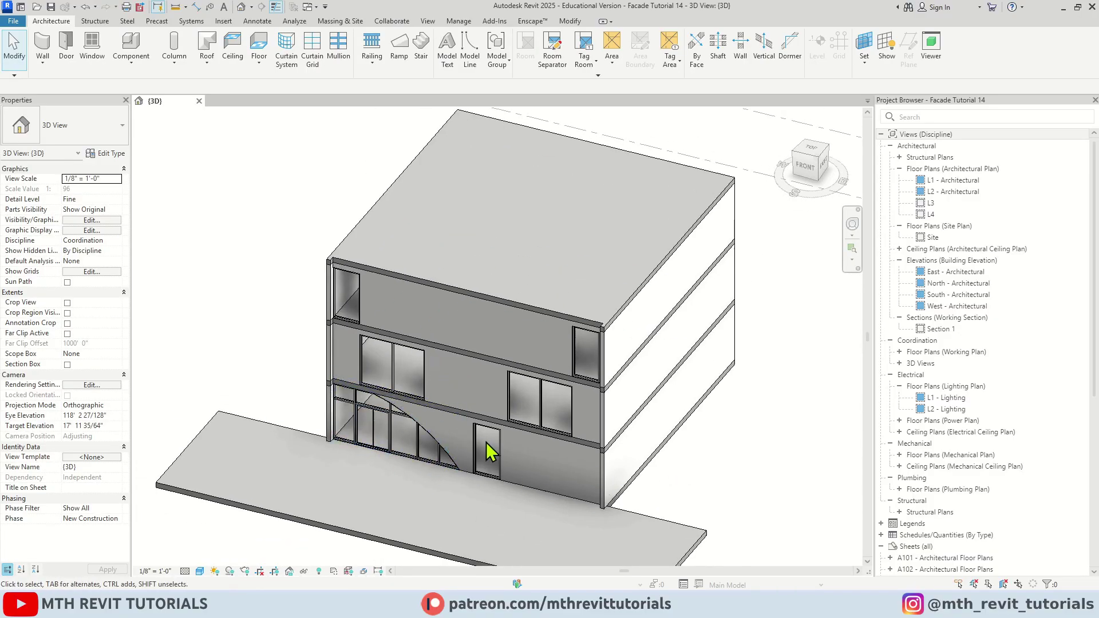
- Open the L1 - Architectural plan and delete the stray annotation near the right wall
double_click(954, 180)
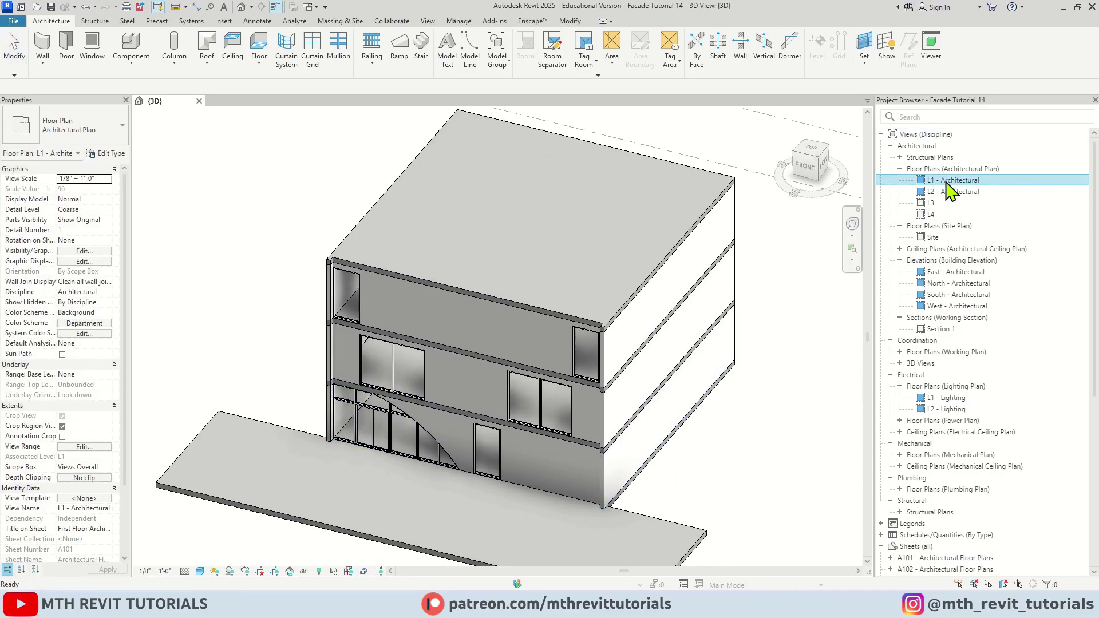
scroll(456, 383, up, 4)
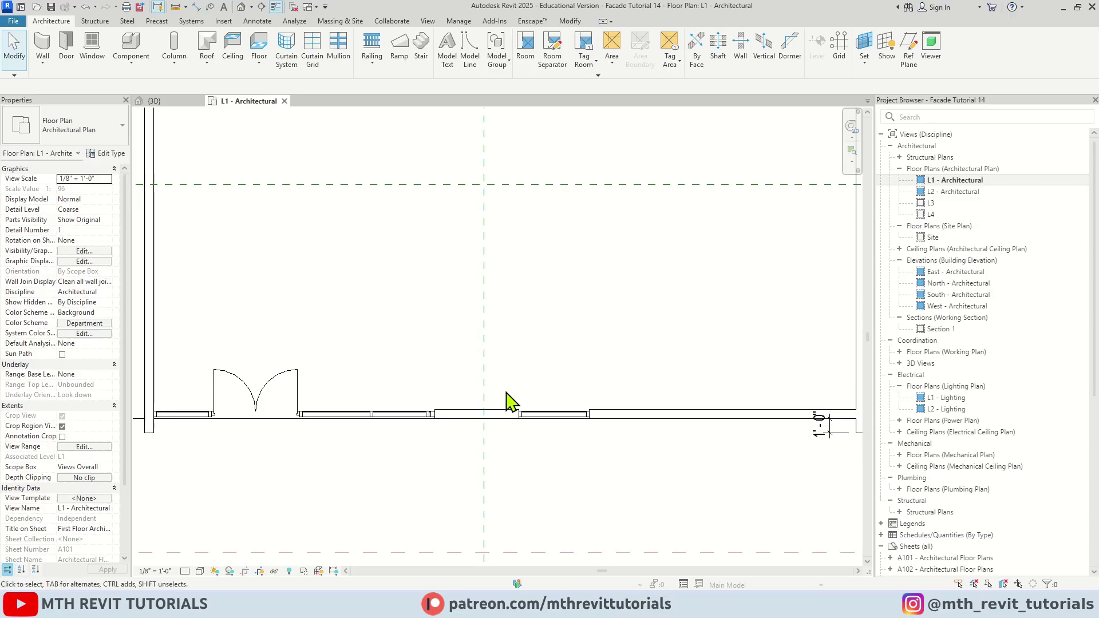
click(831, 433)
key(Delete)
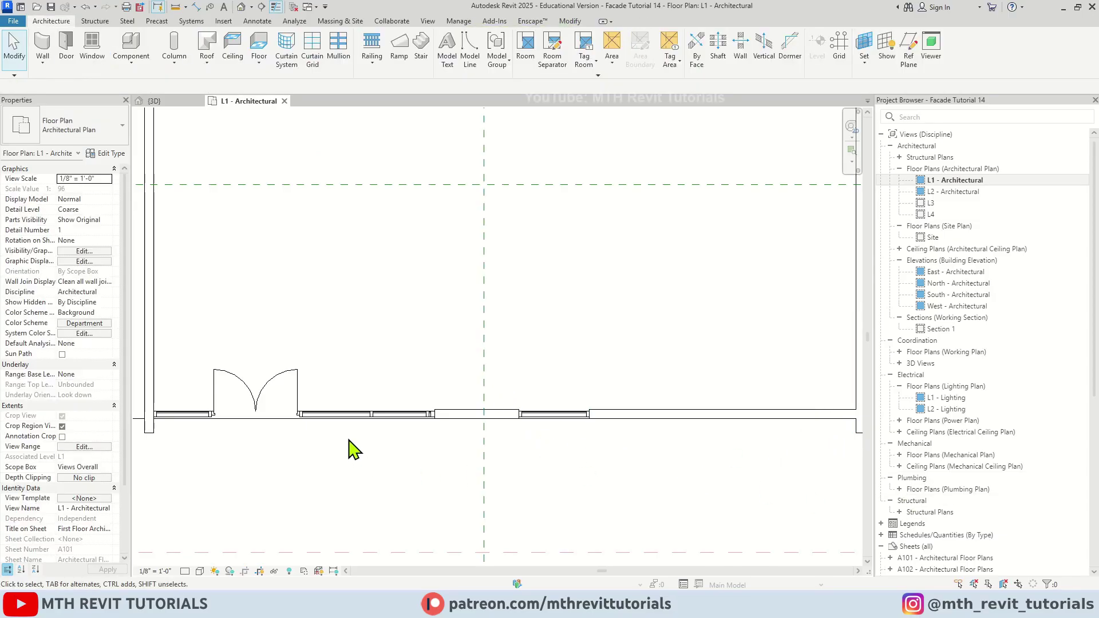
- Draw a Curtain Wall _Not Defined along the front from the left to the right corner
click(42, 46)
click(81, 129)
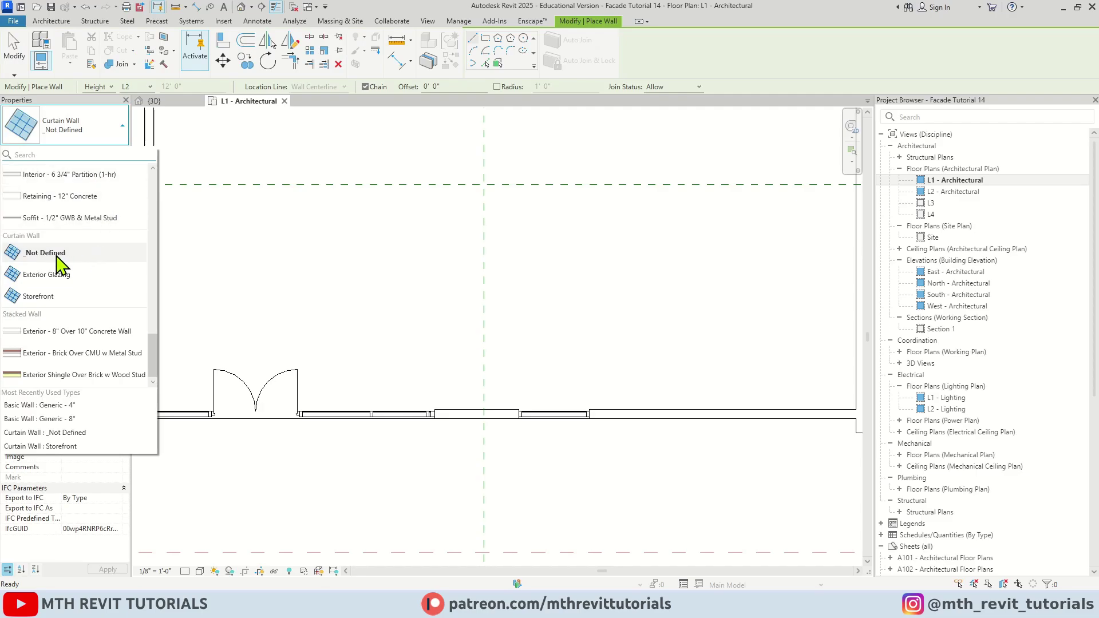
mouse_move(55, 257)
click(57, 255)
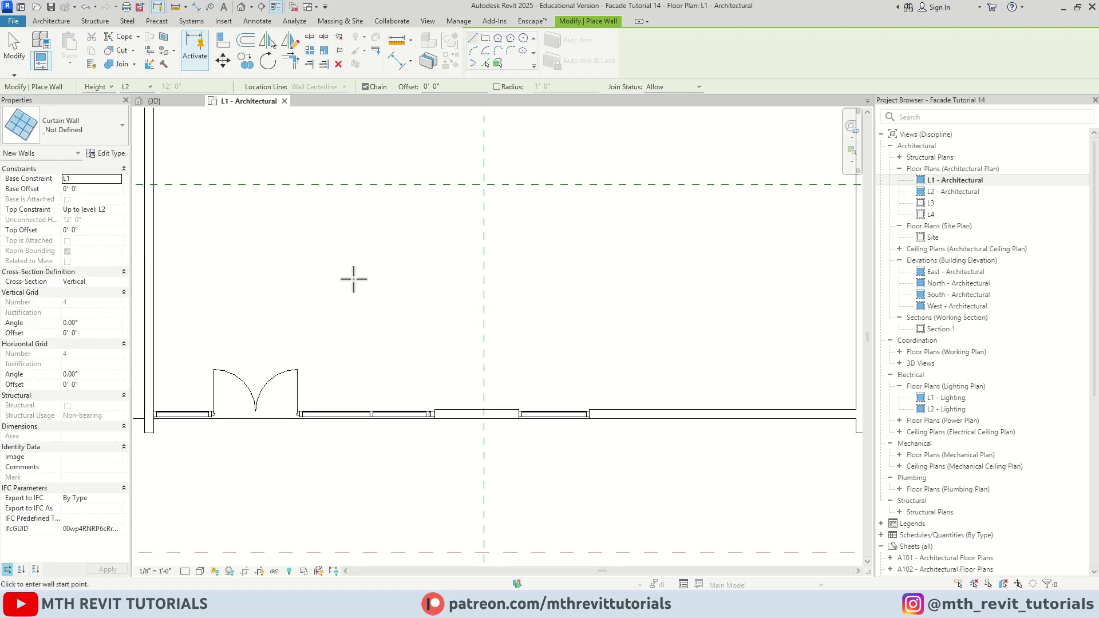
scroll(157, 426, up, 5)
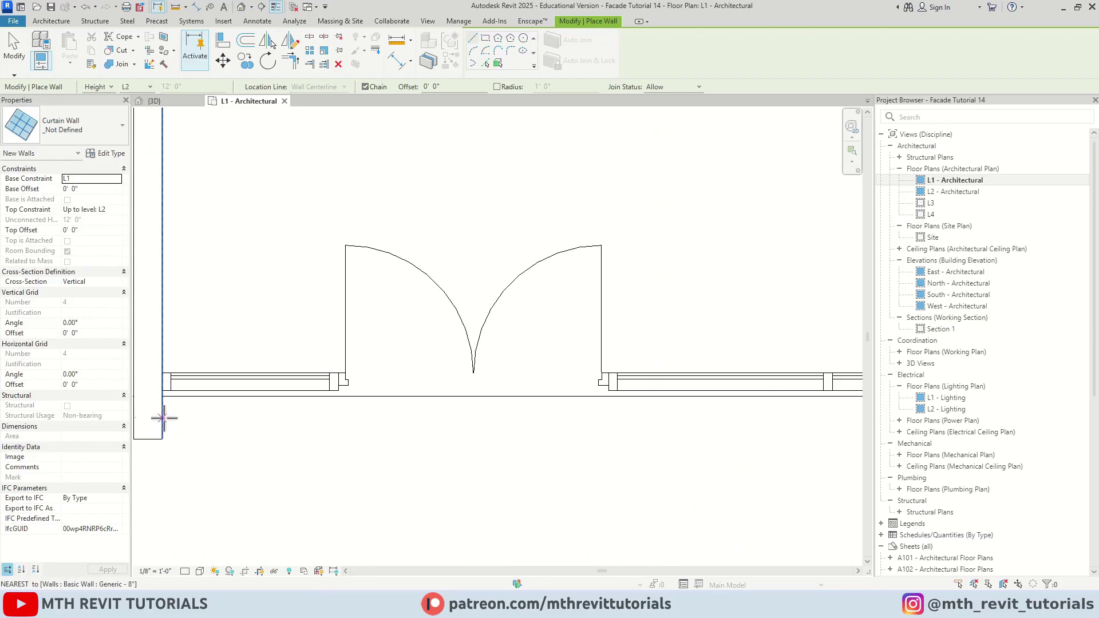
click(162, 416)
scroll(172, 416, down, 3)
scroll(465, 412, down, 3)
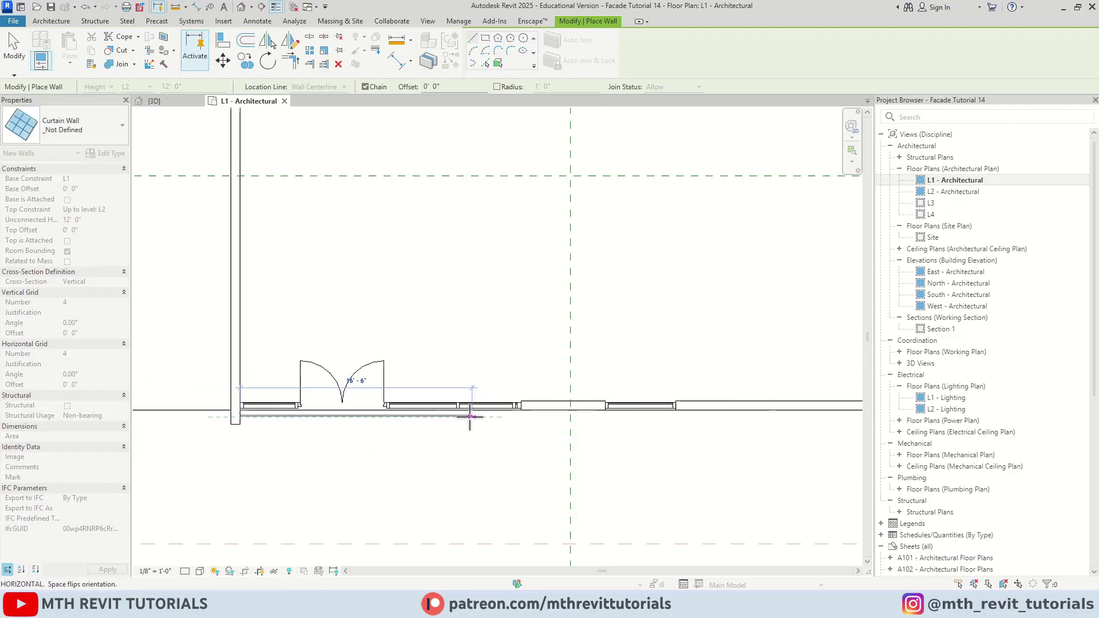
scroll(755, 417, up, 4)
click(770, 418)
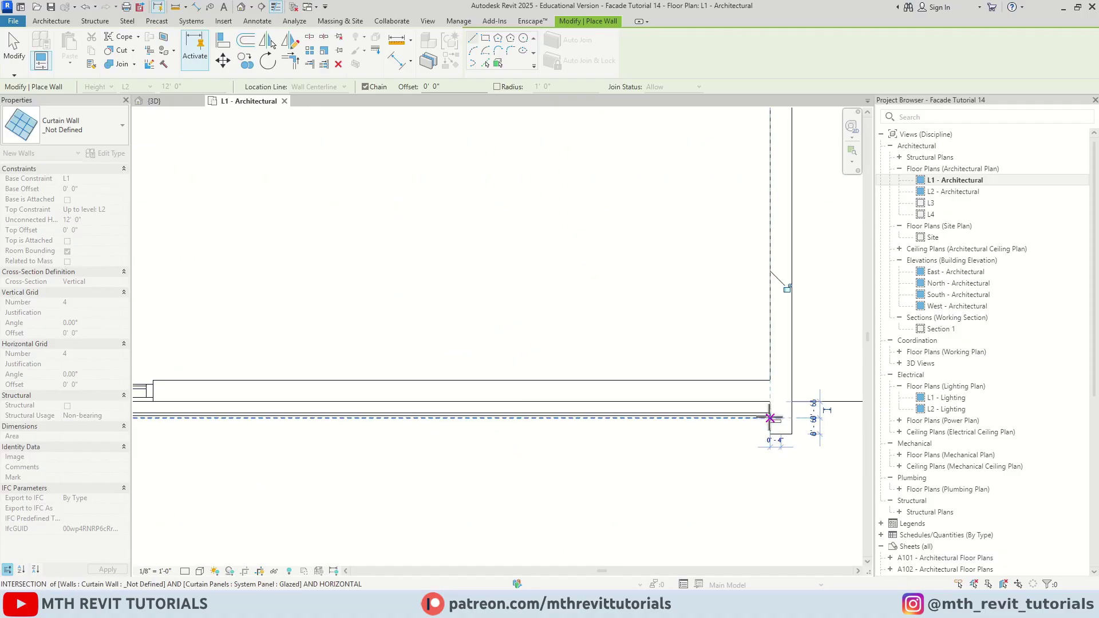
key(Escape)
key(Escape)
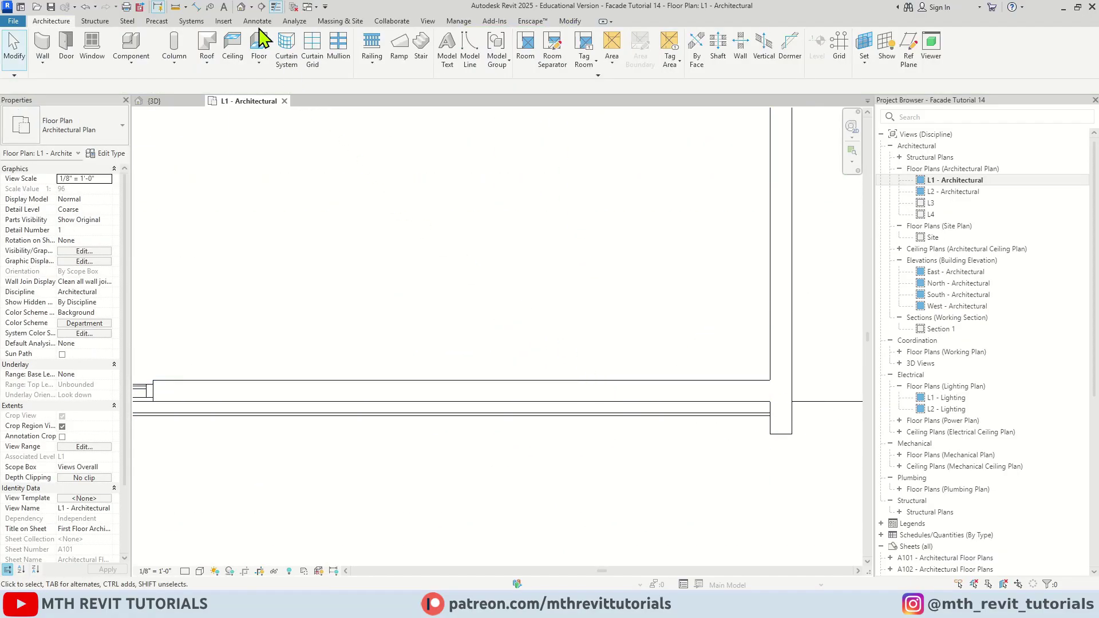
- In the default 3D view, set the curtain wall's Top Constraint to Up to level: L4
click(241, 6)
scroll(551, 489, up, 4)
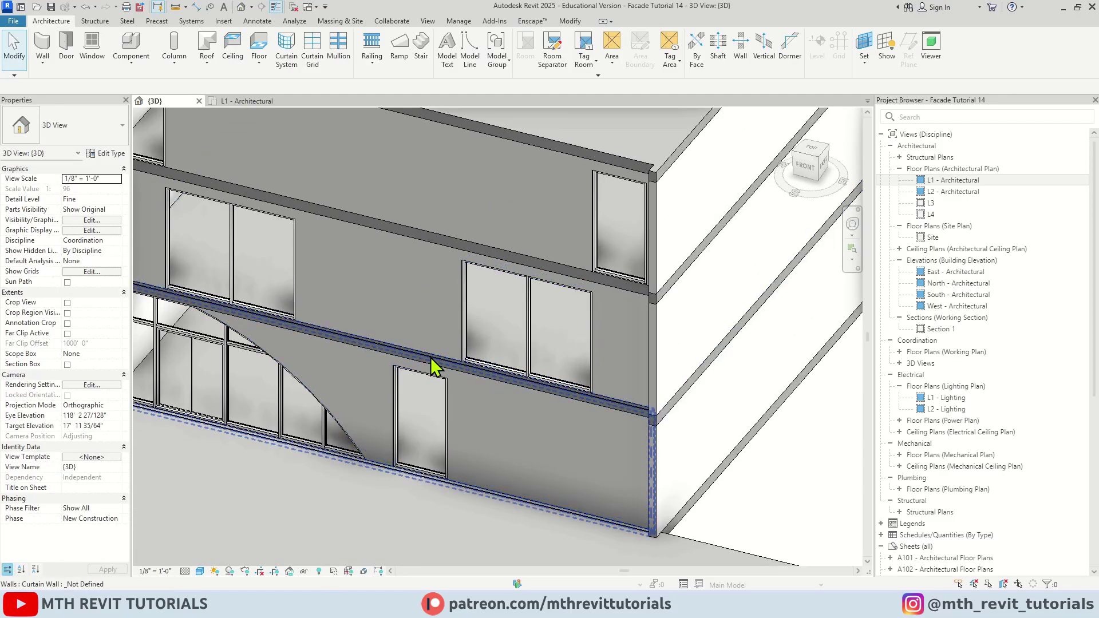
scroll(466, 372, up, 5)
click(426, 335)
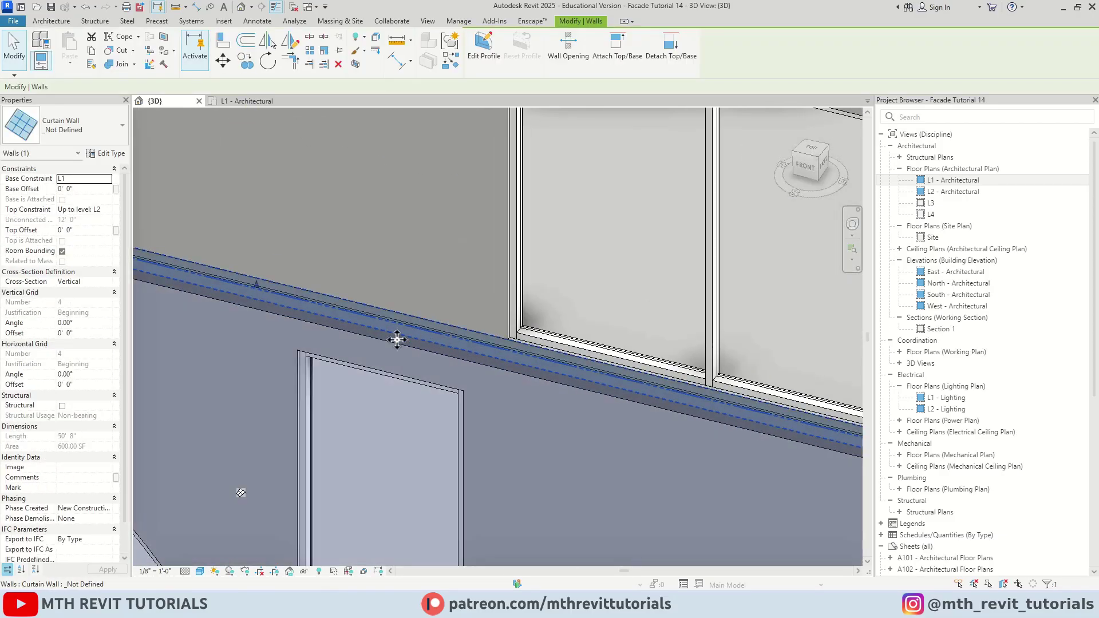
scroll(376, 337, down, 4)
scroll(367, 311, up, 3)
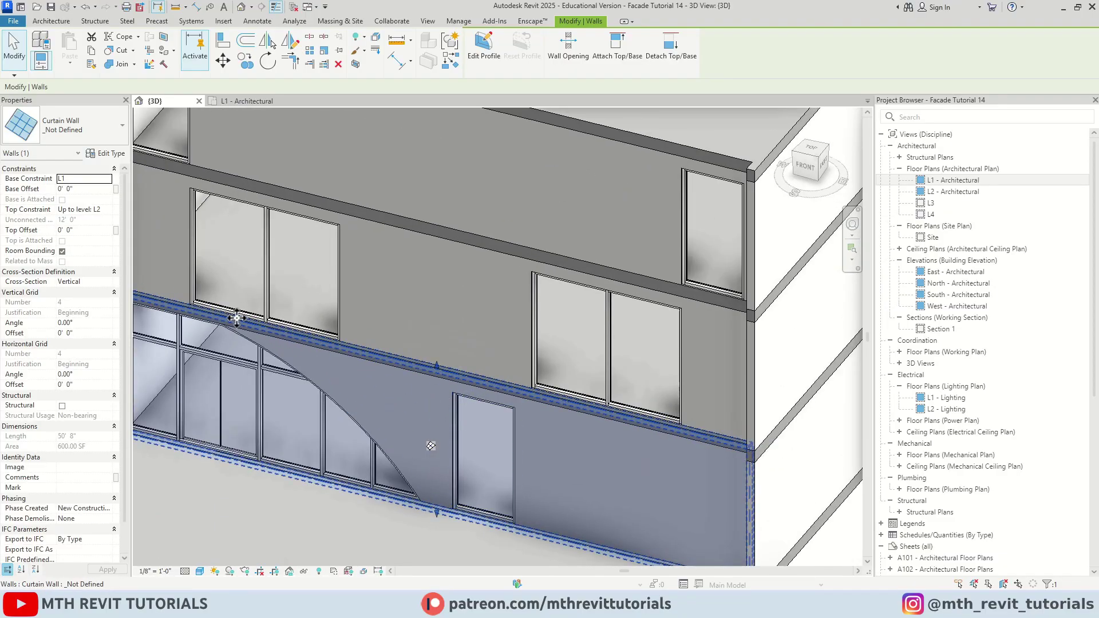
click(107, 211)
click(86, 255)
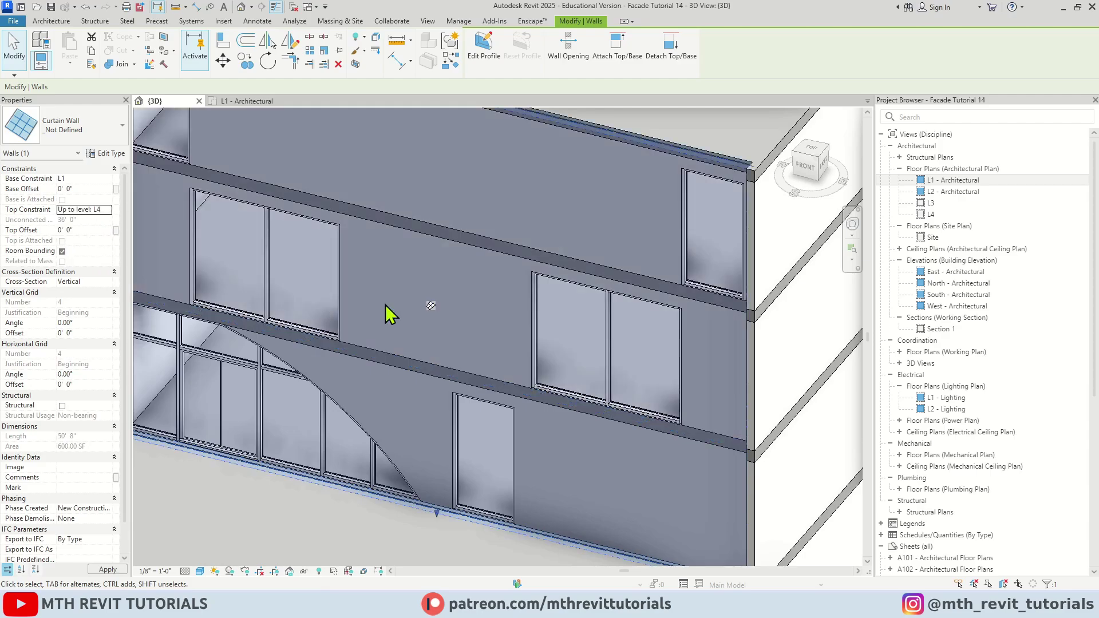
scroll(520, 369, down, 3)
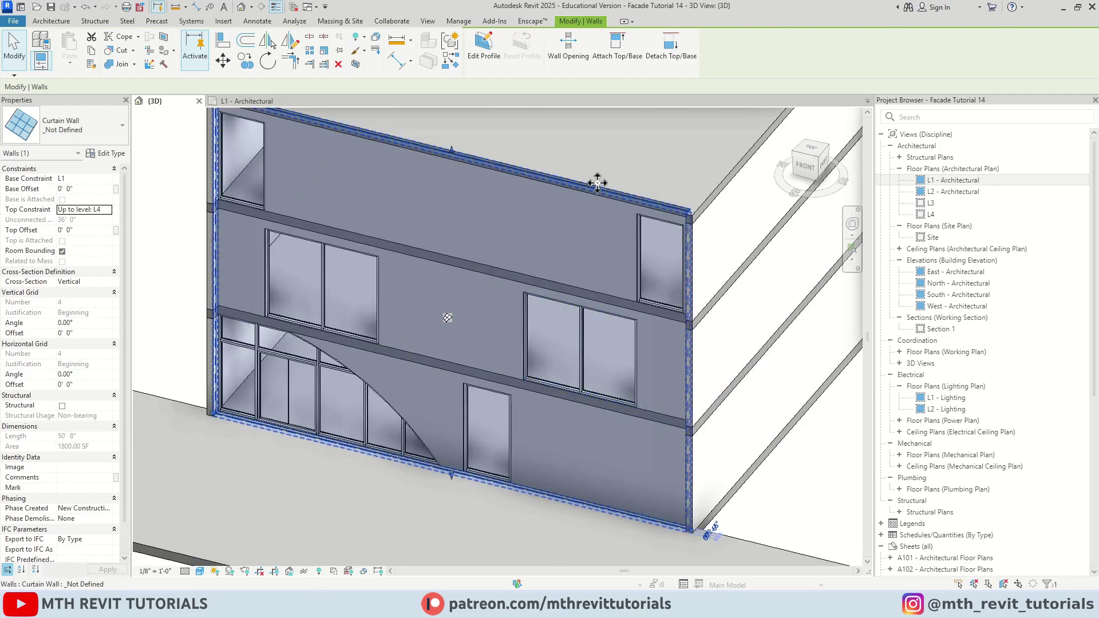
scroll(630, 241, down, 3)
scroll(559, 240, up, 2)
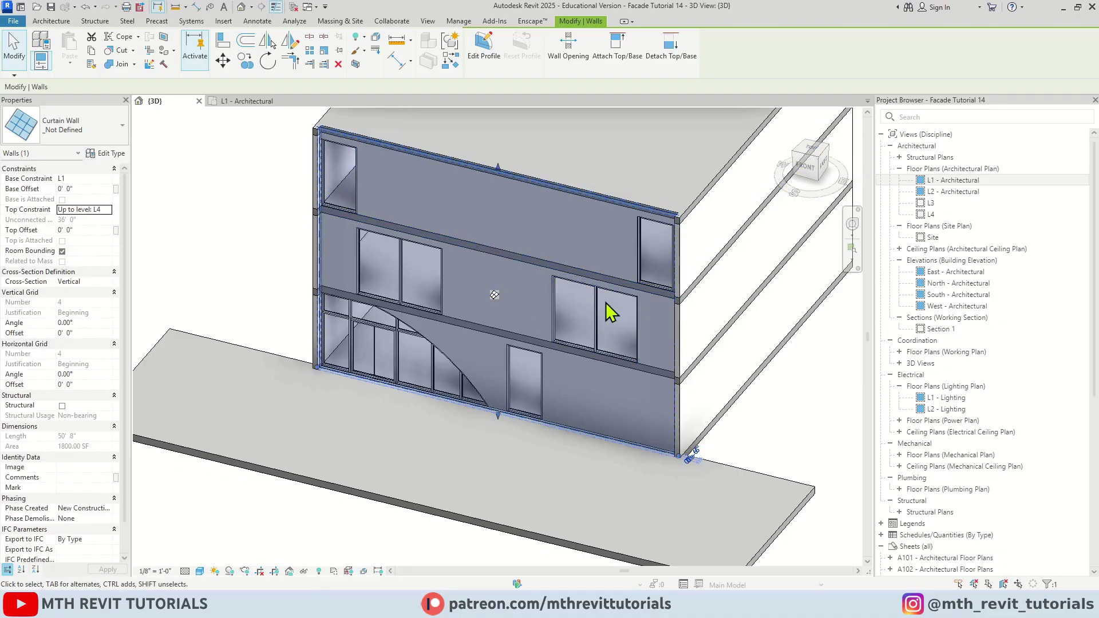
scroll(595, 331, up, 2)
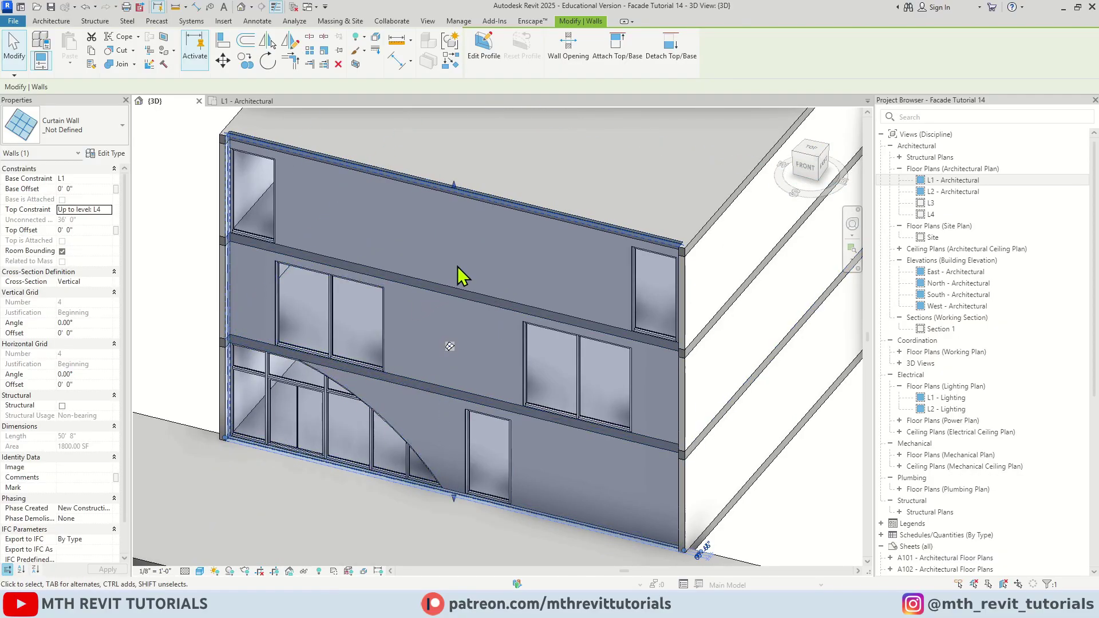
- Edit the curtain wall's profile in the South elevation, shown in Wireframe
click(482, 49)
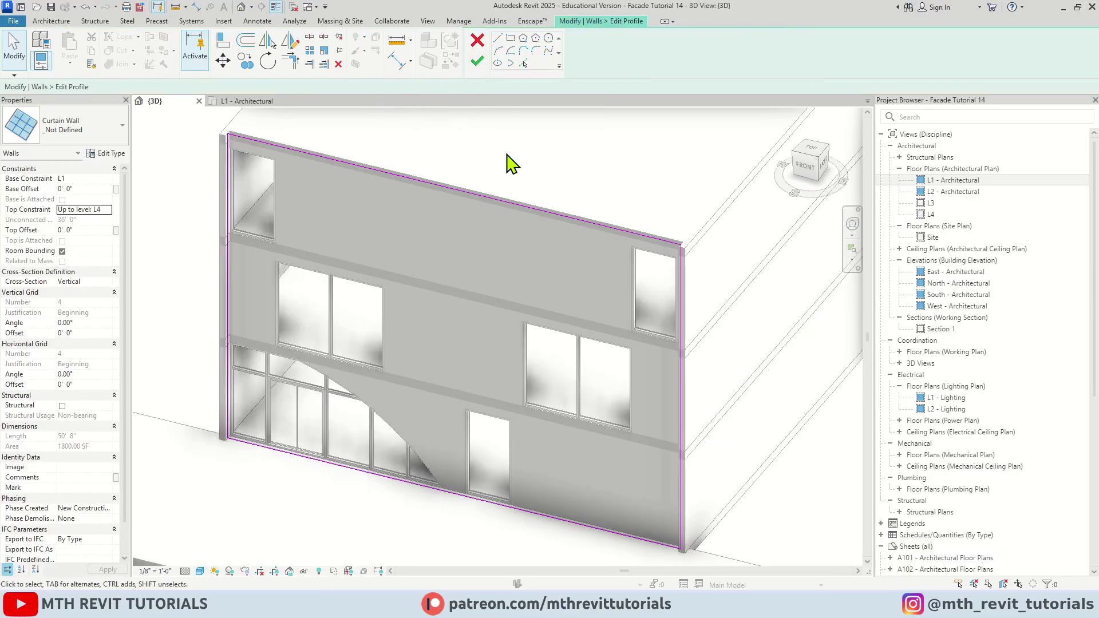
double_click(951, 295)
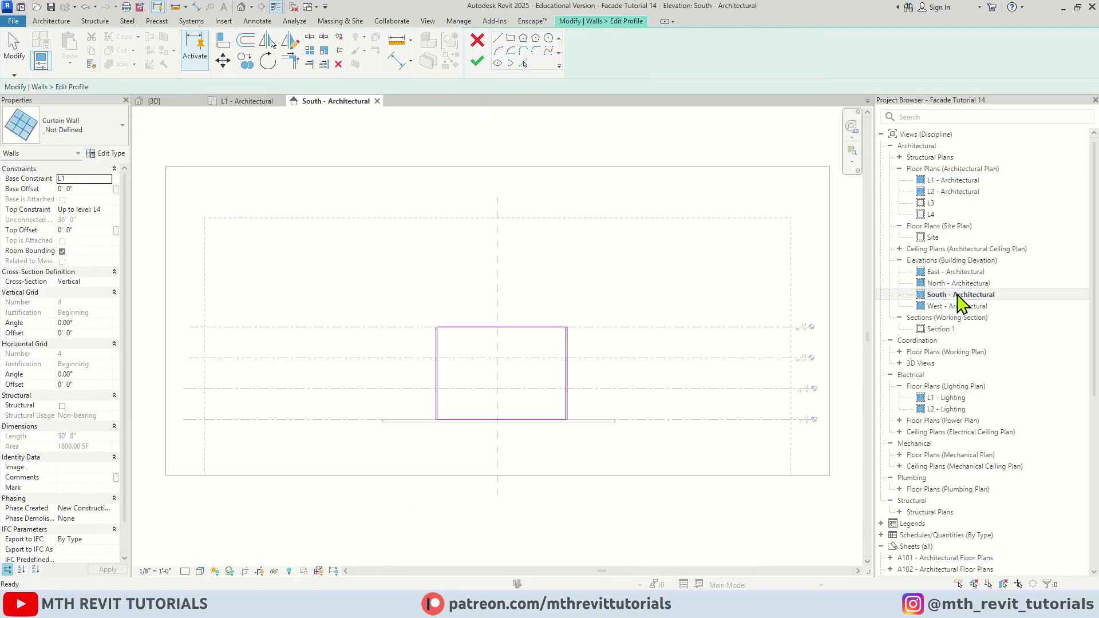
scroll(475, 394, up, 1)
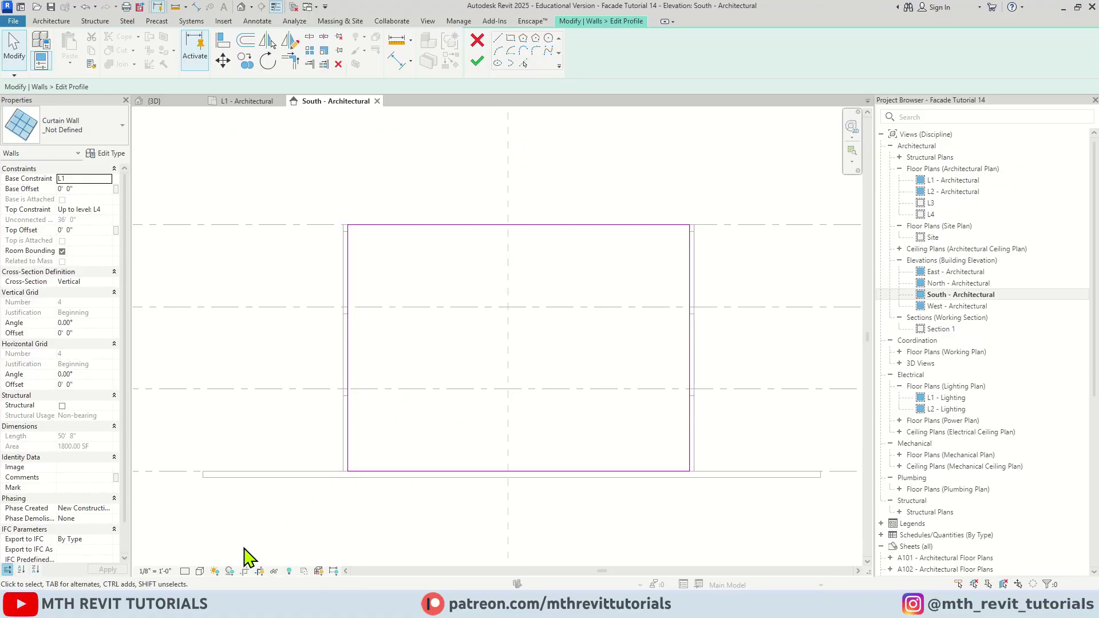
click(200, 570)
click(228, 502)
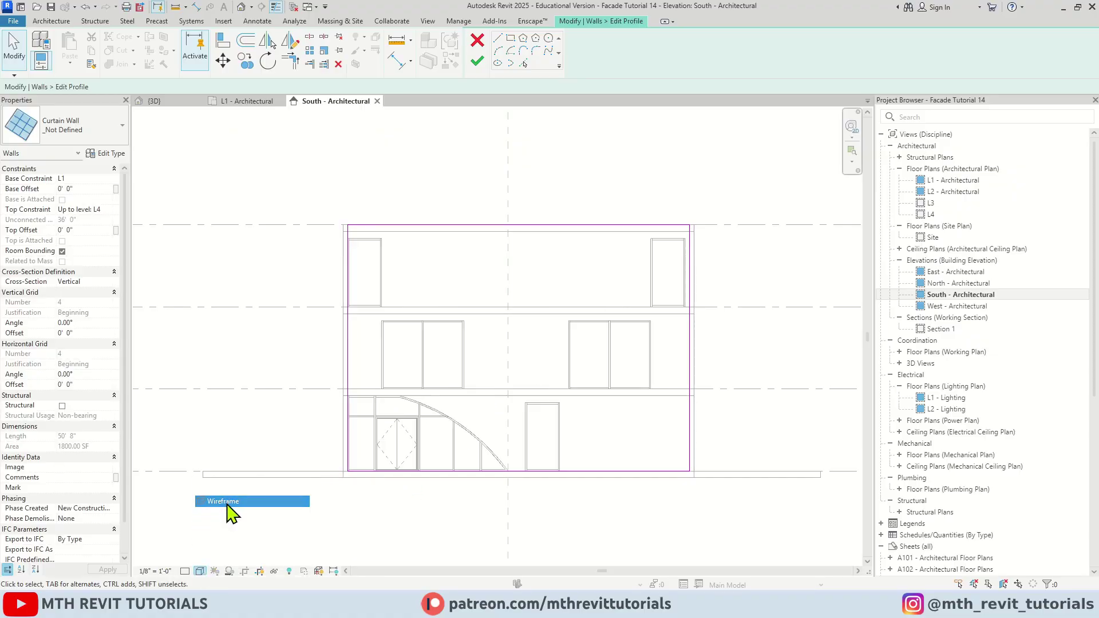
scroll(463, 452, up, 2)
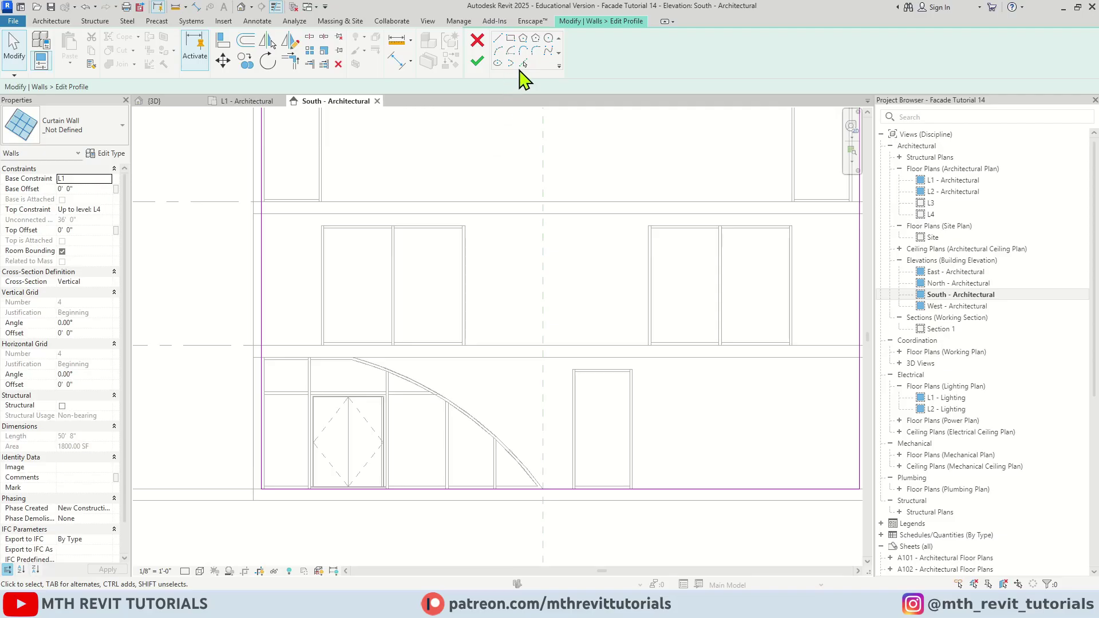
- Pick the curved arc and the floor line into the profile sketch
click(521, 67)
click(385, 371)
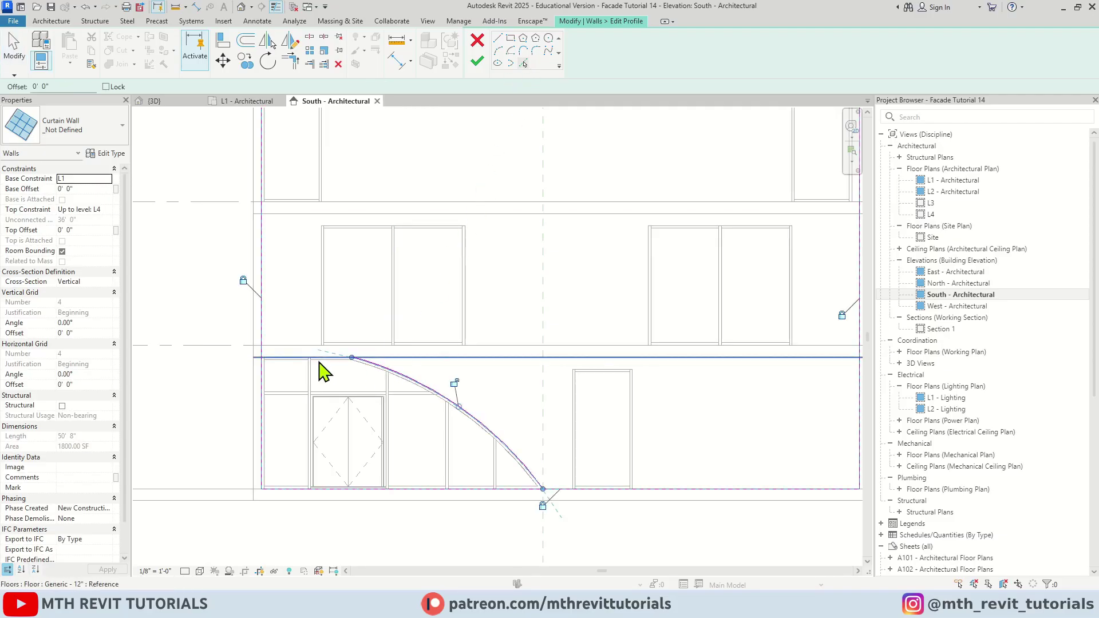
click(302, 361)
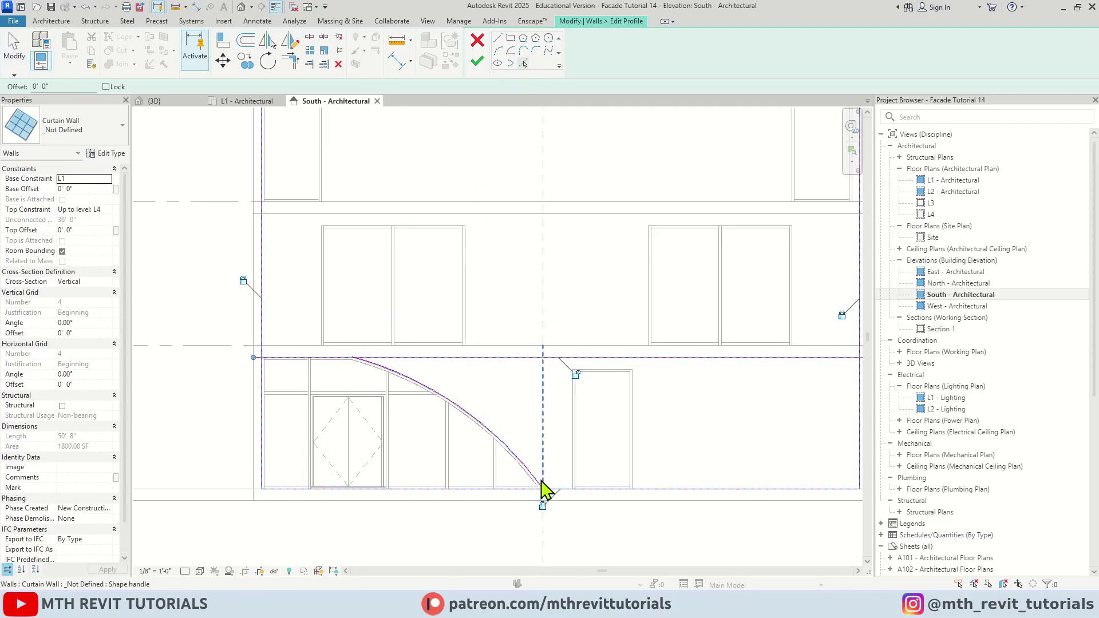
key(Escape)
scroll(542, 485, up, 1)
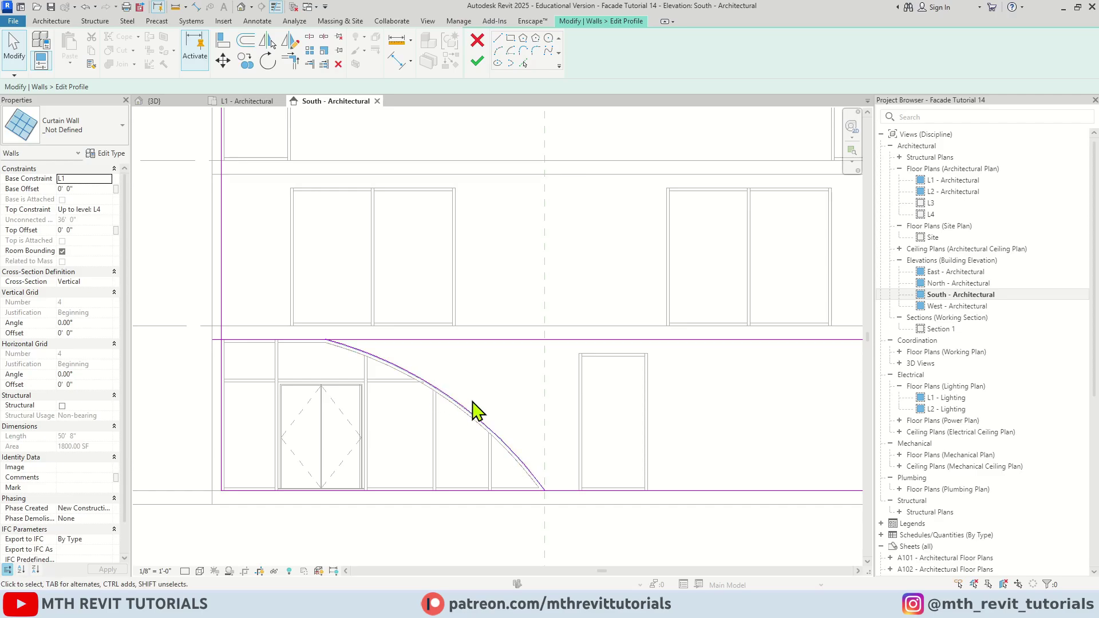
- Trim the floor line, arc and top edge into corners, finish the profile, and return to 3D
key(t)
key(r)
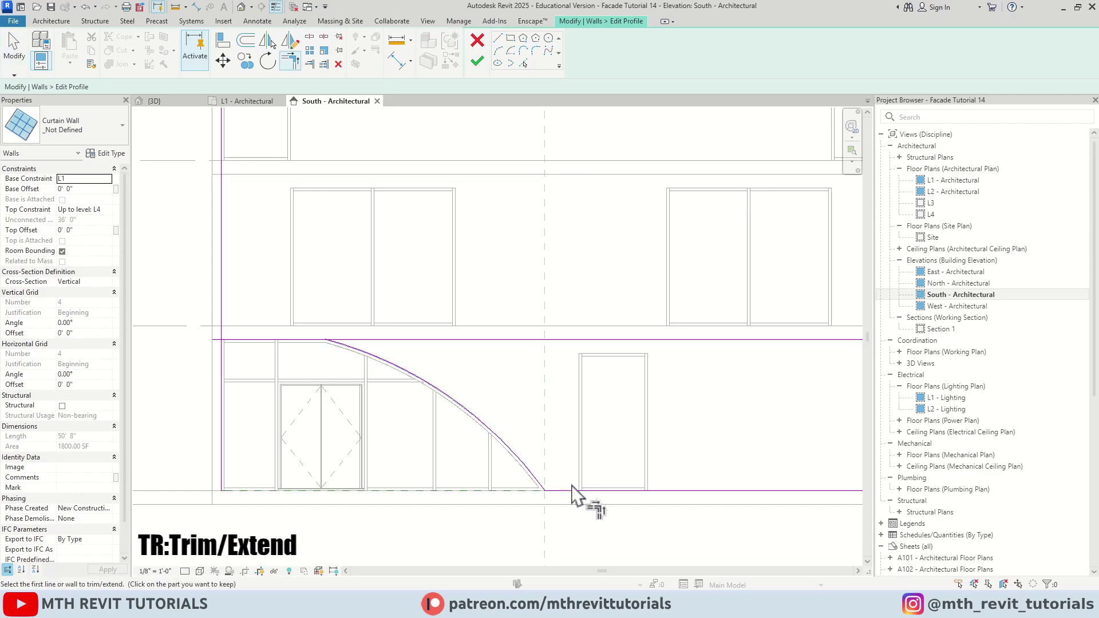
click(222, 327)
click(286, 340)
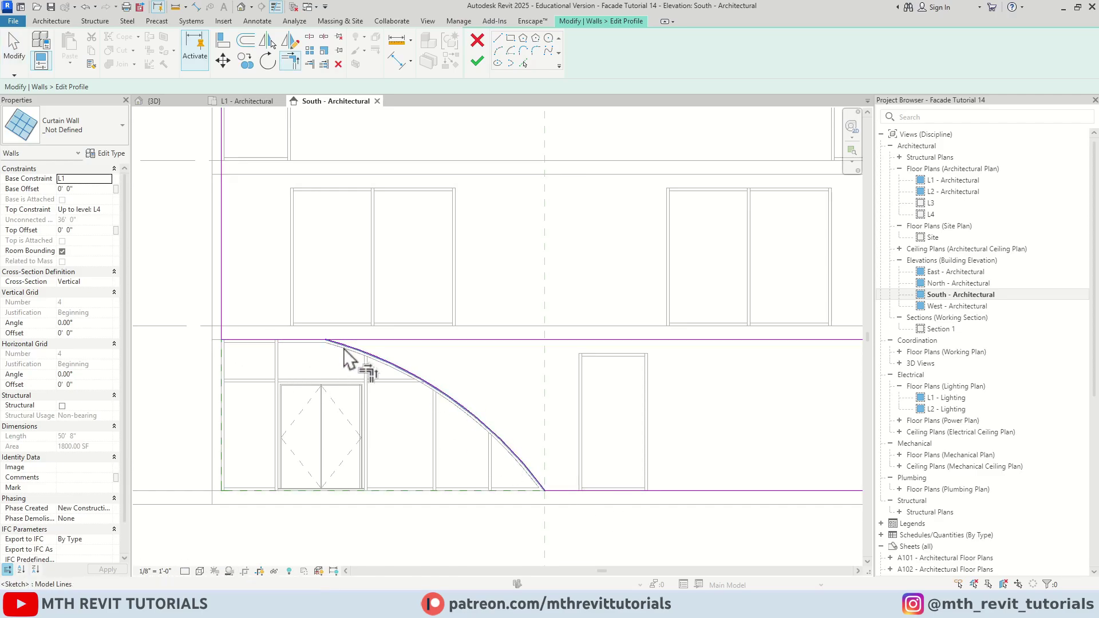
key(Escape)
scroll(366, 447, down, 2)
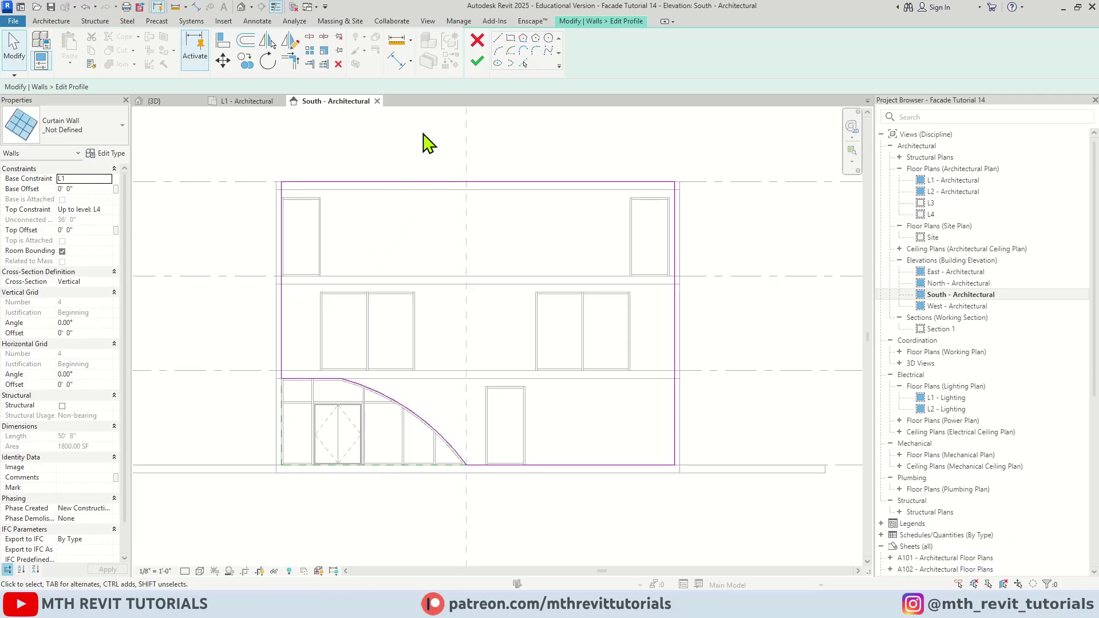
click(477, 60)
key(Escape)
click(241, 7)
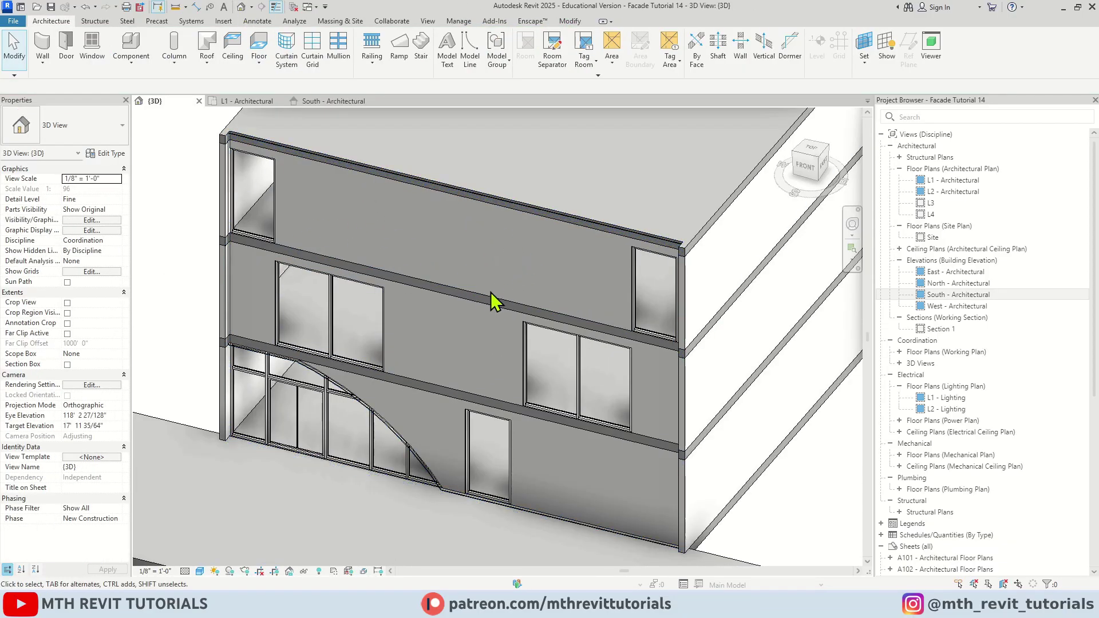
- Duplicate the selected curtain wall's type as a new type named Pattern 01
scroll(483, 446, down, 2)
scroll(514, 258, up, 3)
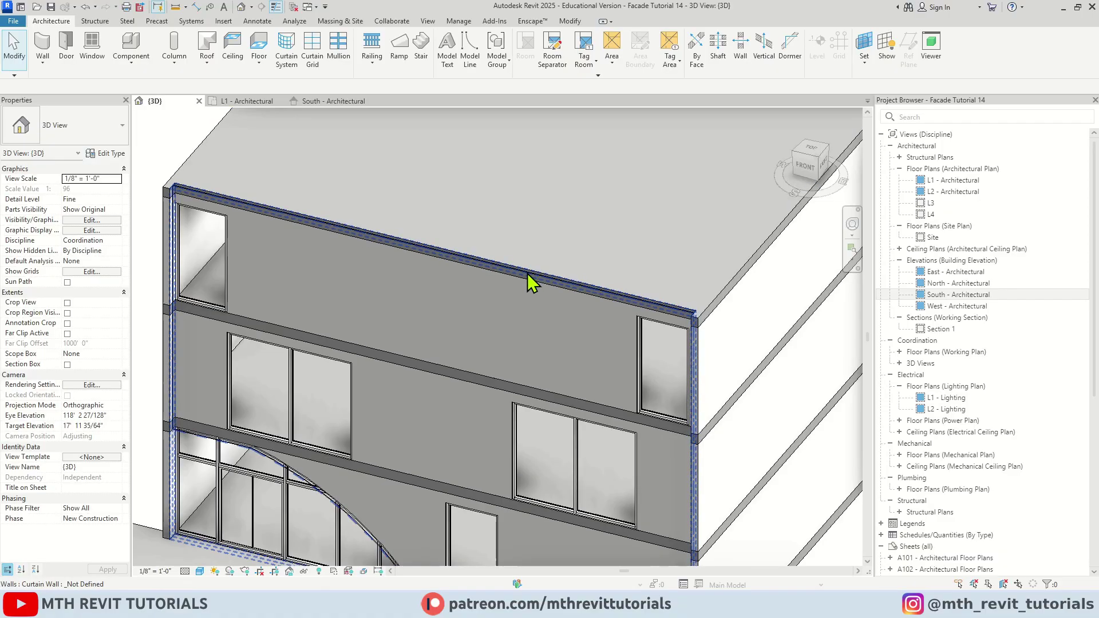
click(527, 273)
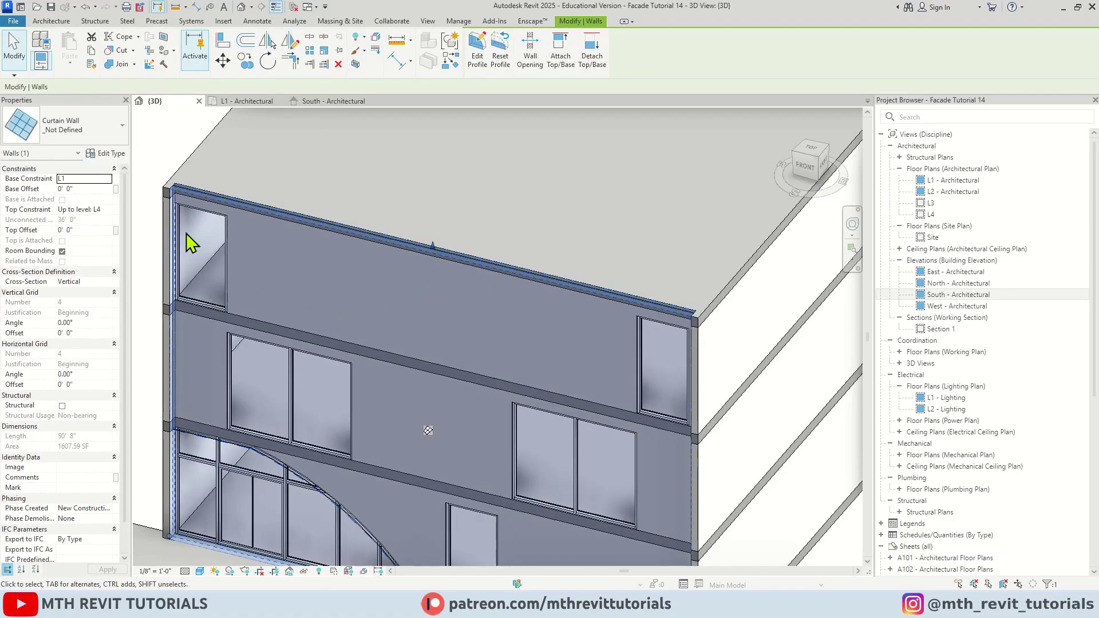
click(107, 153)
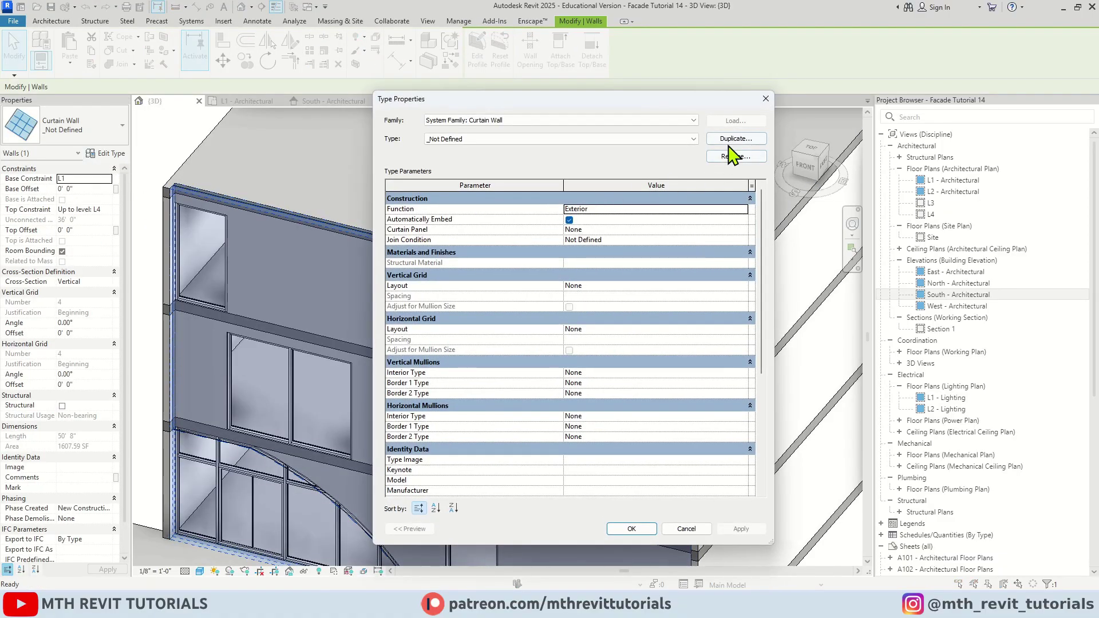
click(727, 140)
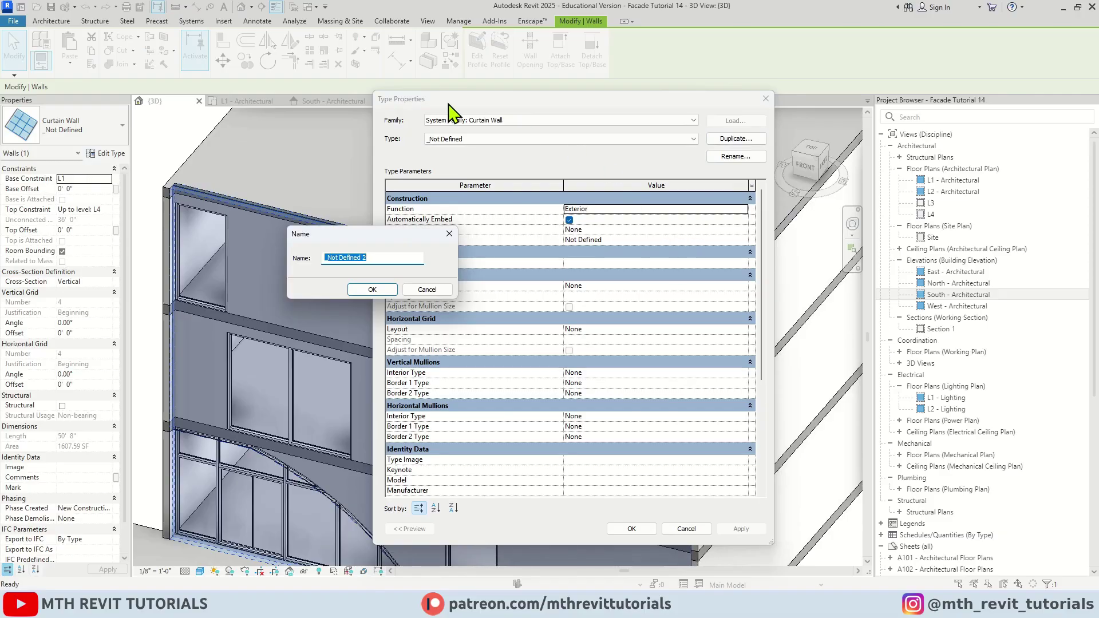
drag(366, 233, 577, 267)
text(Pattern 01)
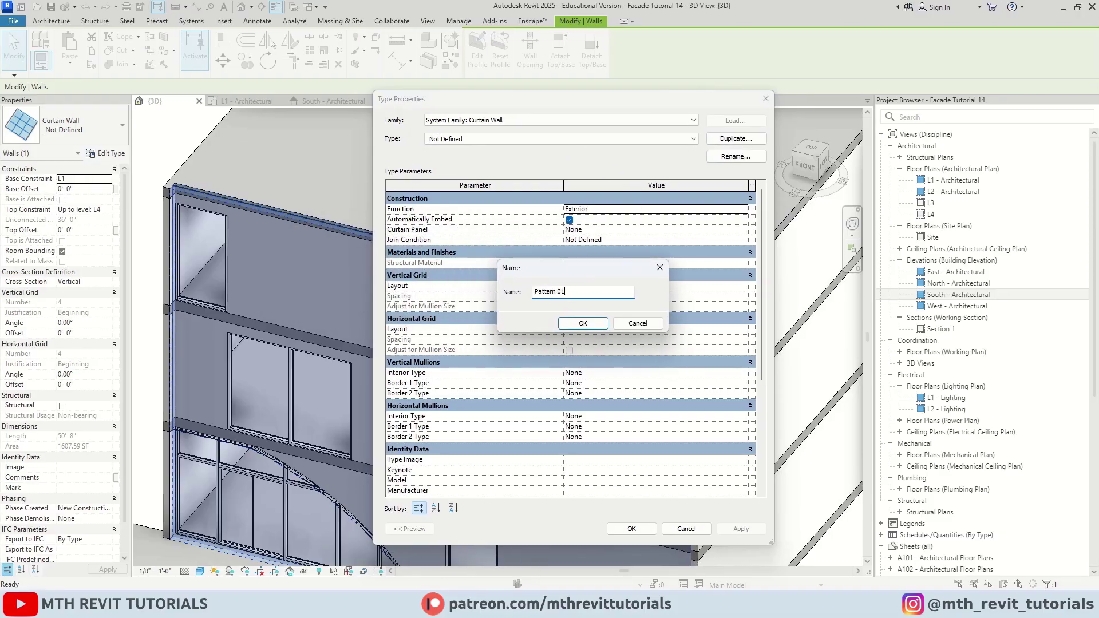
click(582, 324)
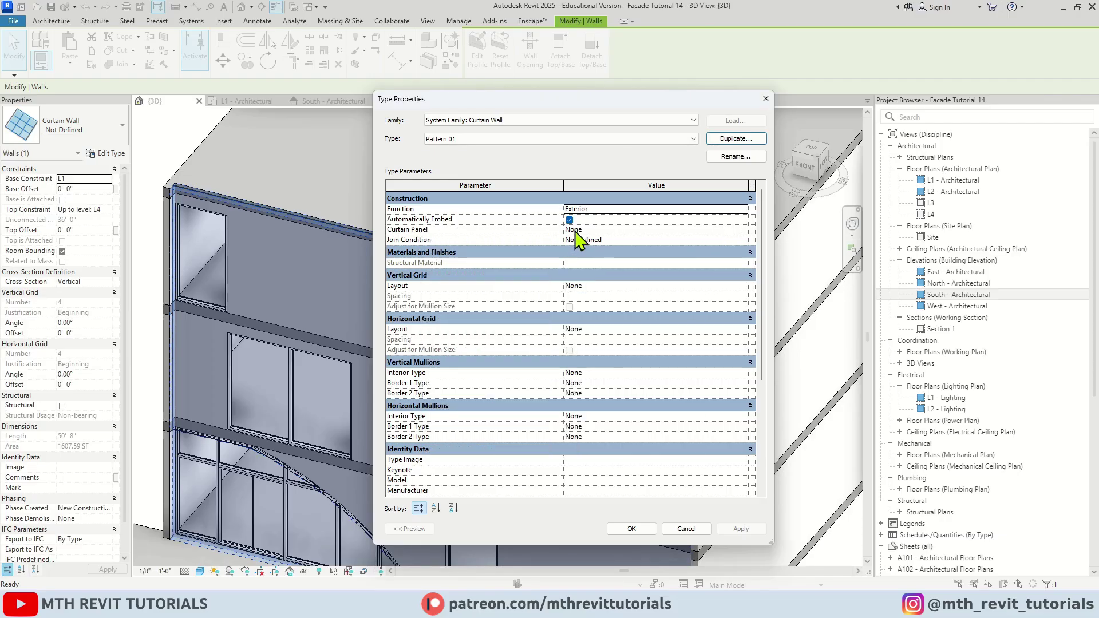
- Set the new type's Curtain Panel to Pattern 01 : Pattern 01
click(744, 231)
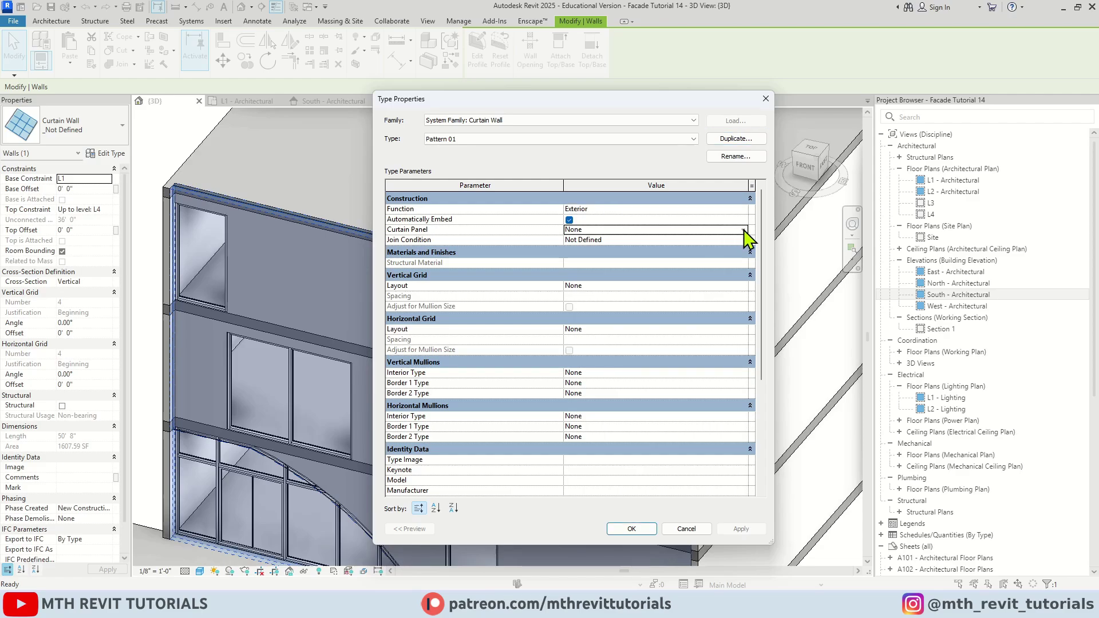
click(742, 230)
text(P)
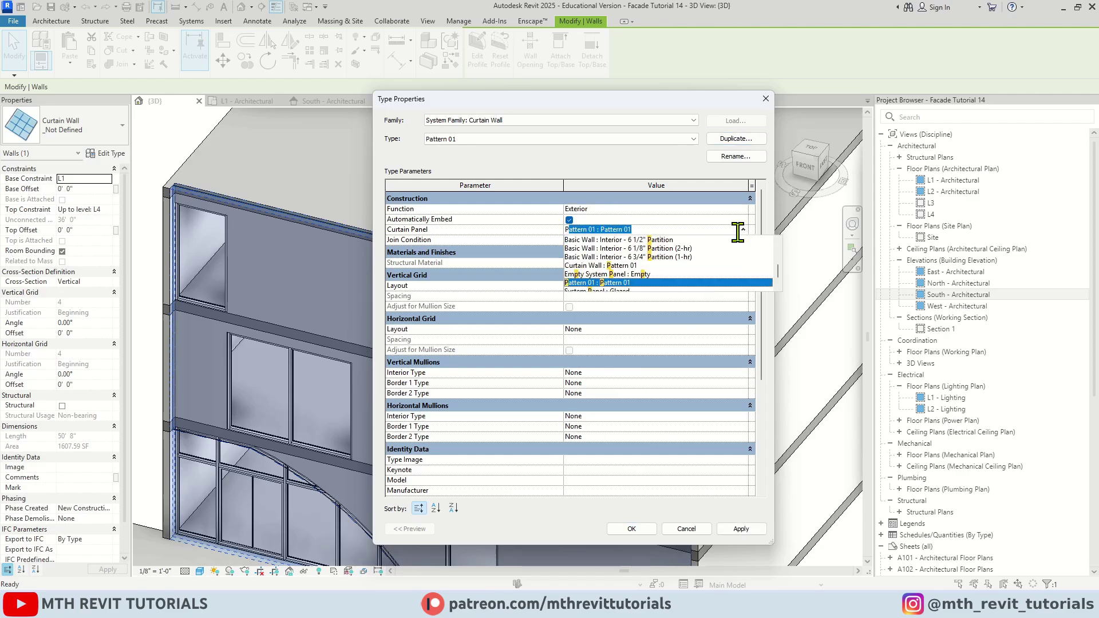
text(atten)
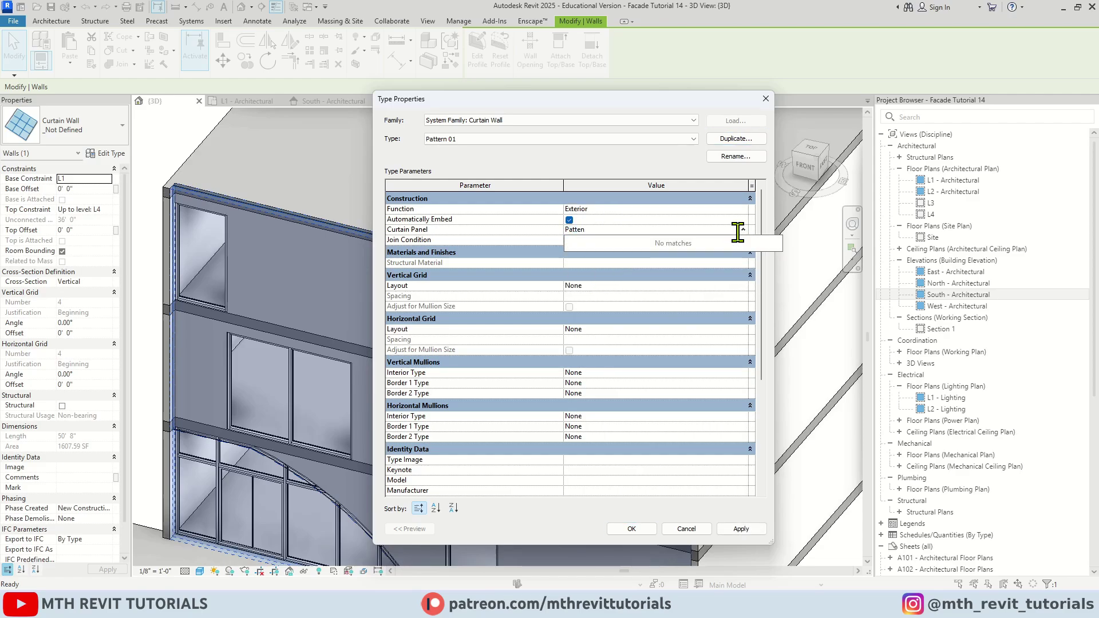
key(BackSpace)
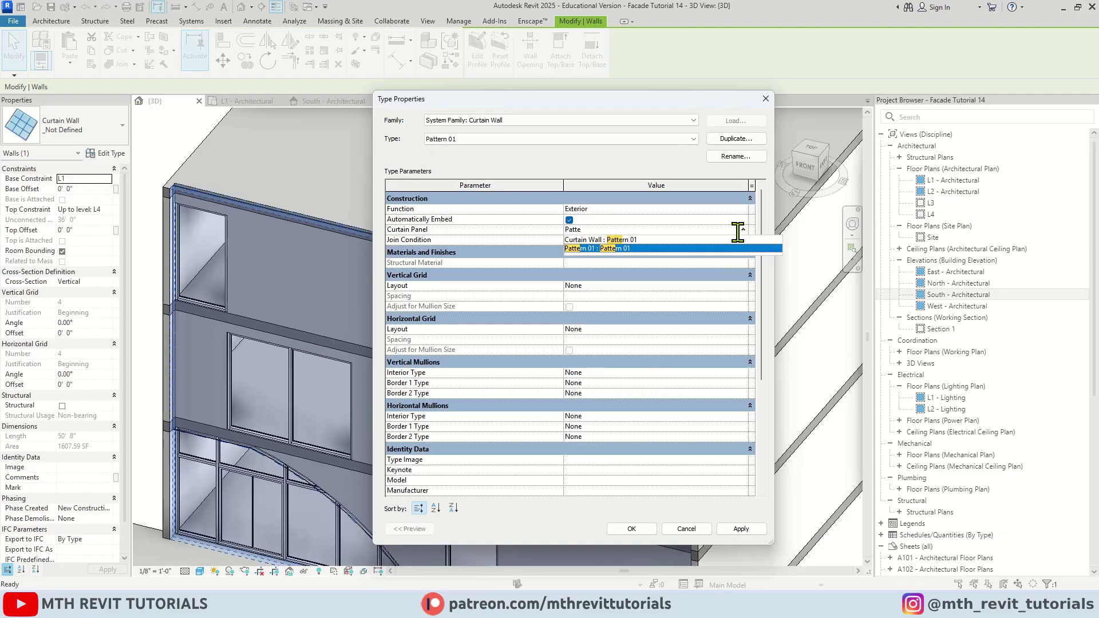
click(584, 249)
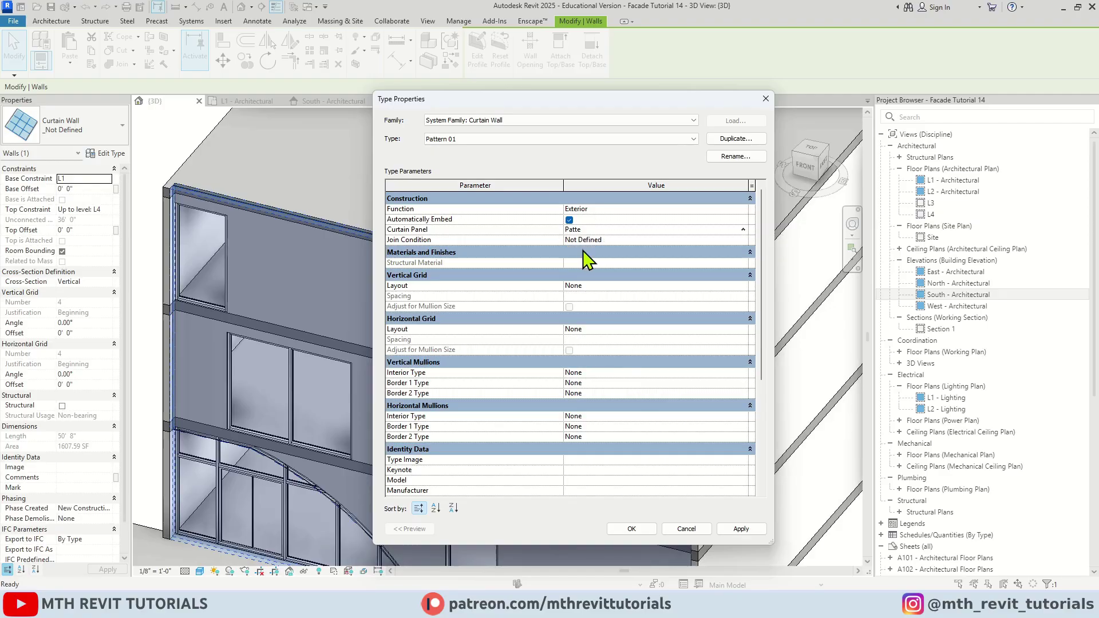
- Set vertical and horizontal grid layouts to Fixed Distance at 2' 0", apply, and dismiss warnings
click(742, 286)
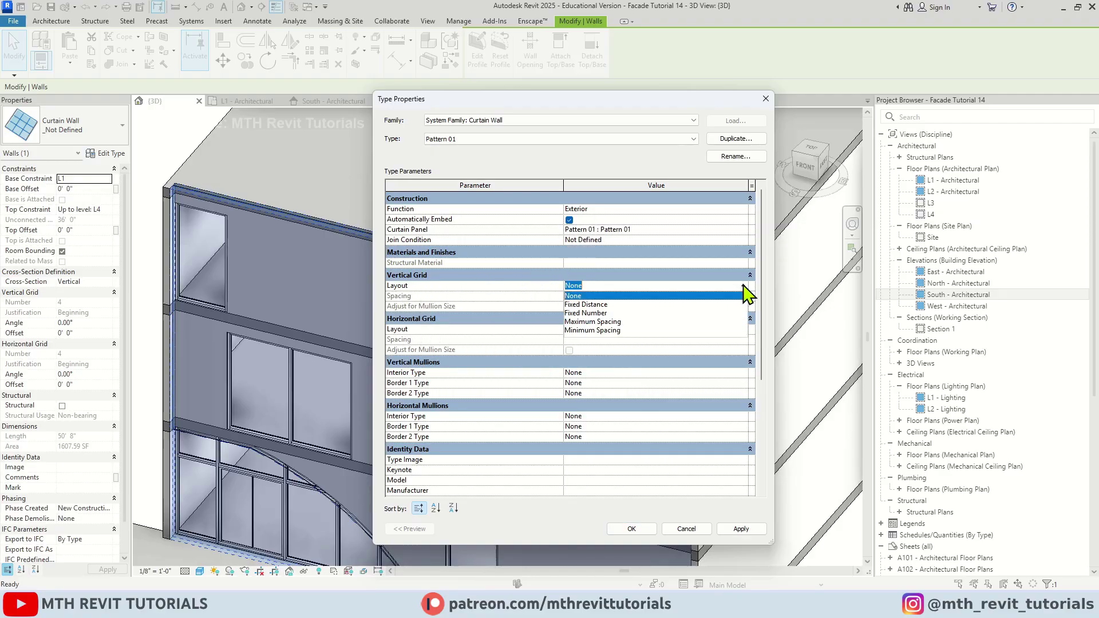
click(592, 305)
click(599, 296)
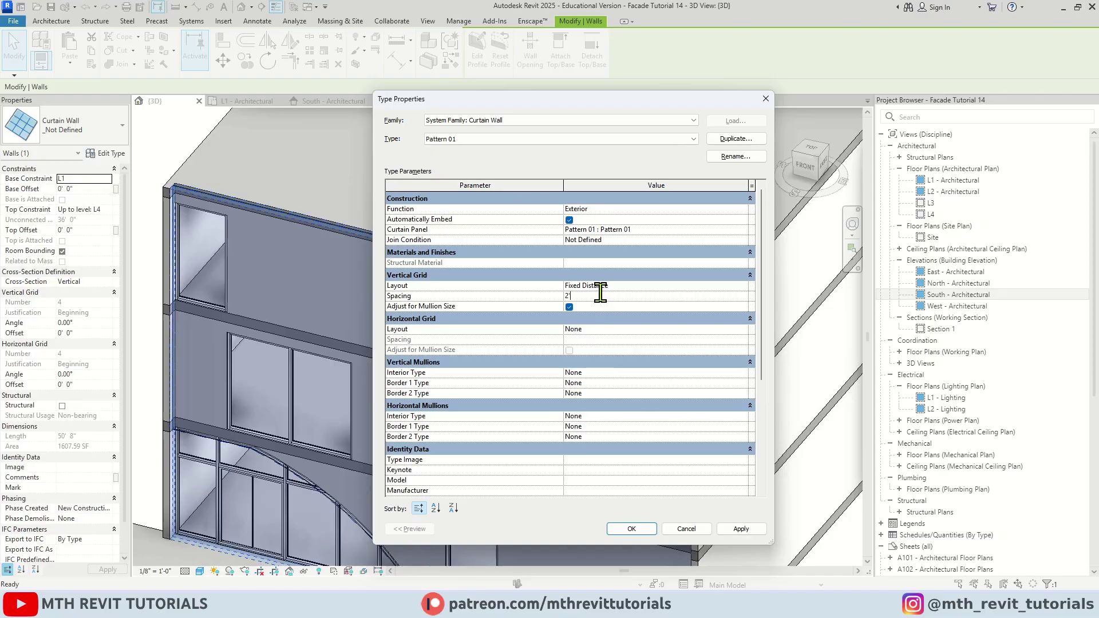
click(743, 330)
click(604, 349)
click(629, 340)
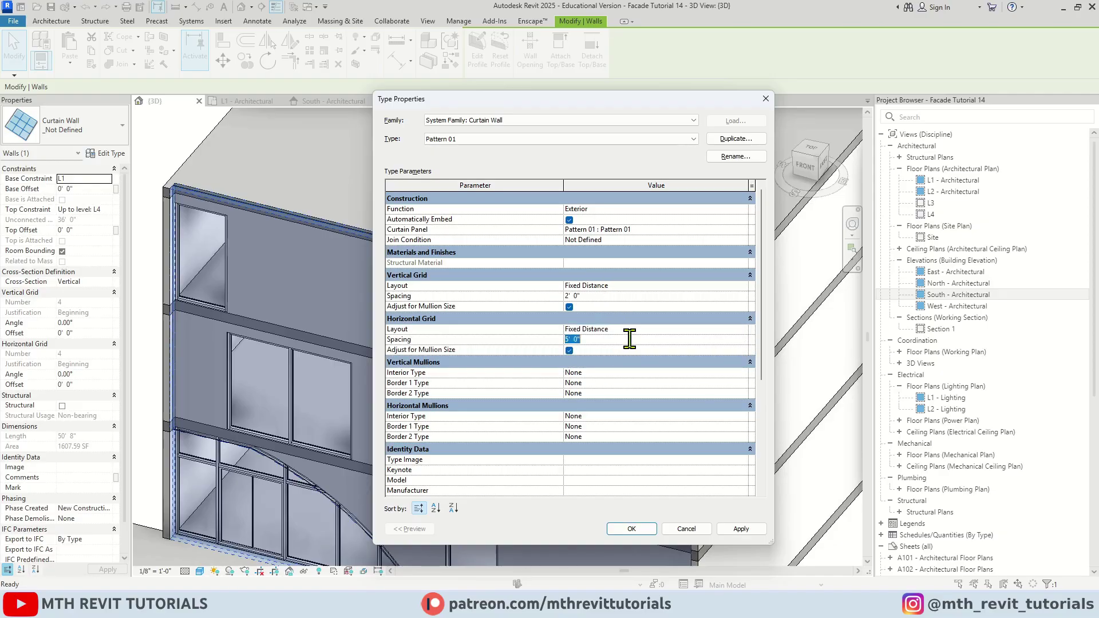
text(2)
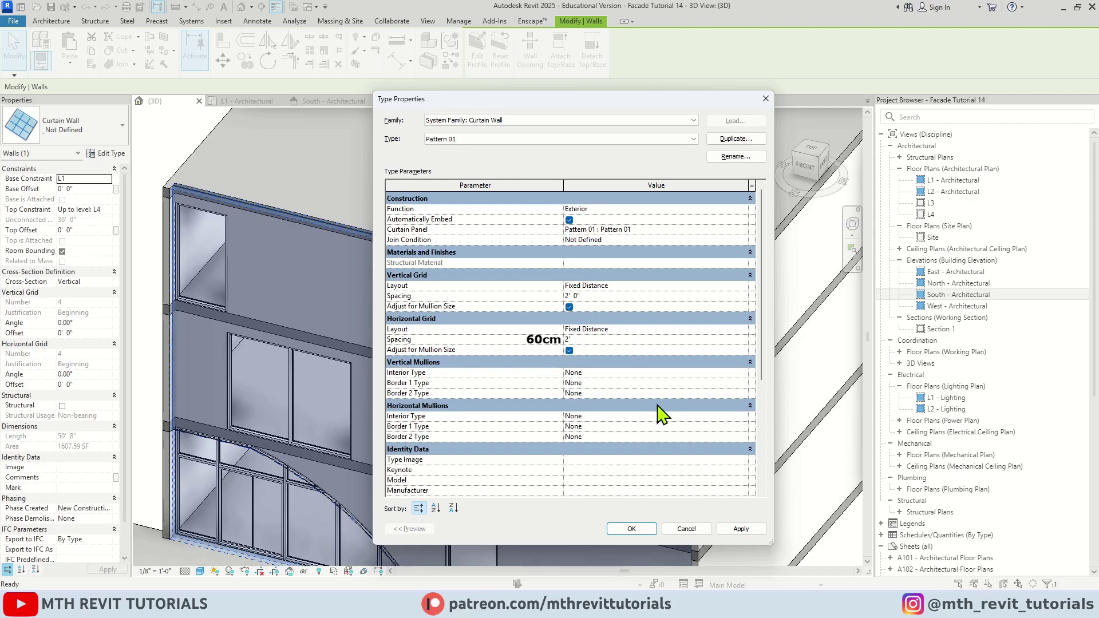
click(736, 527)
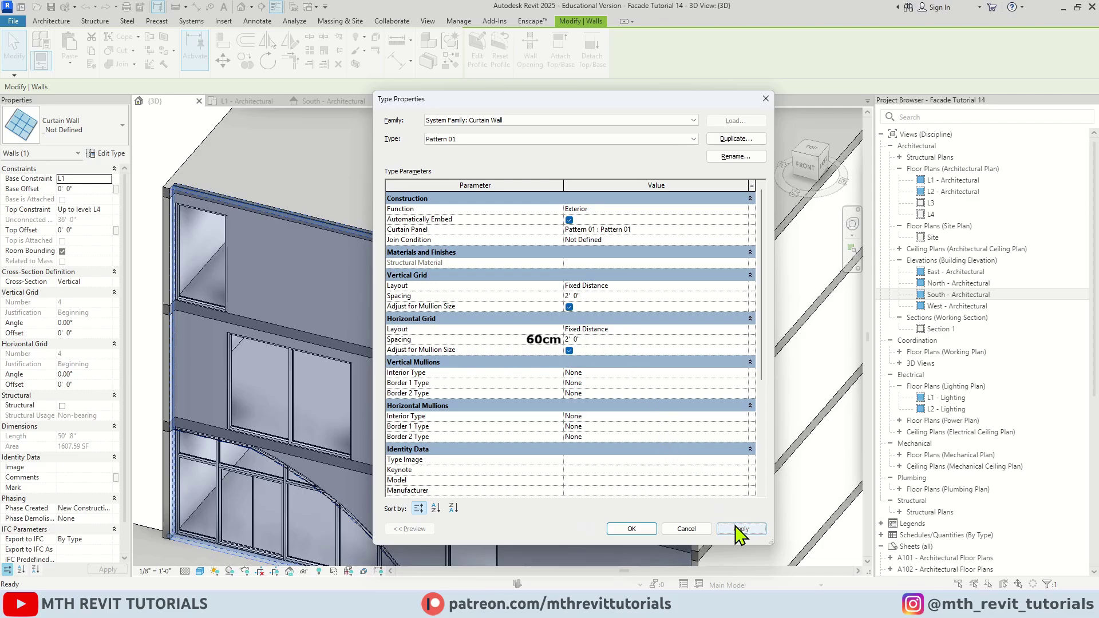
click(632, 528)
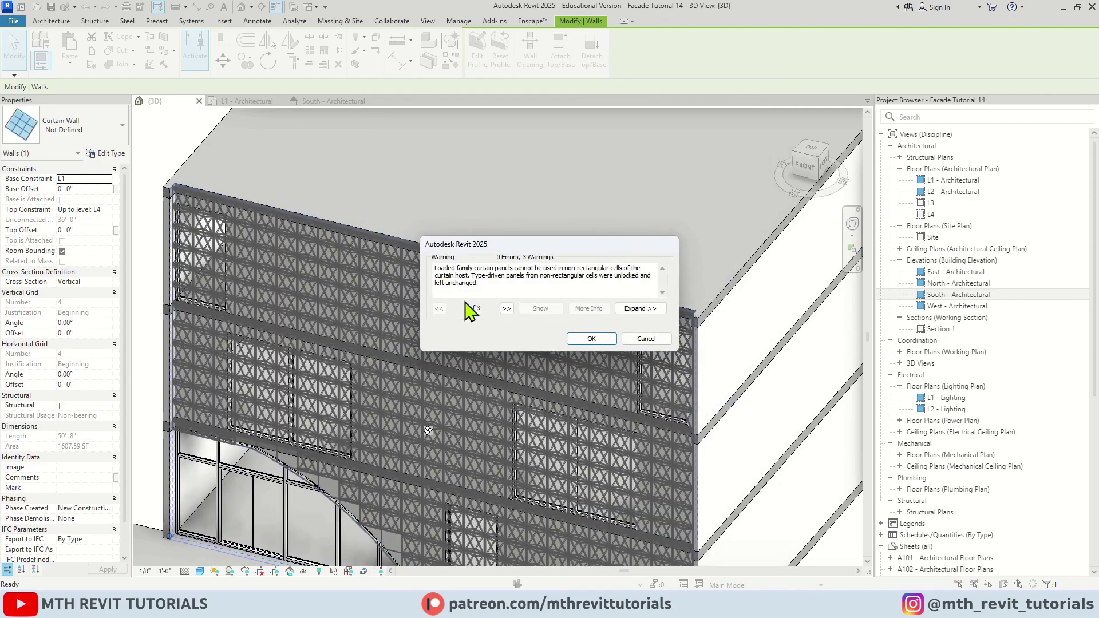
click(575, 341)
key(Escape)
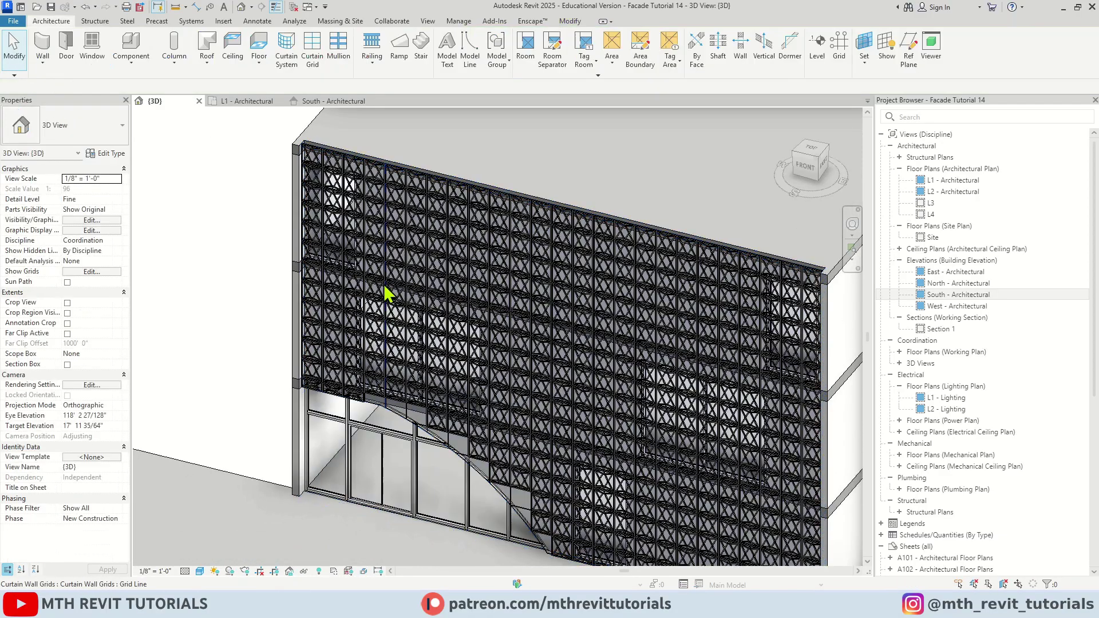
scroll(401, 367, down, 4)
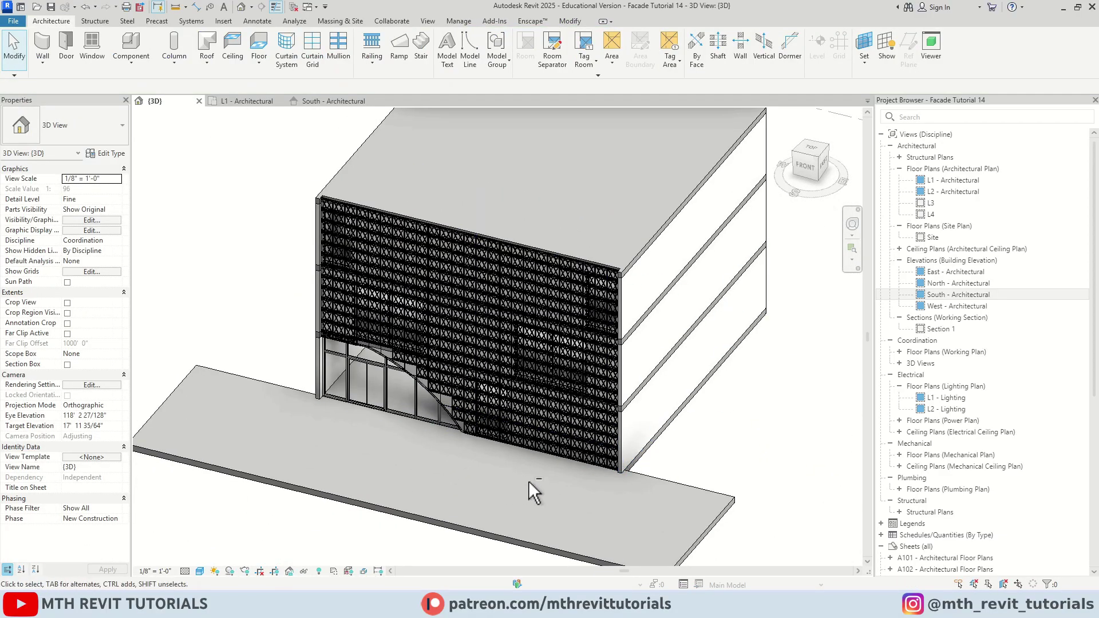
shift+middle_drag(473, 466, 715, 378)
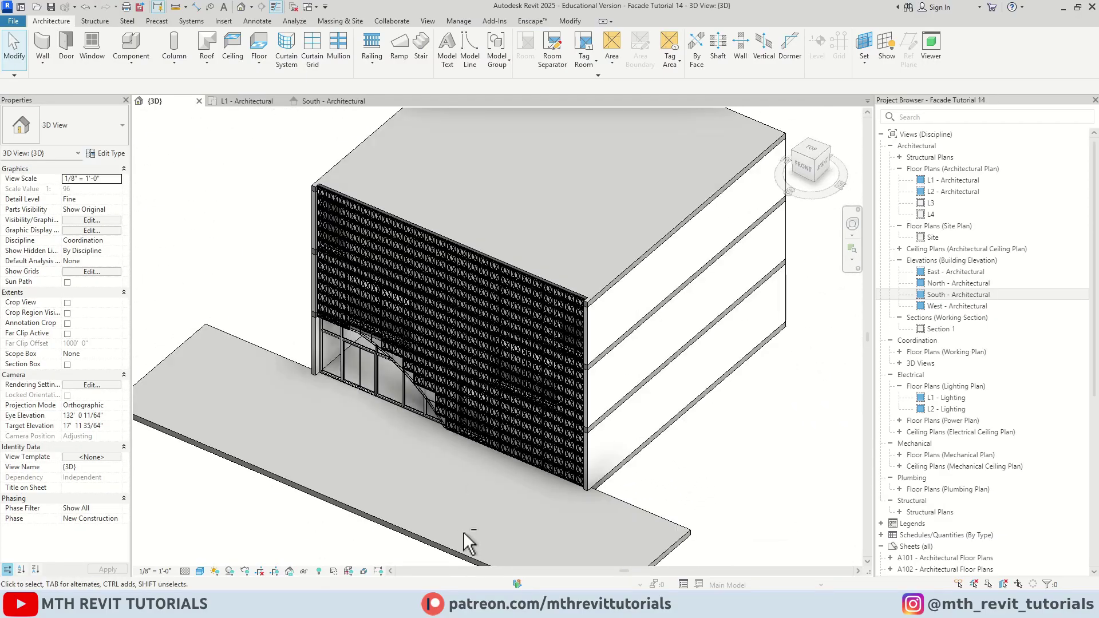
scroll(461, 535, up, 2)
scroll(366, 352, up, 3)
scroll(320, 315, up, 4)
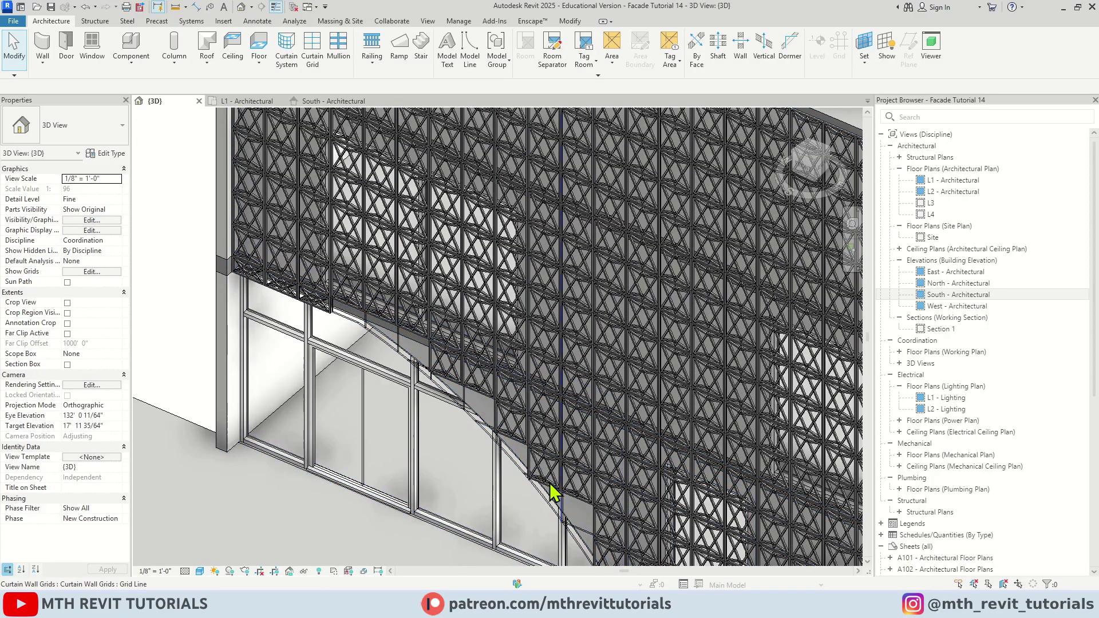
scroll(342, 338, up, 4)
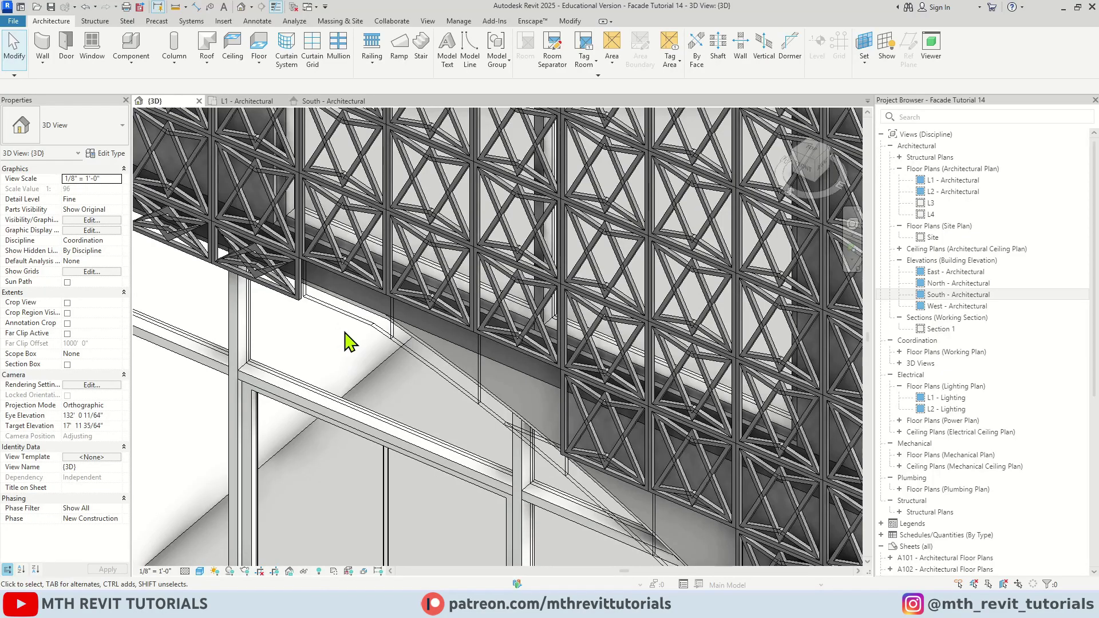
scroll(483, 368, down, 5)
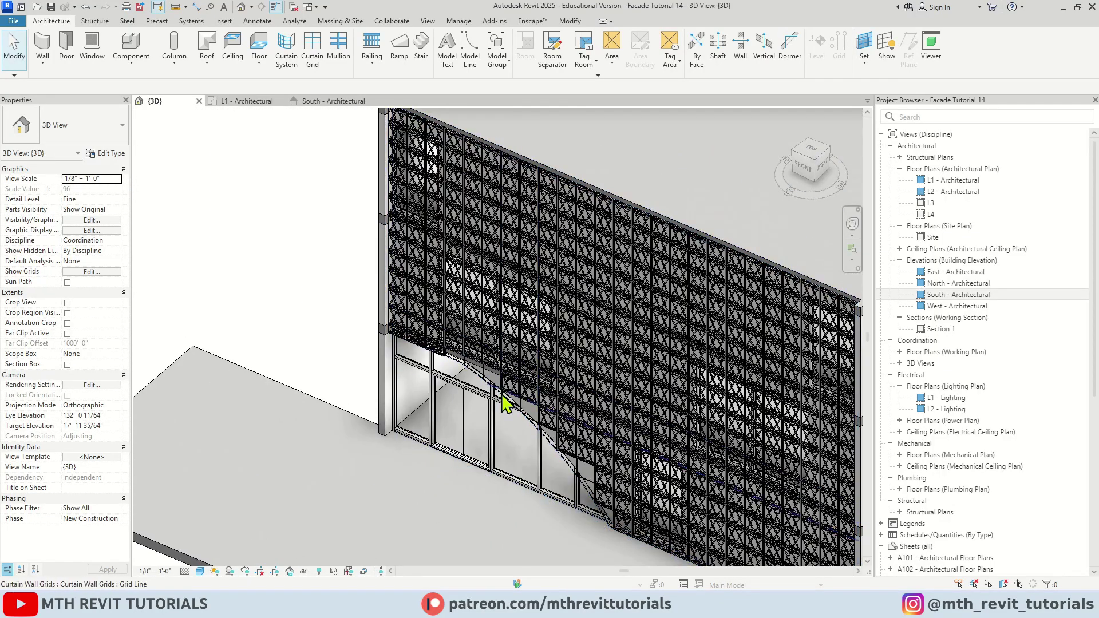
scroll(423, 350, down, 2)
shift+middle_drag(428, 465, 589, 424)
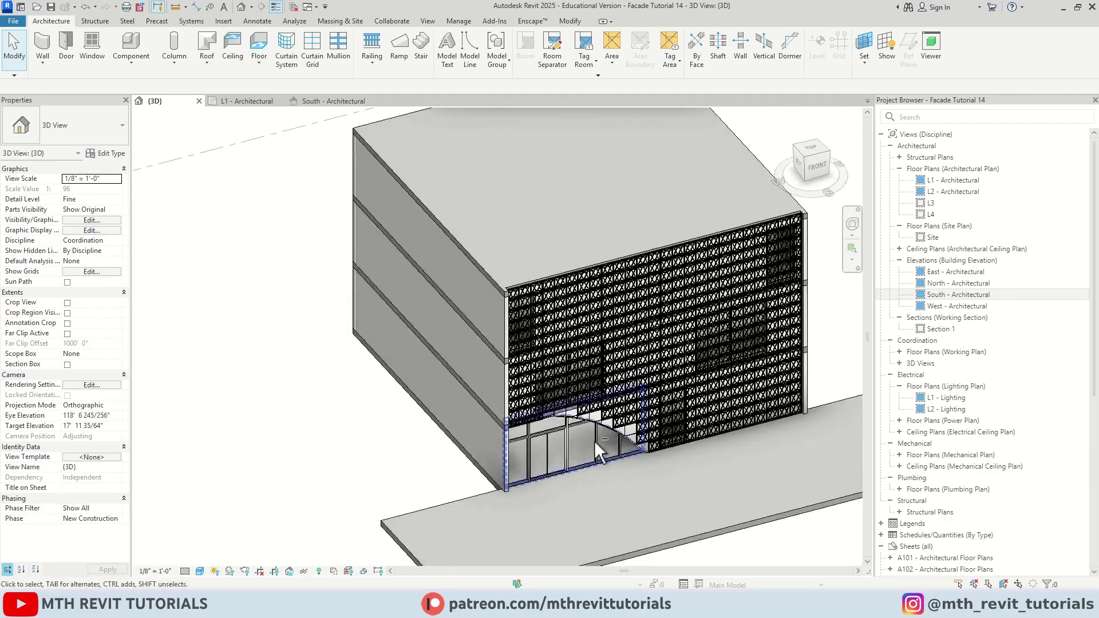
scroll(644, 358, up, 3)
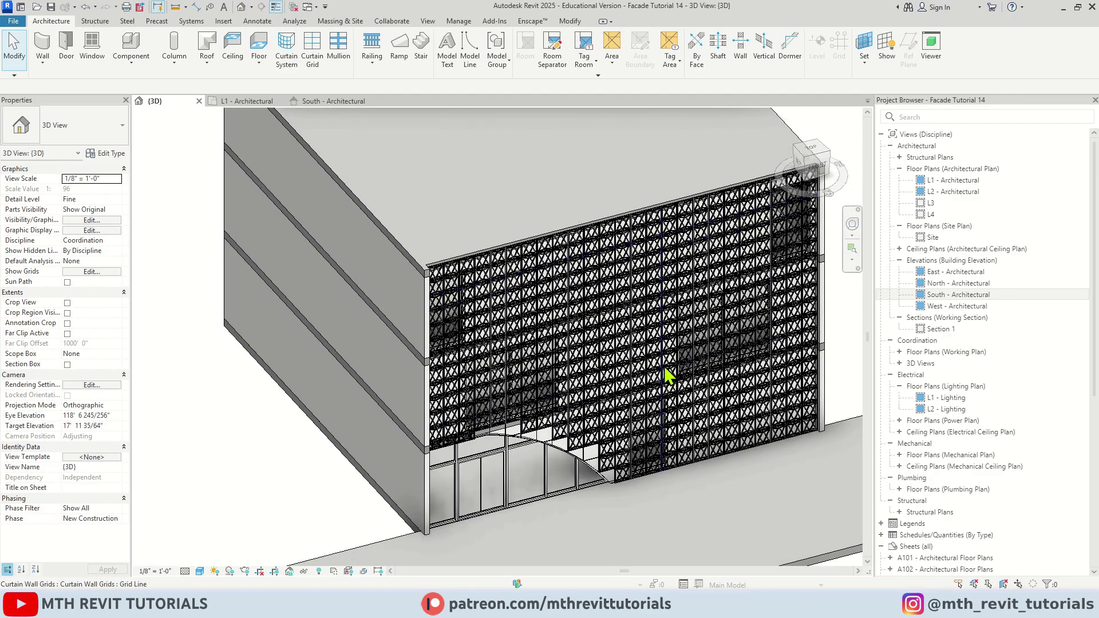
shift+middle_drag(553, 325, 498, 140)
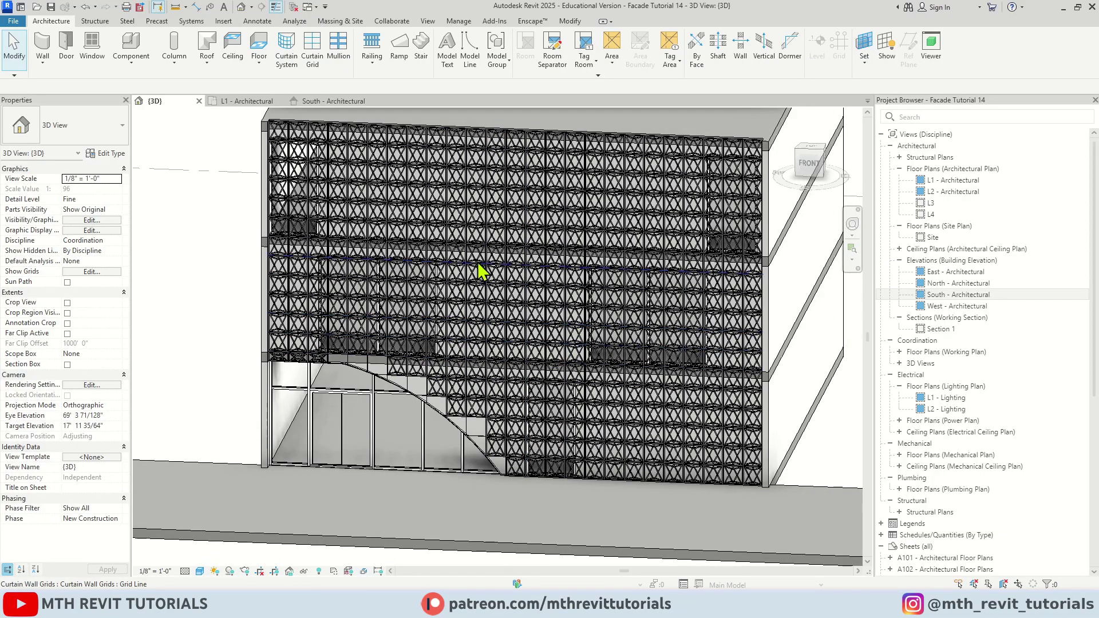
- Hide the Pattern 01 curtain wall in the South - Architectural elevation and recentre the view
click(343, 101)
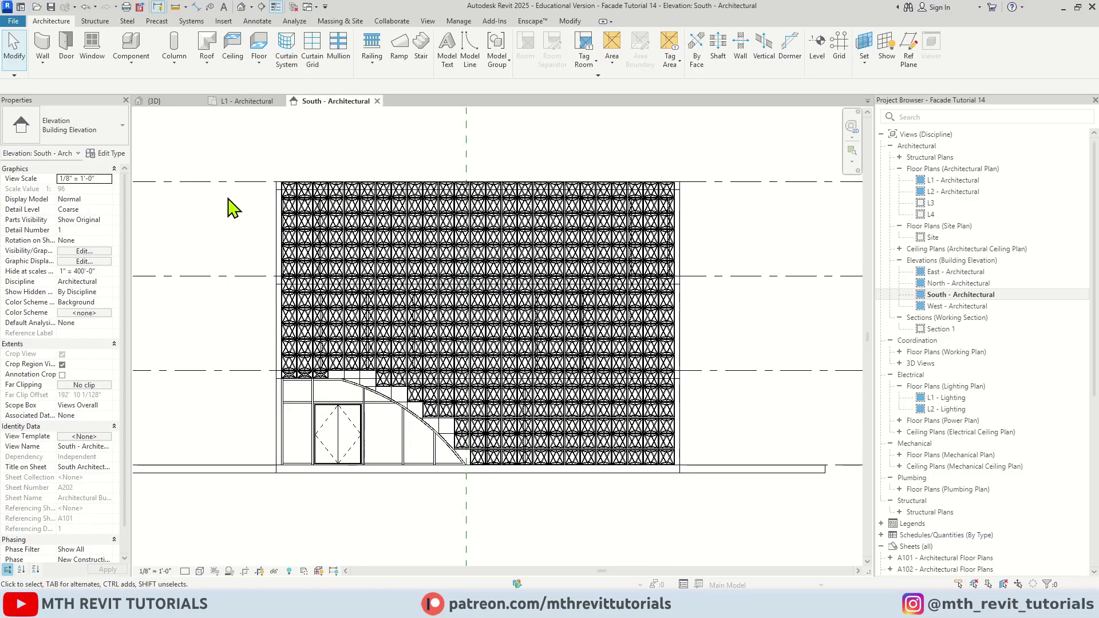
right_click(342, 186)
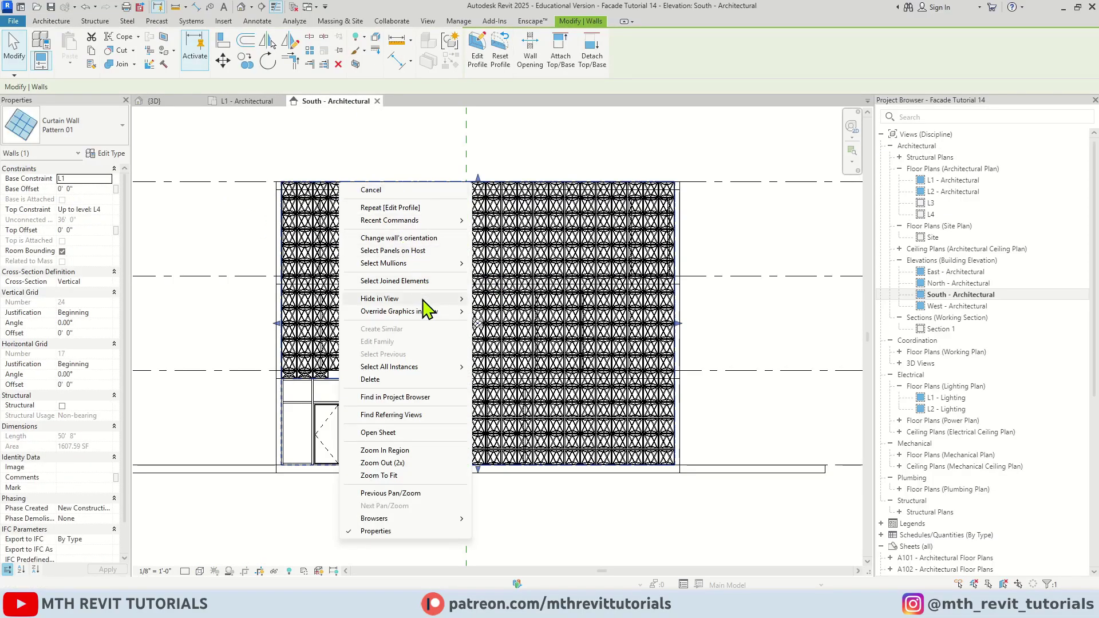
mouse_move(422, 299)
click(490, 302)
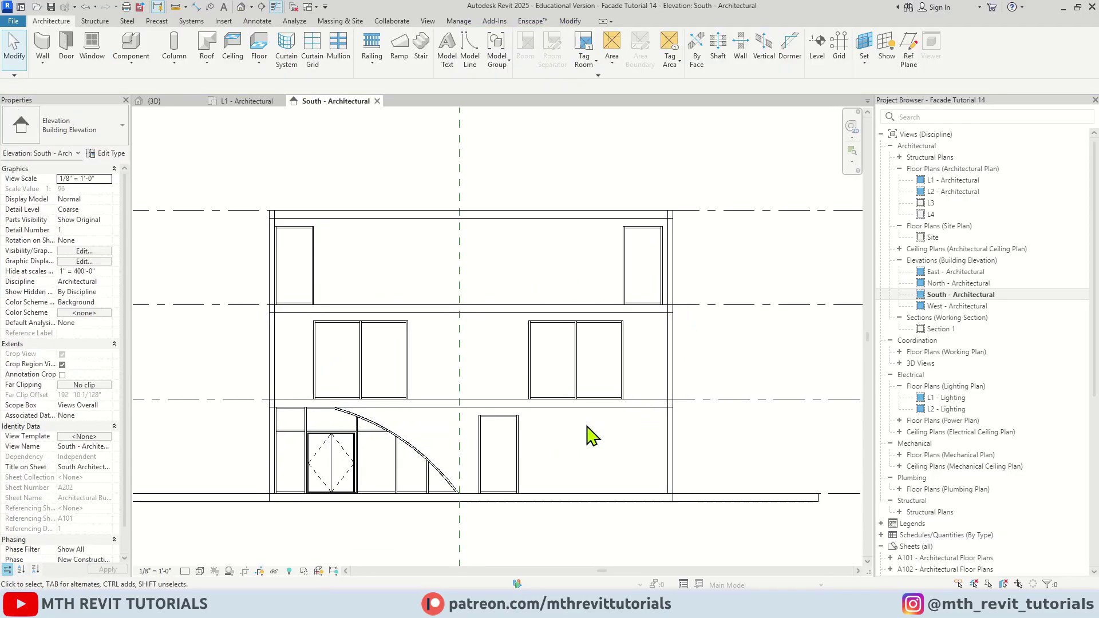
middle_drag(592, 436, 634, 424)
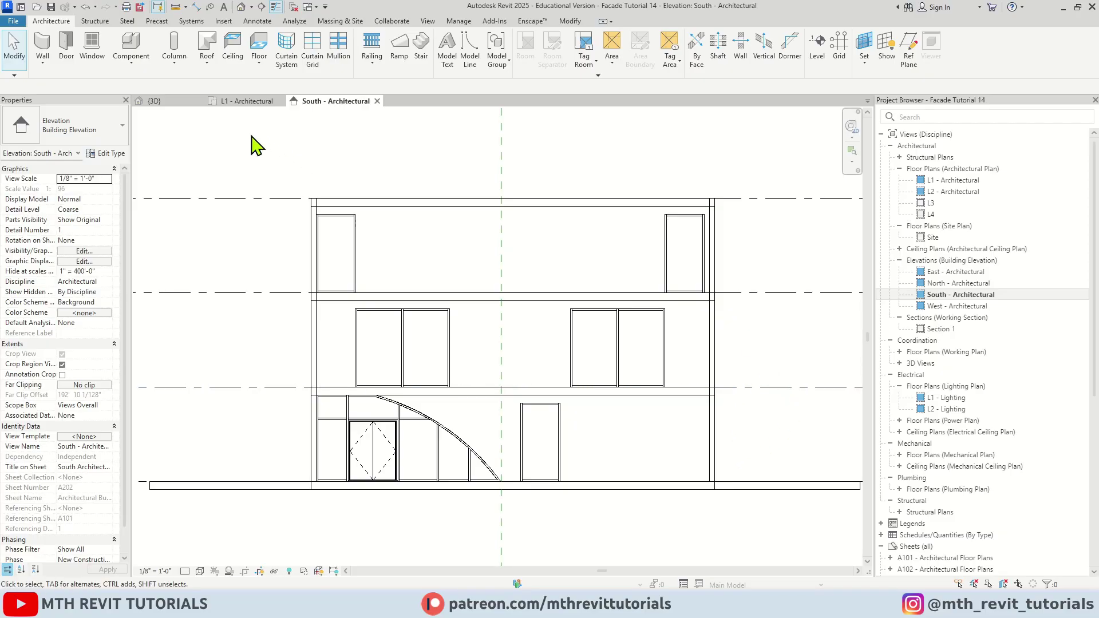
- Create in-place family Generic Models 1 in the Generic Models category, cancelling the extrusion work-plane prompt
click(145, 66)
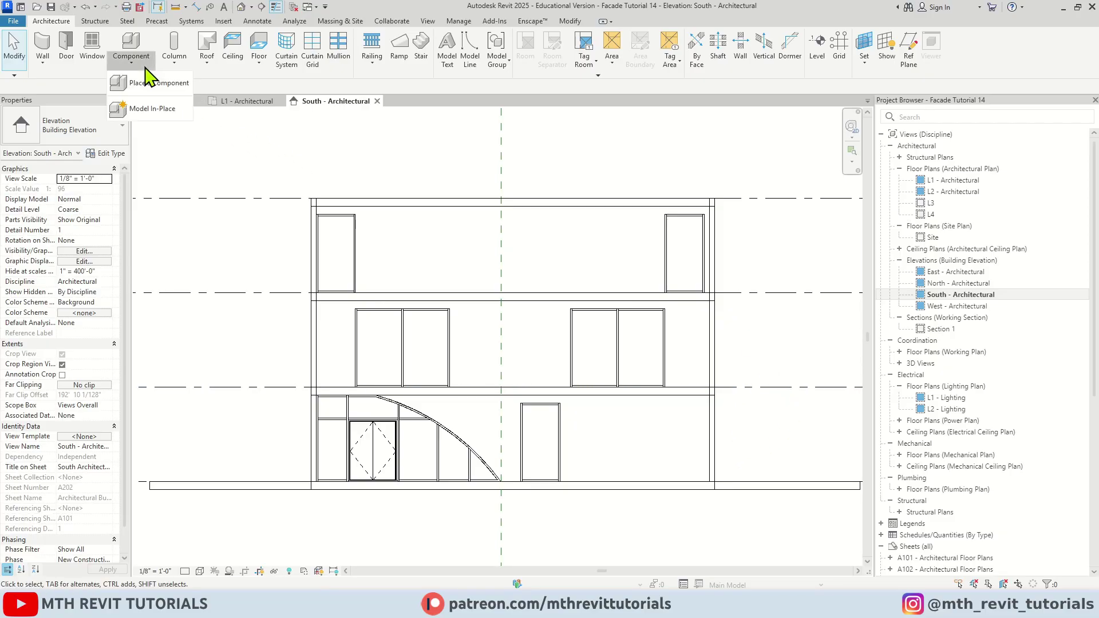
click(152, 109)
click(487, 292)
key(g)
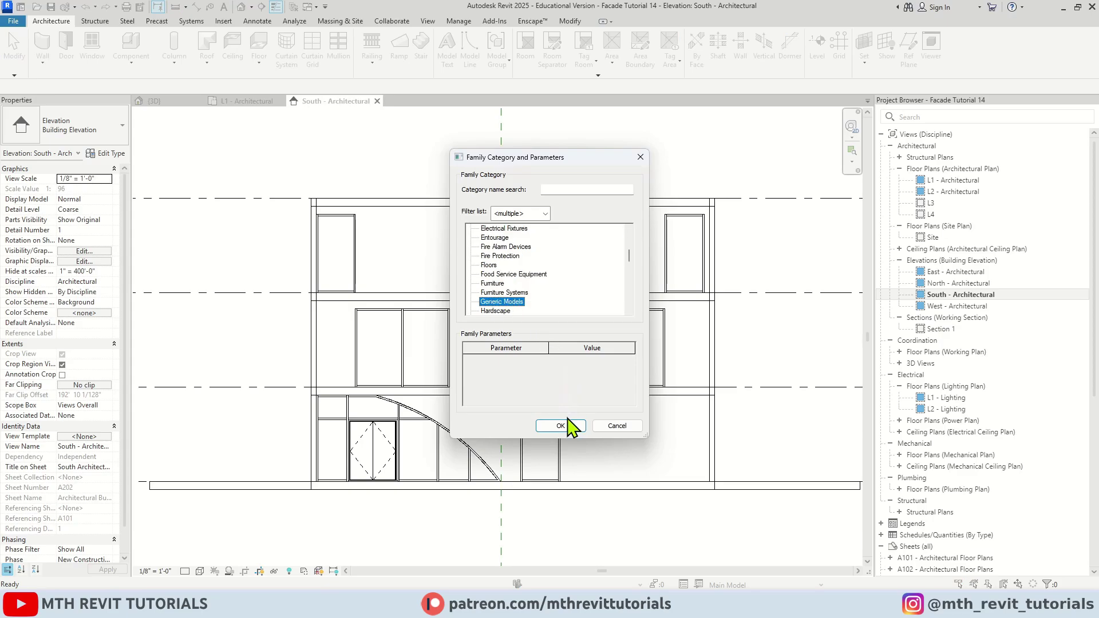
click(572, 434)
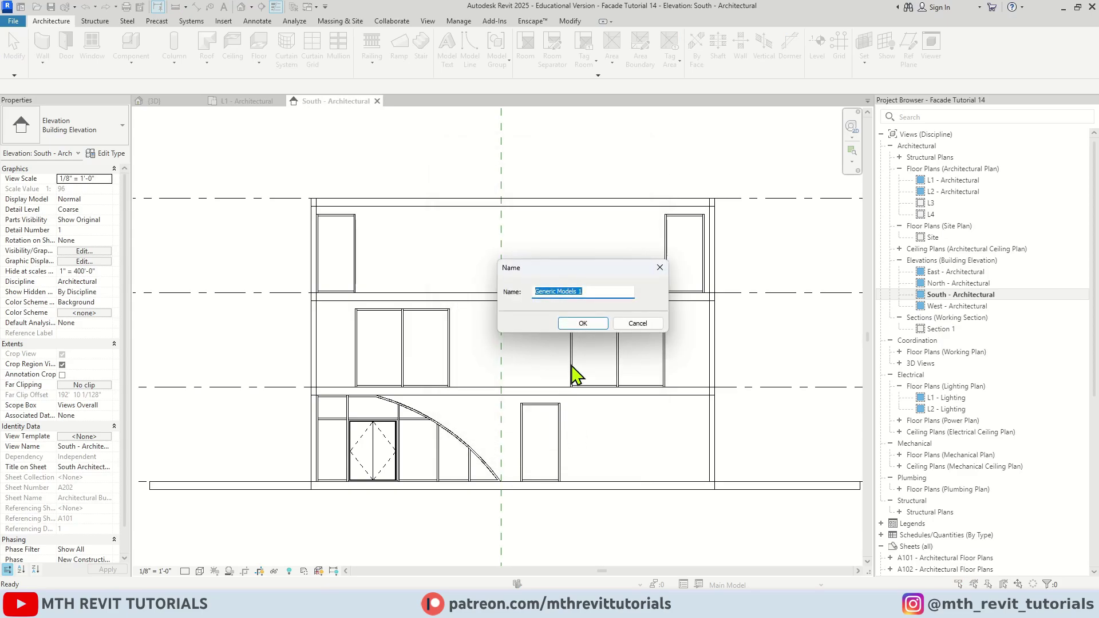
click(582, 325)
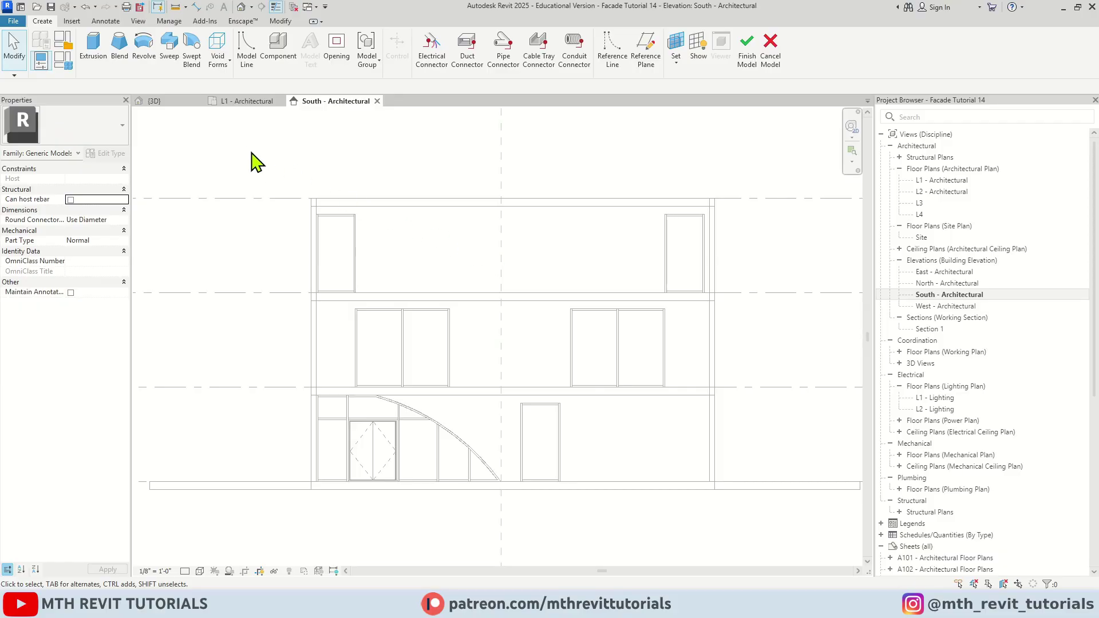
click(103, 63)
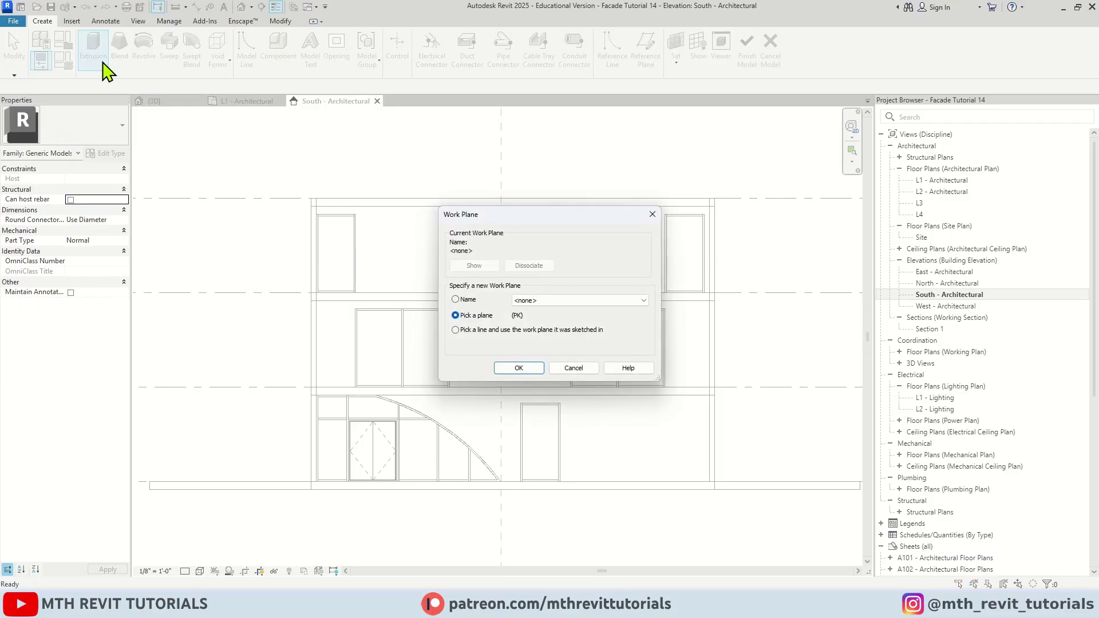
click(576, 369)
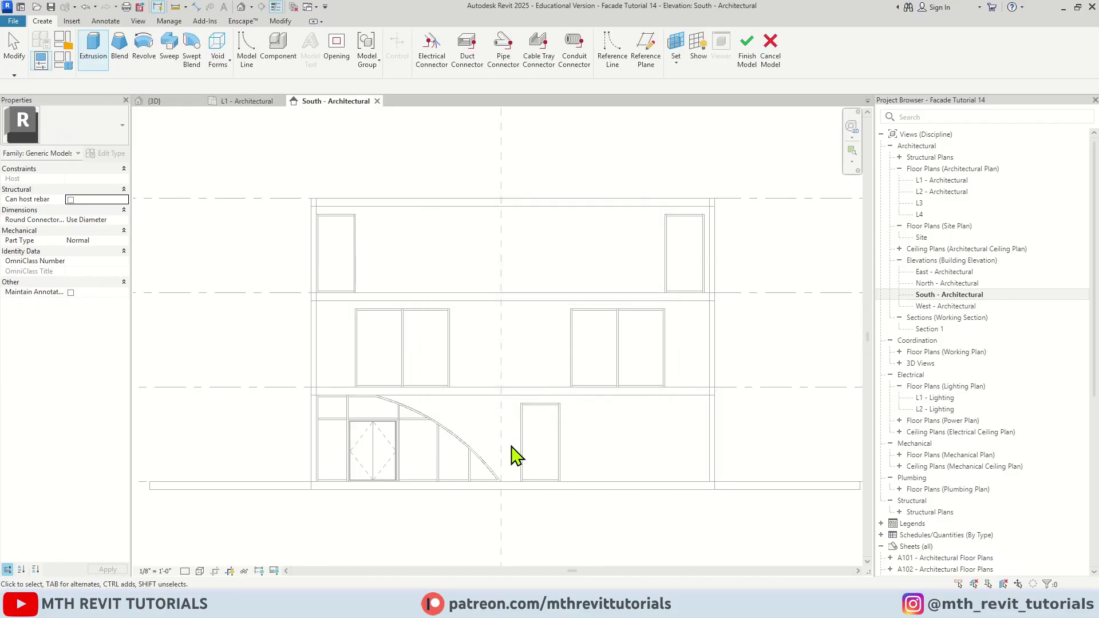
- Draw a reference plane just outside the front wall in the L1 floor plan
click(255, 102)
scroll(584, 369, down, 2)
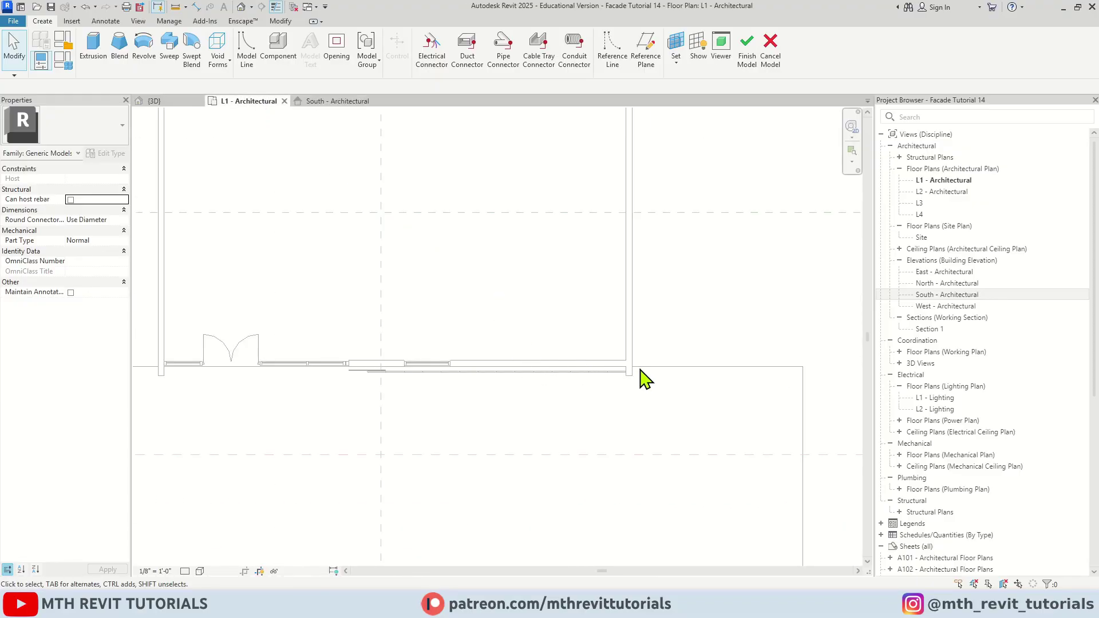
scroll(645, 377, down, 2)
scroll(530, 375, up, 2)
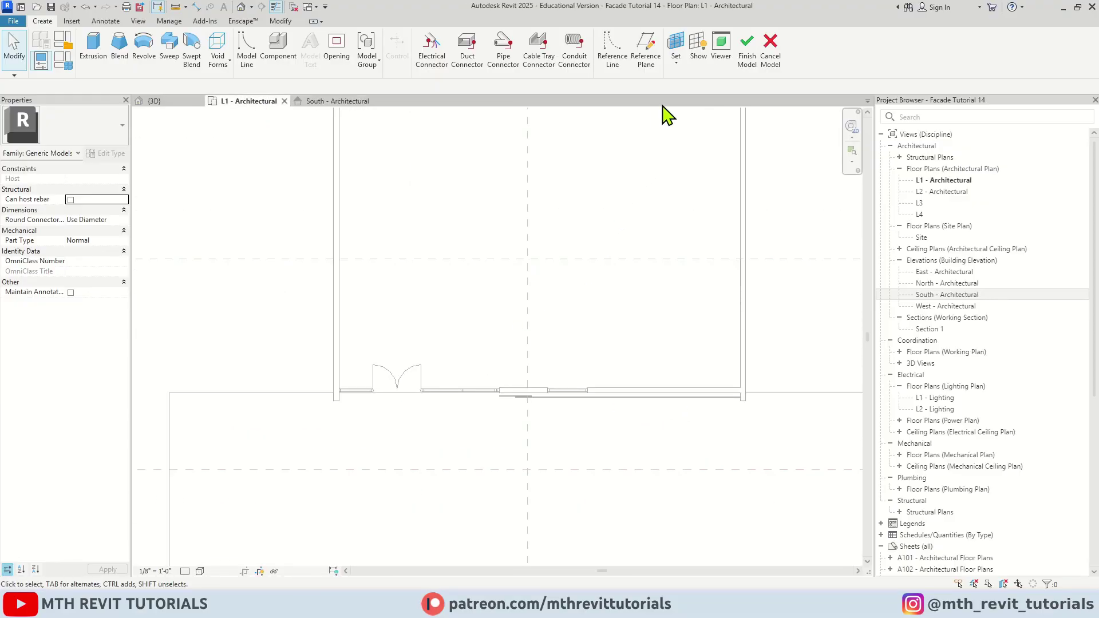
click(646, 48)
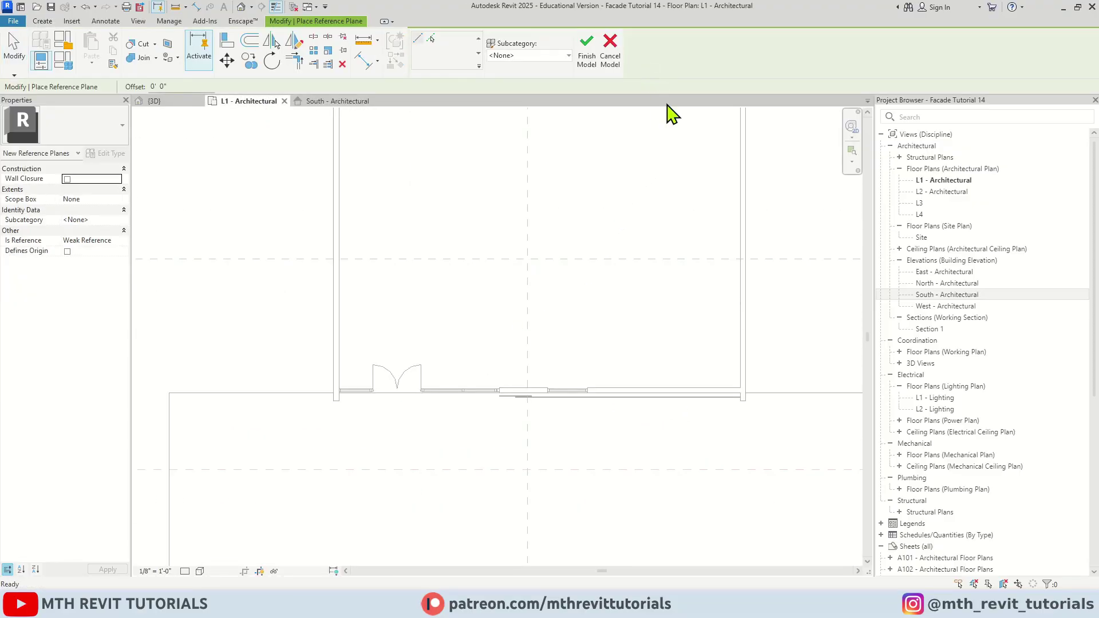
click(749, 401)
scroll(309, 404, up, 3)
click(311, 395)
key(Escape)
key(Escape)
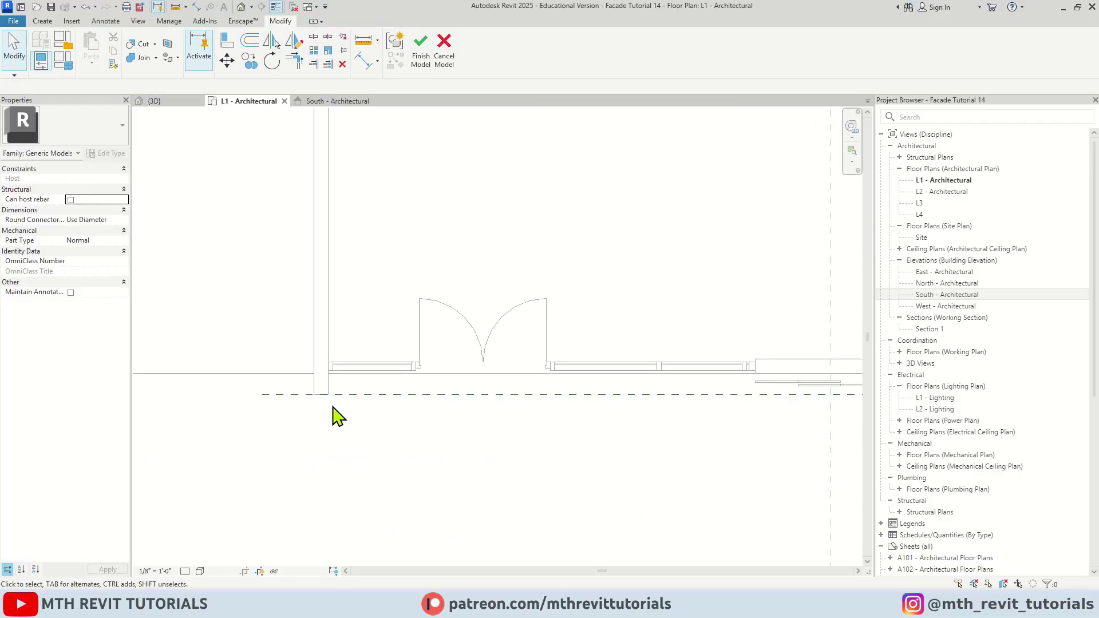
- Name the reference plane 01 and return to the South elevation
click(289, 395)
click(285, 388)
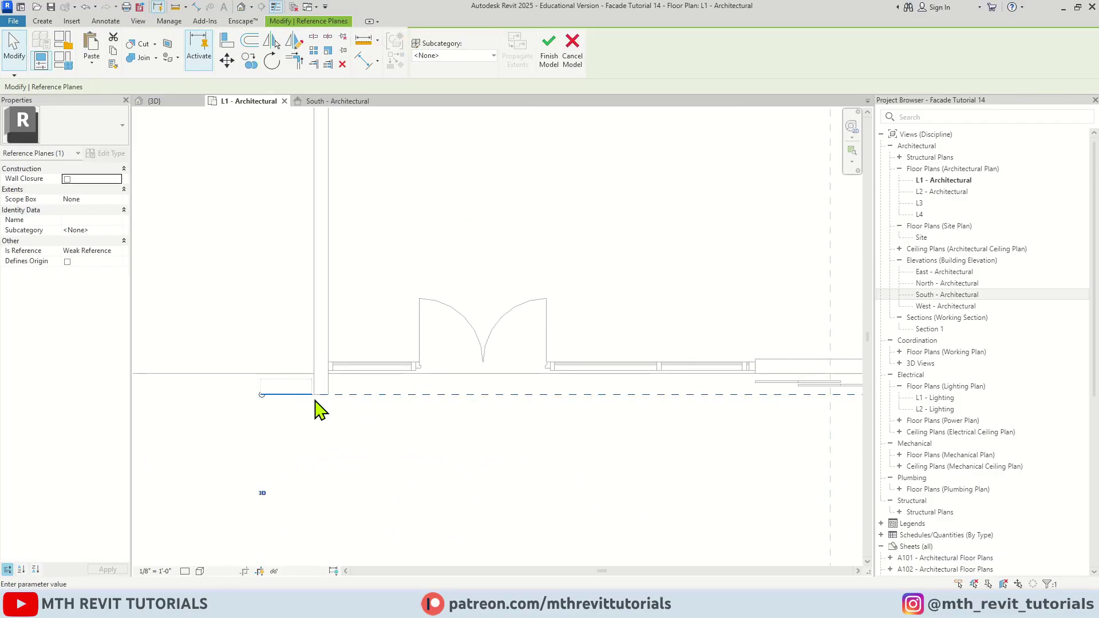
text(01)
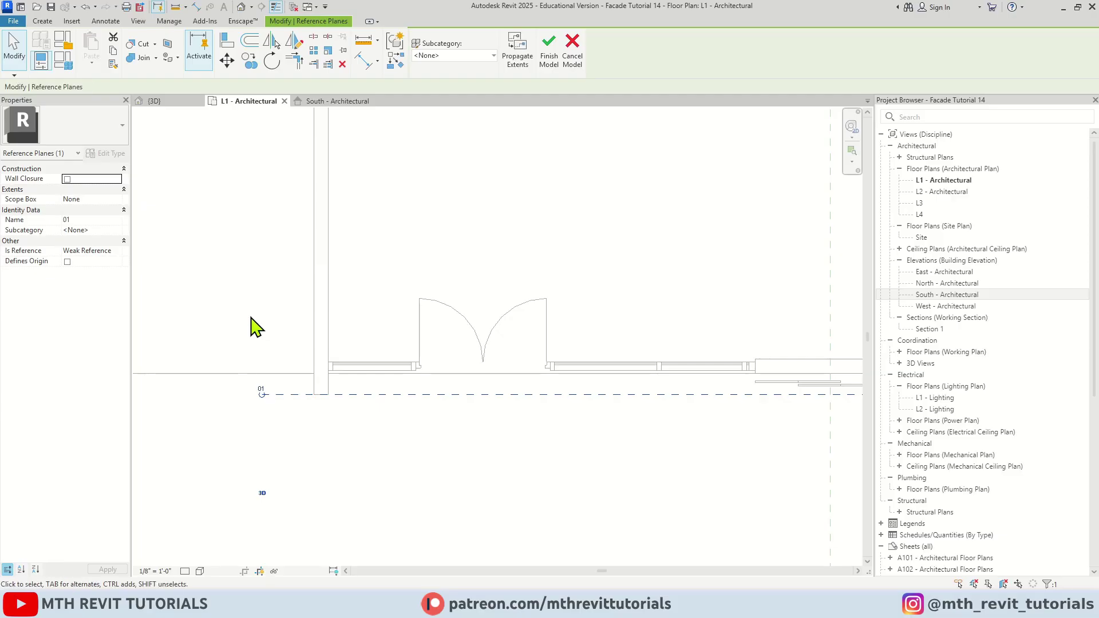
click(252, 327)
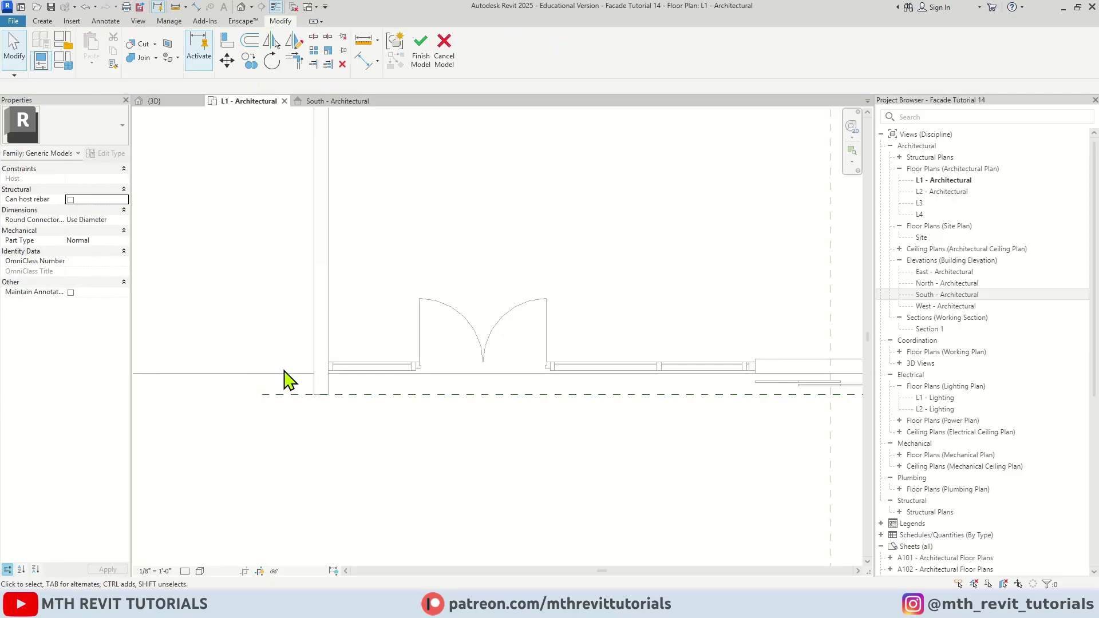
click(332, 103)
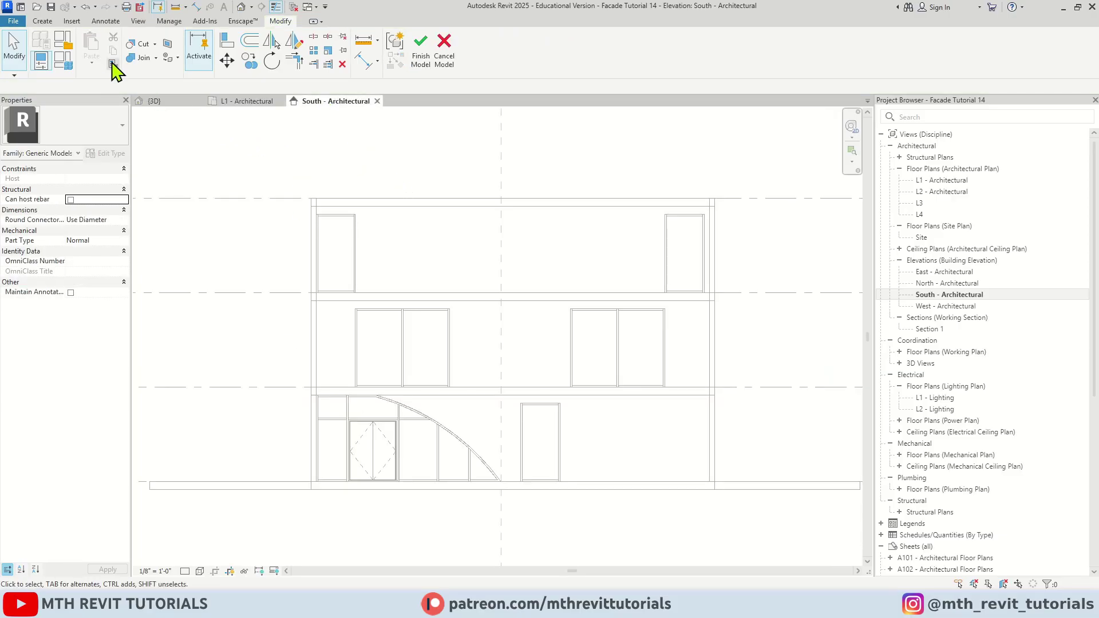
- Start a solid extrusion on the Reference Plane : 01 work plane
click(46, 22)
click(93, 49)
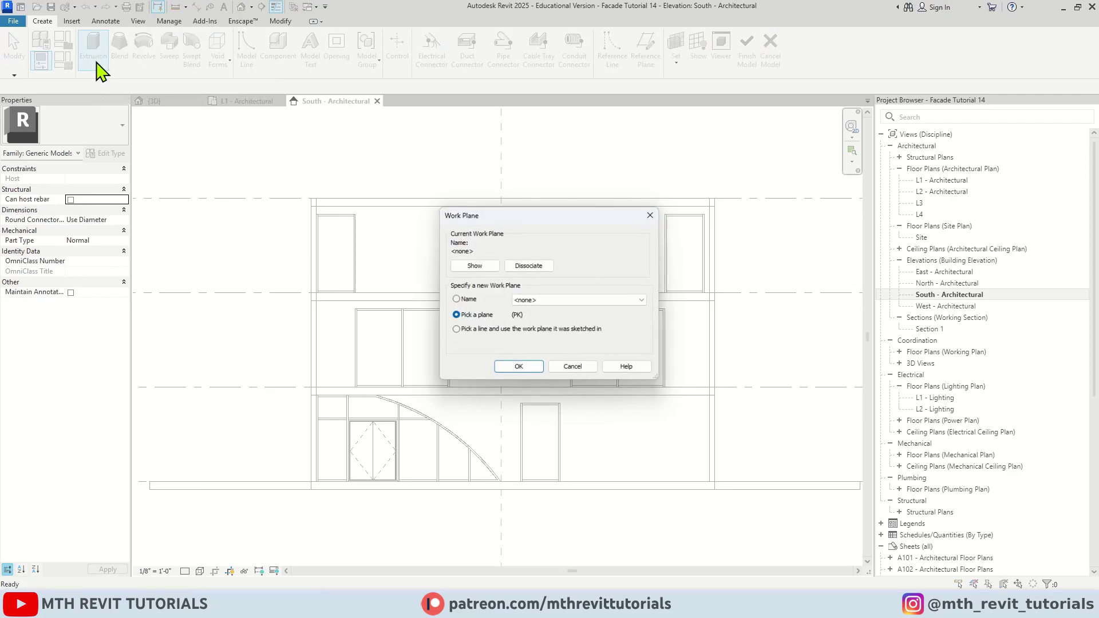
click(577, 304)
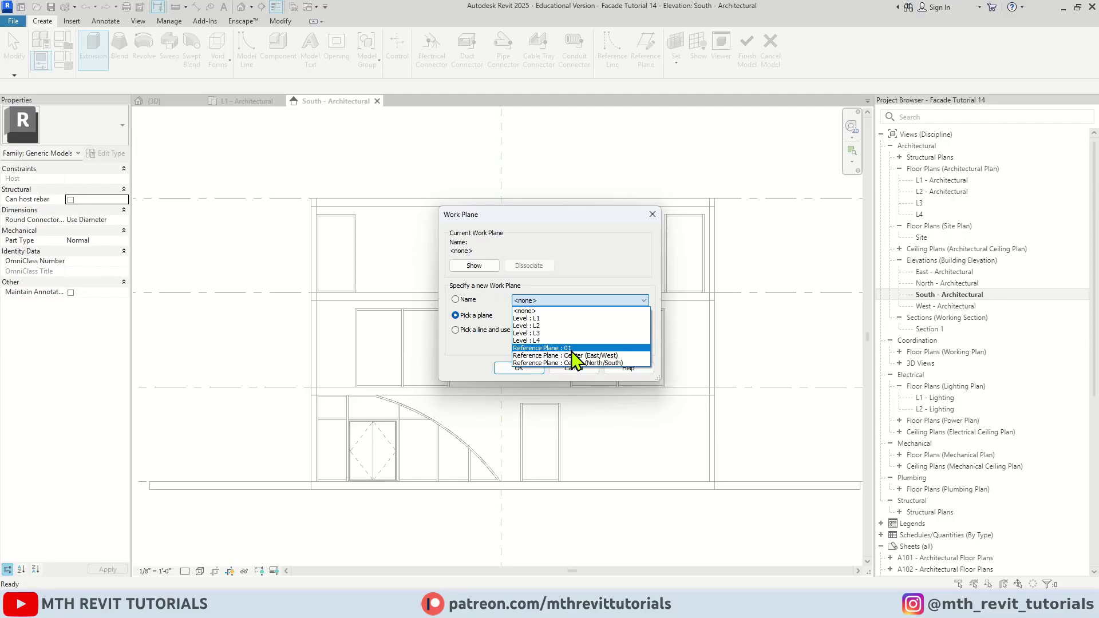
click(573, 349)
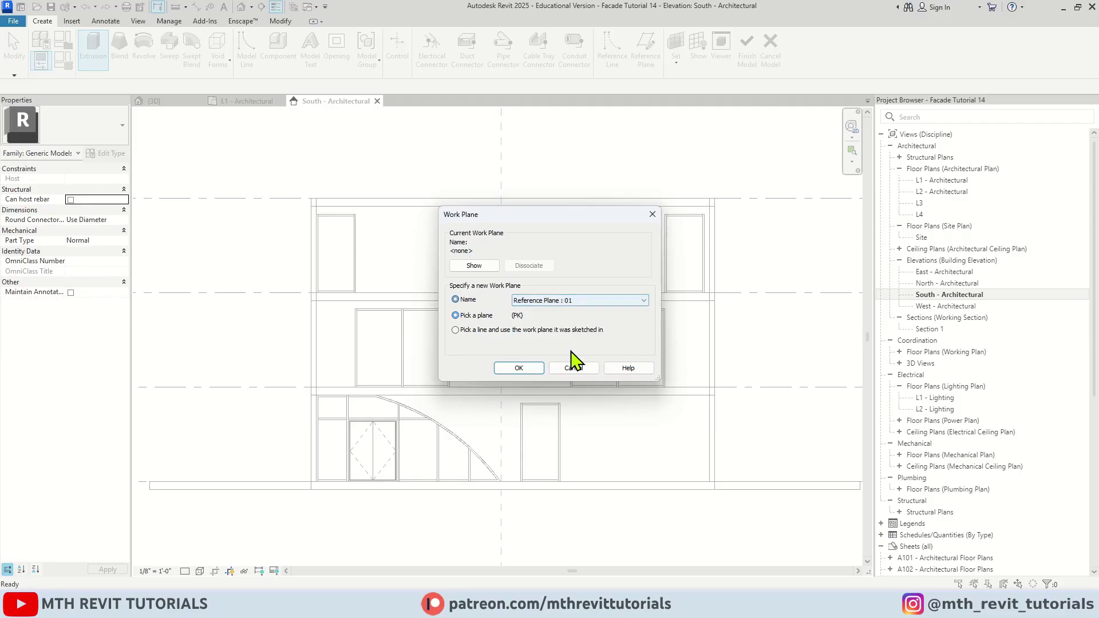
click(530, 370)
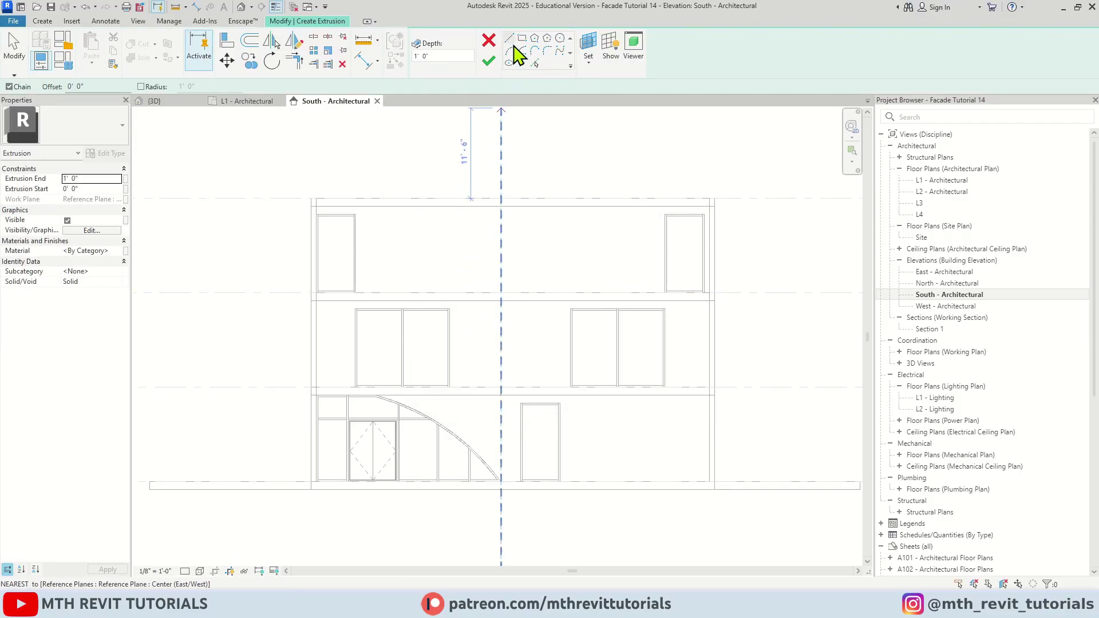
- Sketch a rectangle over the whole south facade and finish the 2'-deep extrusion
click(521, 38)
click(714, 199)
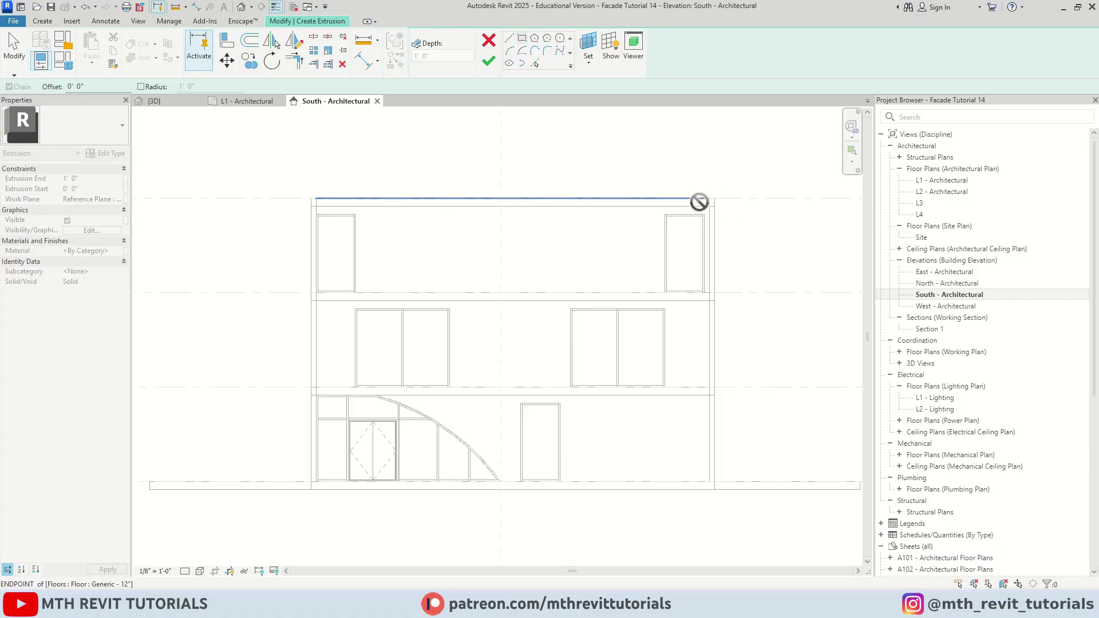
click(311, 488)
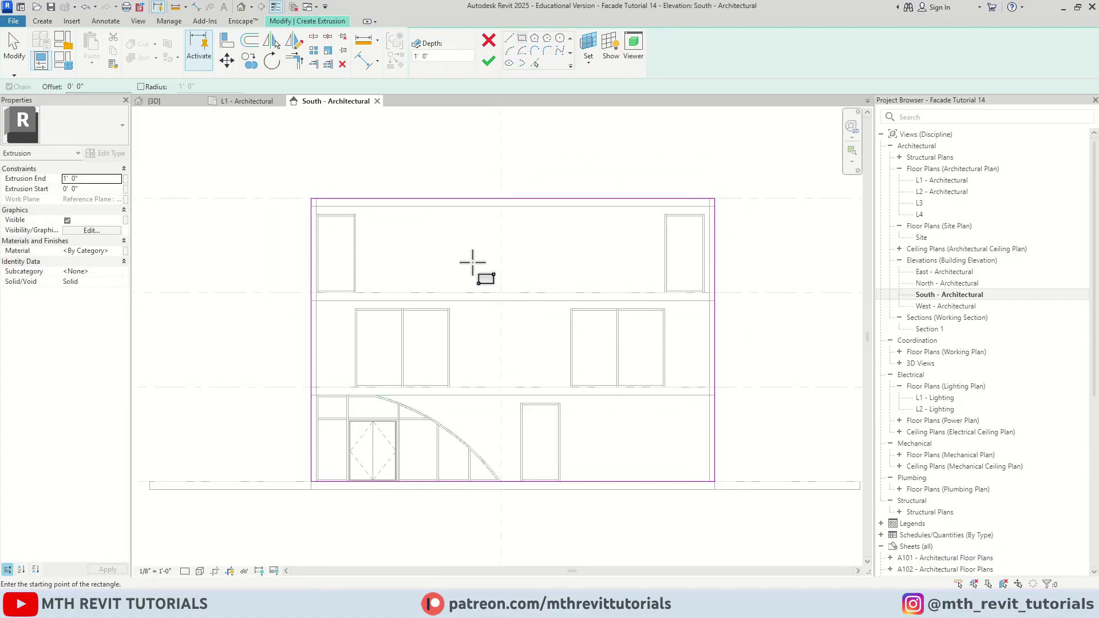
key(Escape)
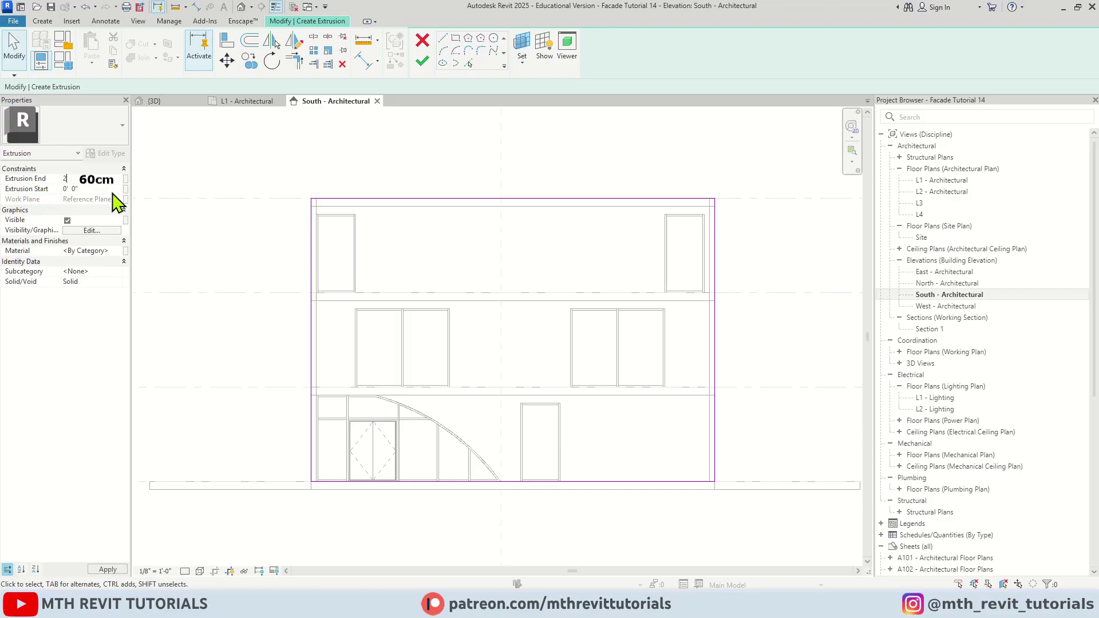
click(422, 60)
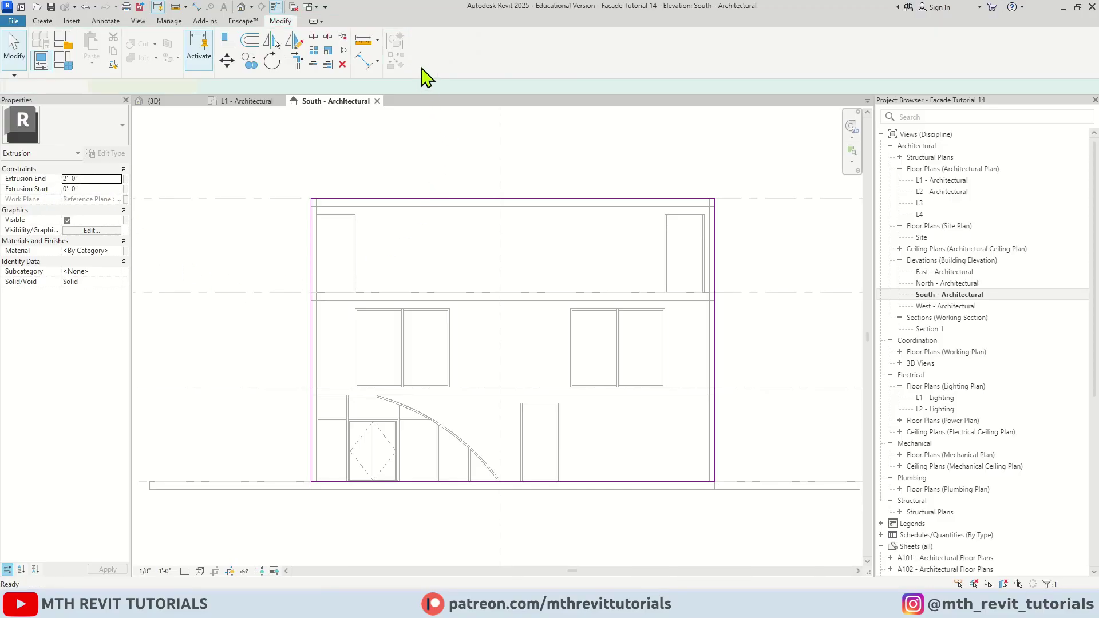
- Inspect the extrusion by orbiting in the 3D view, then return to the South elevation
click(157, 101)
scroll(485, 367, down, 1)
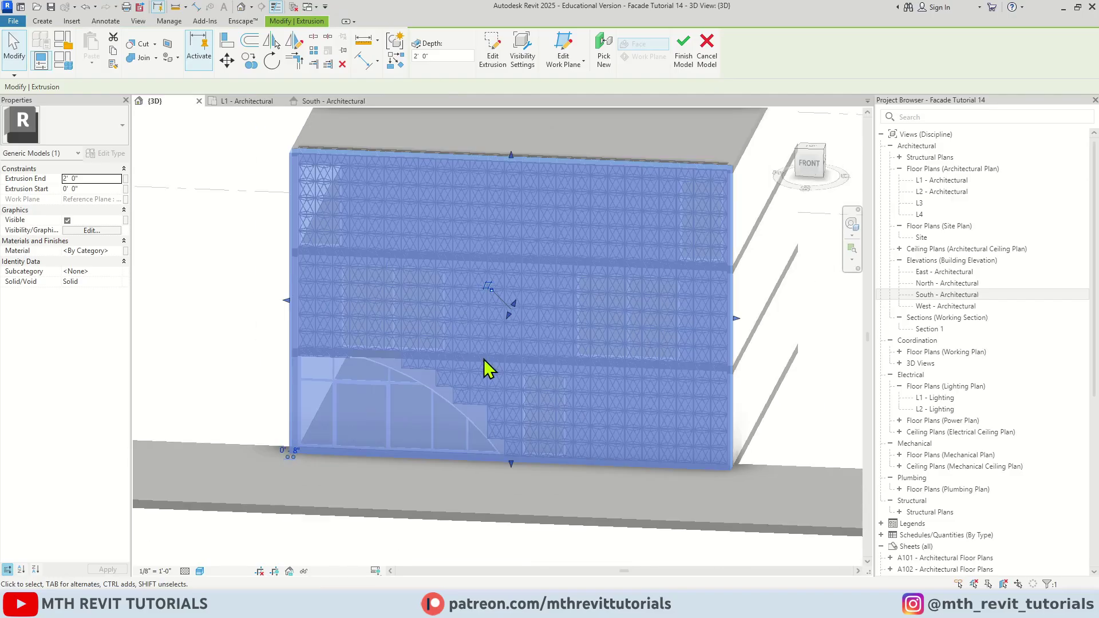
key(Escape)
shift+middle_drag(486, 368, 809, 385)
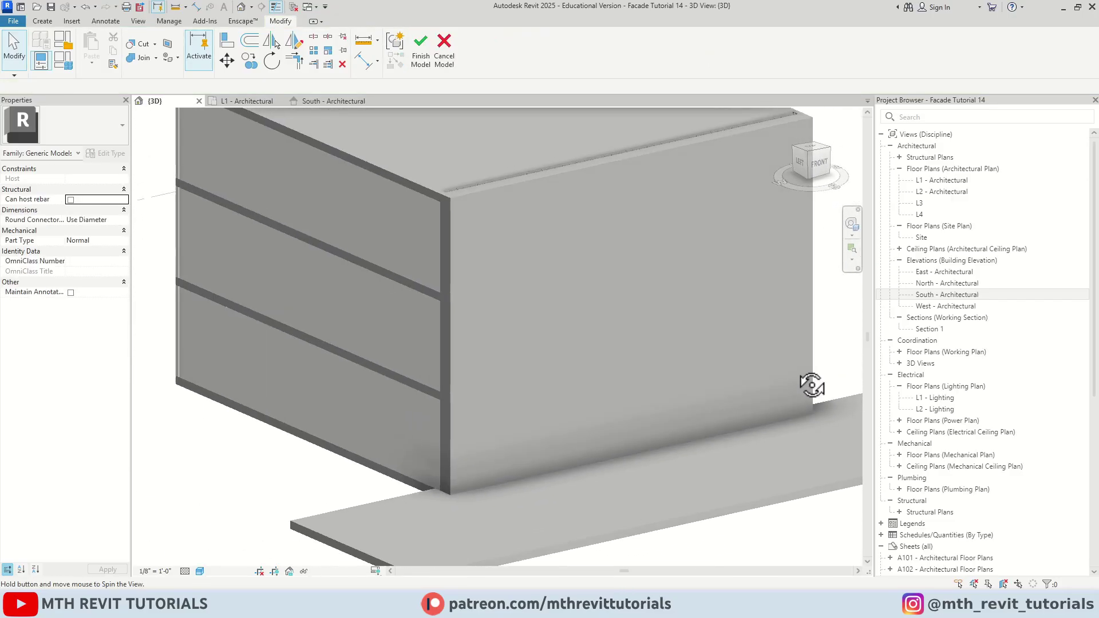
scroll(520, 348, down, 2)
scroll(633, 319, up, 2)
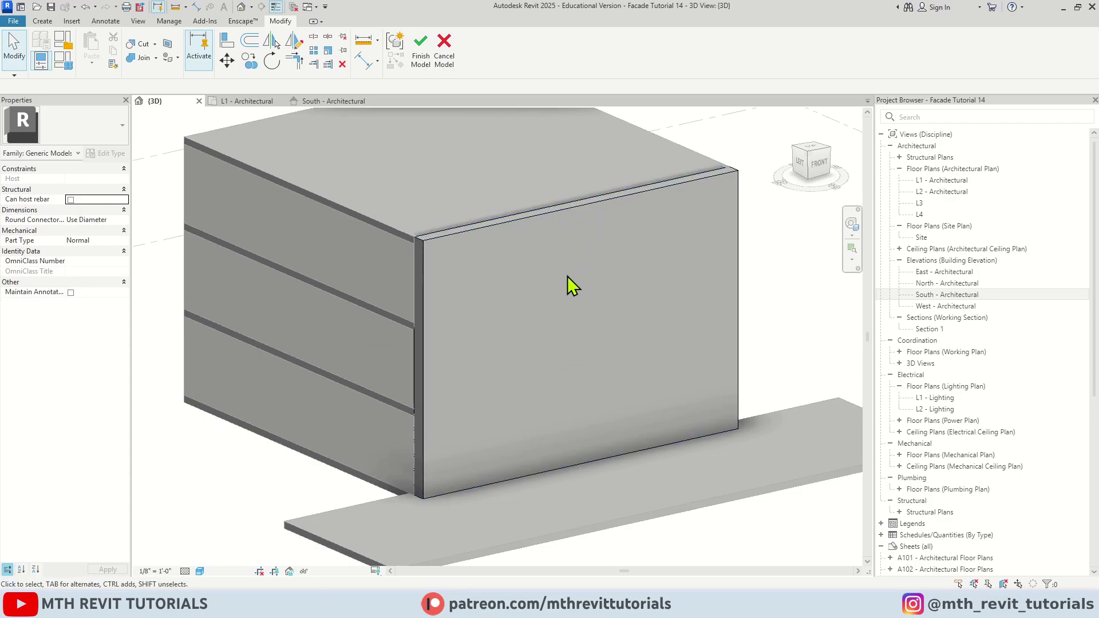
shift+middle_drag(567, 275, 423, 163)
click(341, 105)
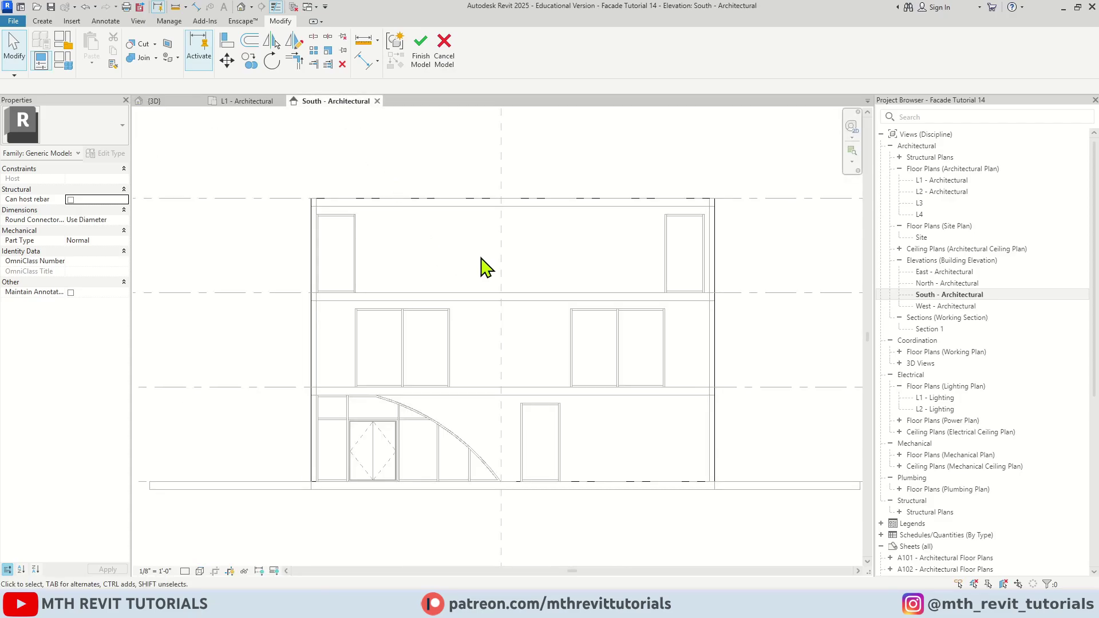
- Start a void blend on the Reference Plane : 01 work plane
middle_drag(483, 265, 463, 303)
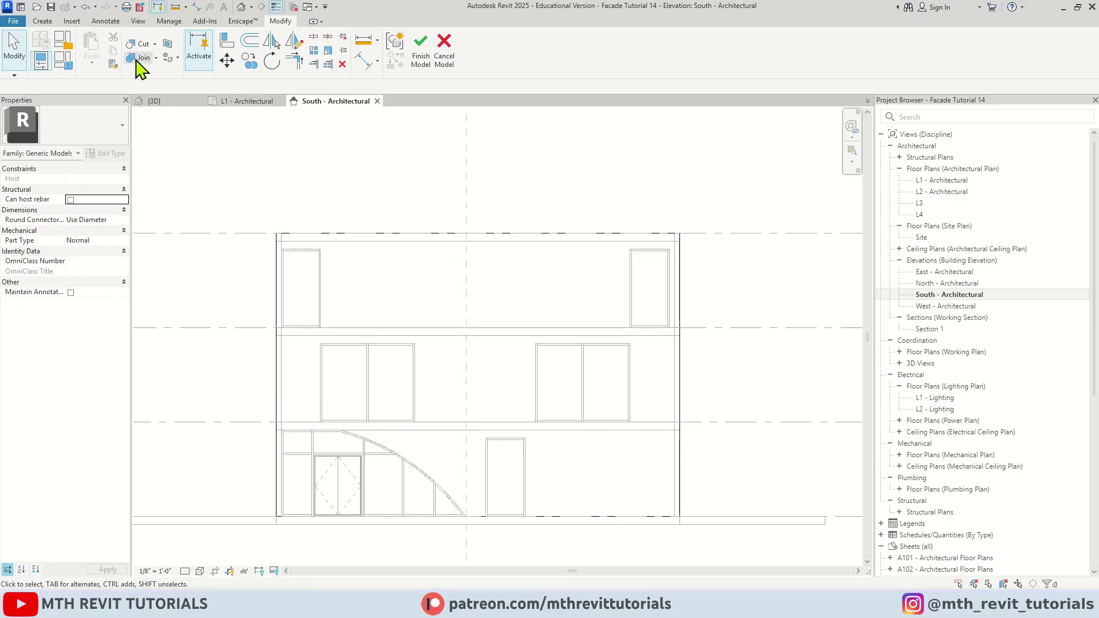
click(44, 22)
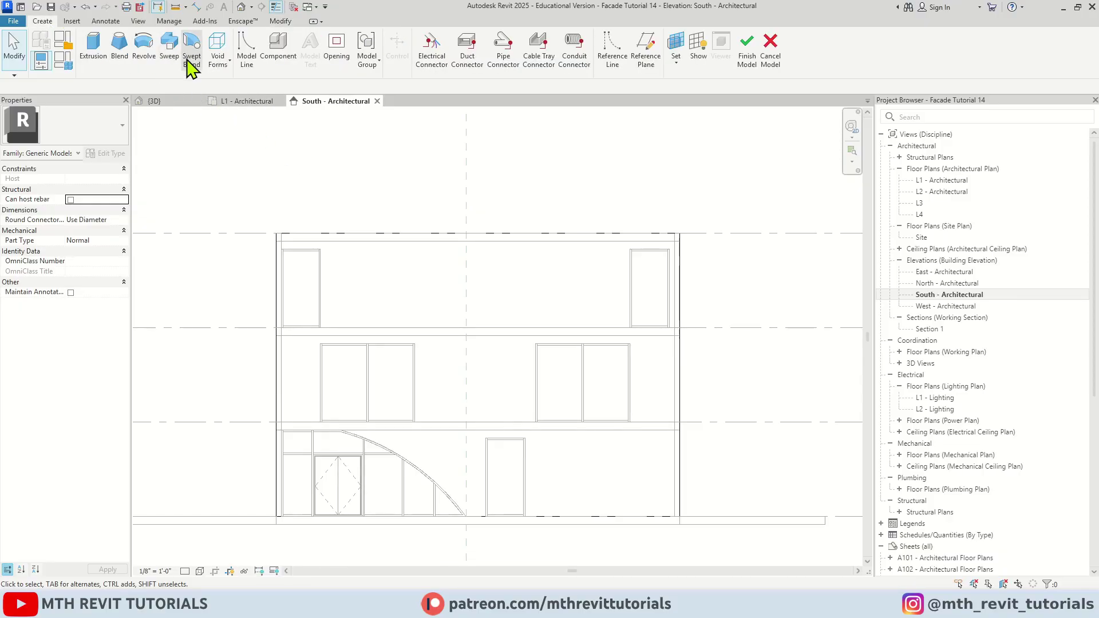
click(218, 63)
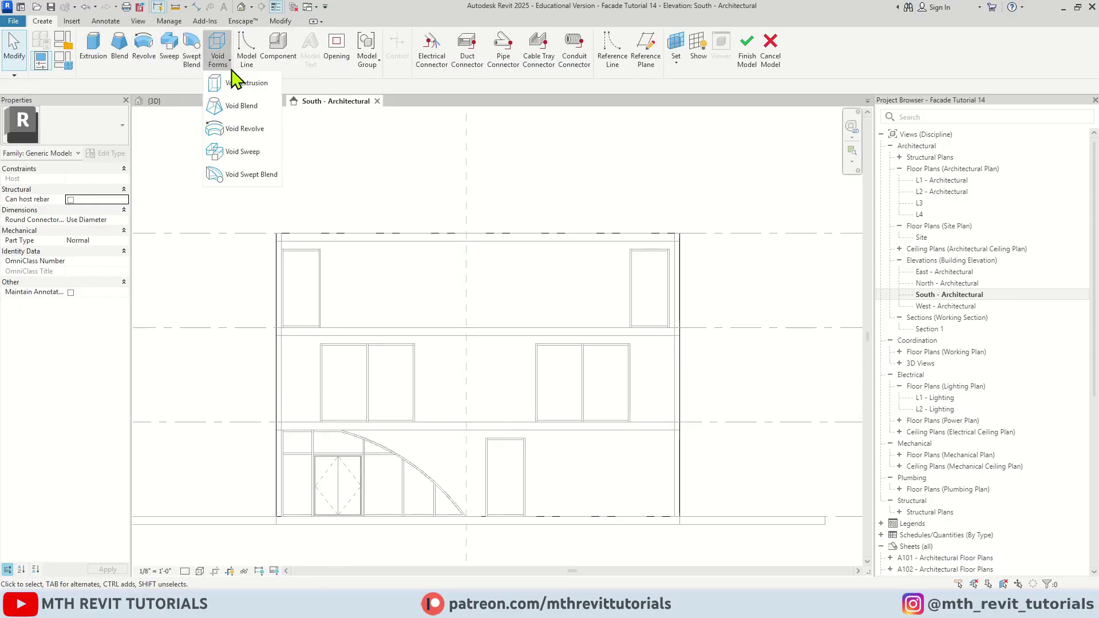
click(266, 114)
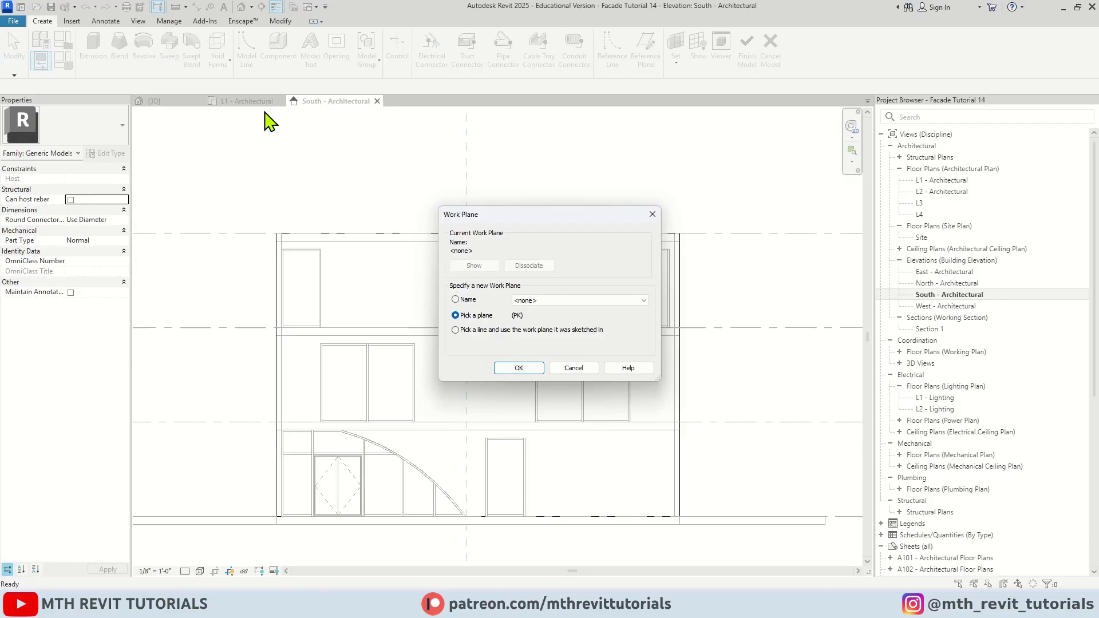
click(582, 301)
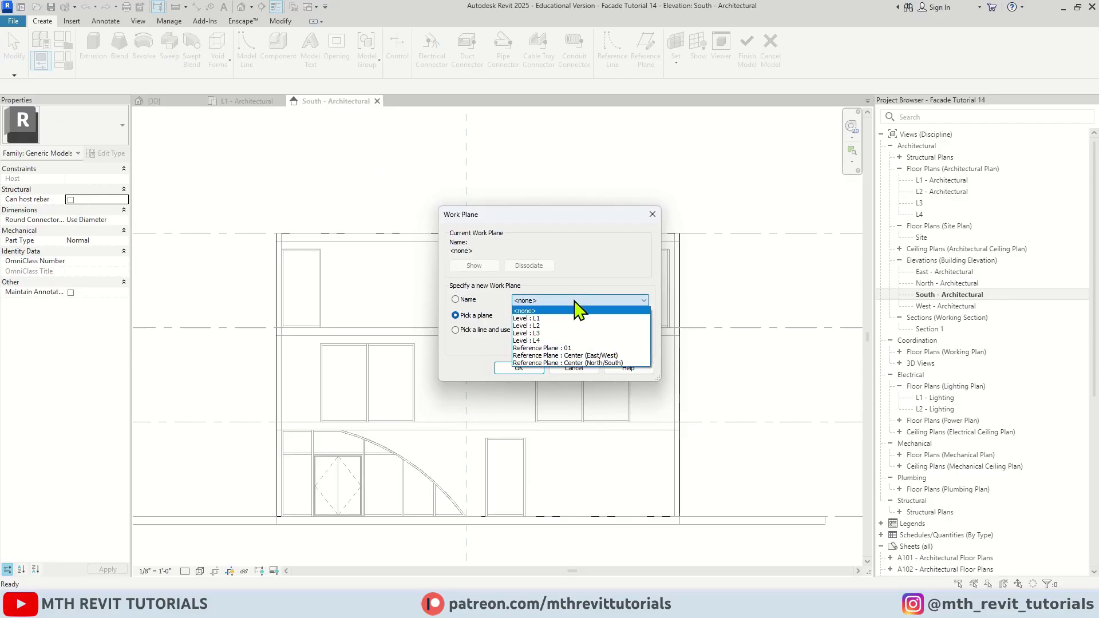
click(578, 349)
click(530, 366)
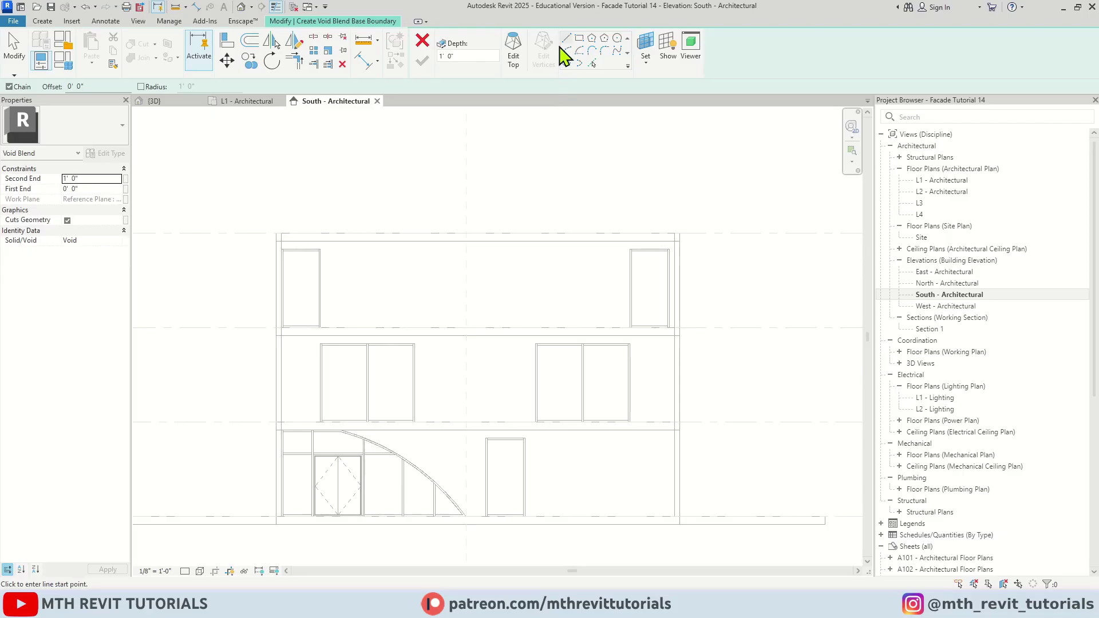
- Draw the 15' top boundary line along the facade top and the left side down to the second floor
click(680, 233)
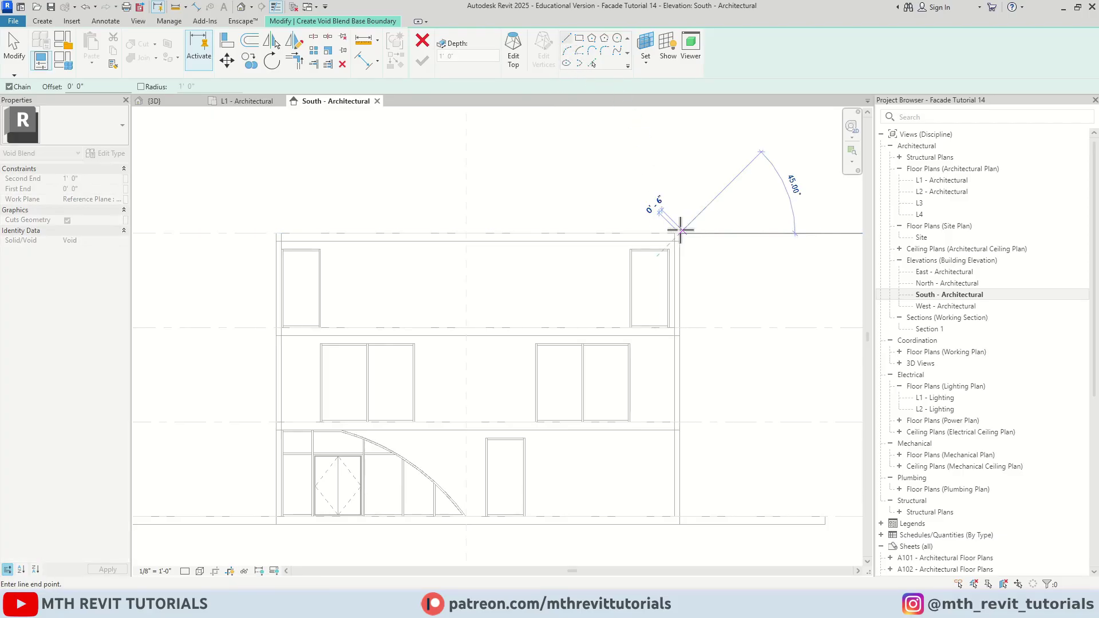
click(680, 233)
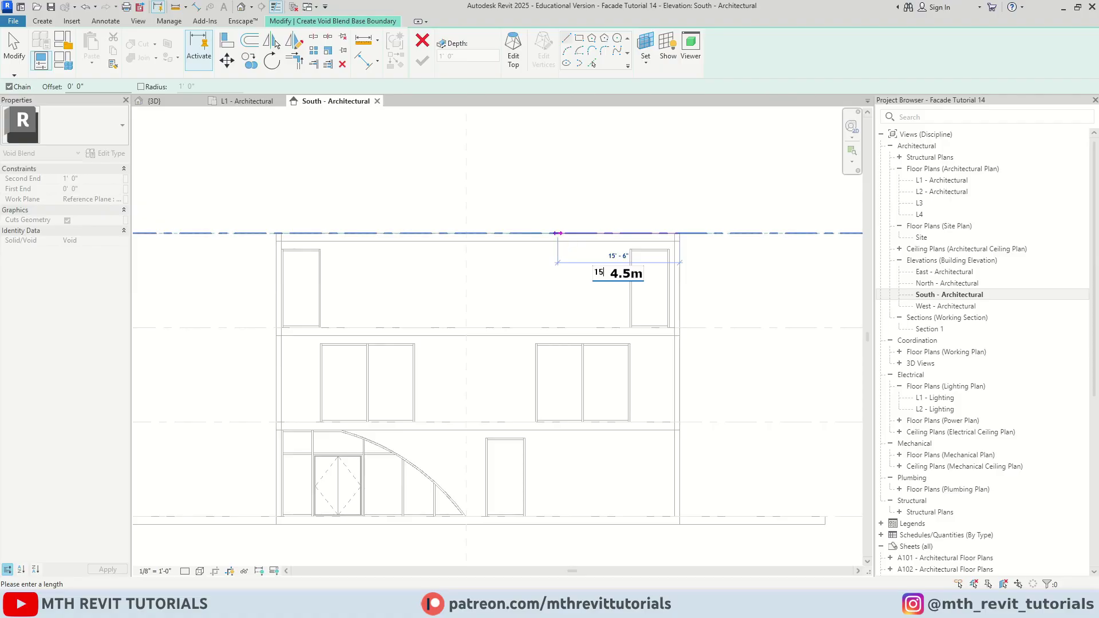
text(15')
key(Return)
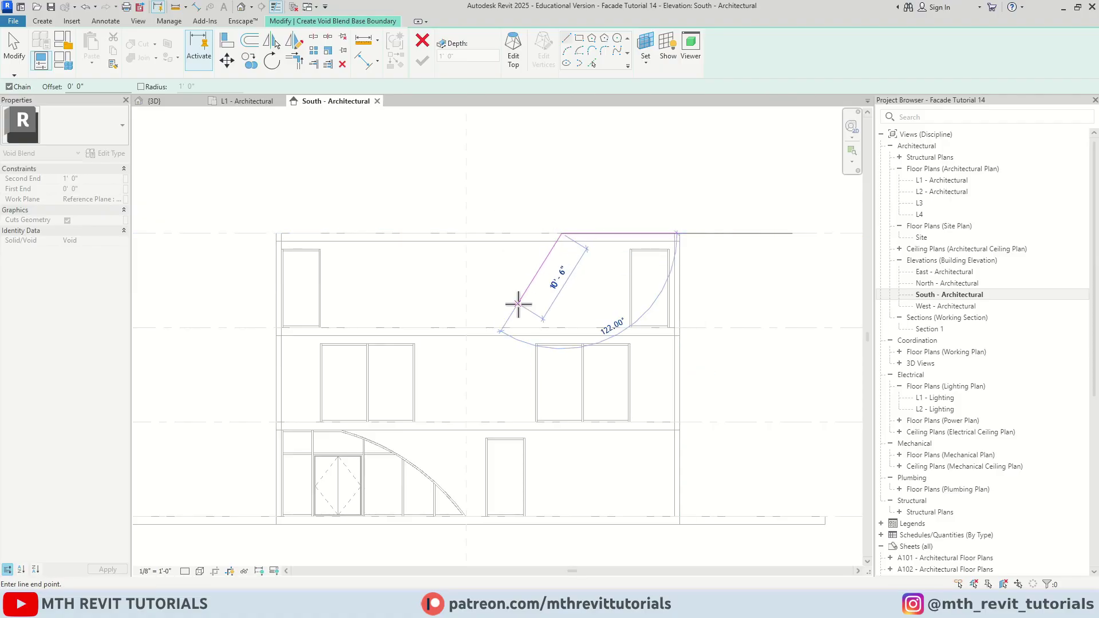
click(275, 233)
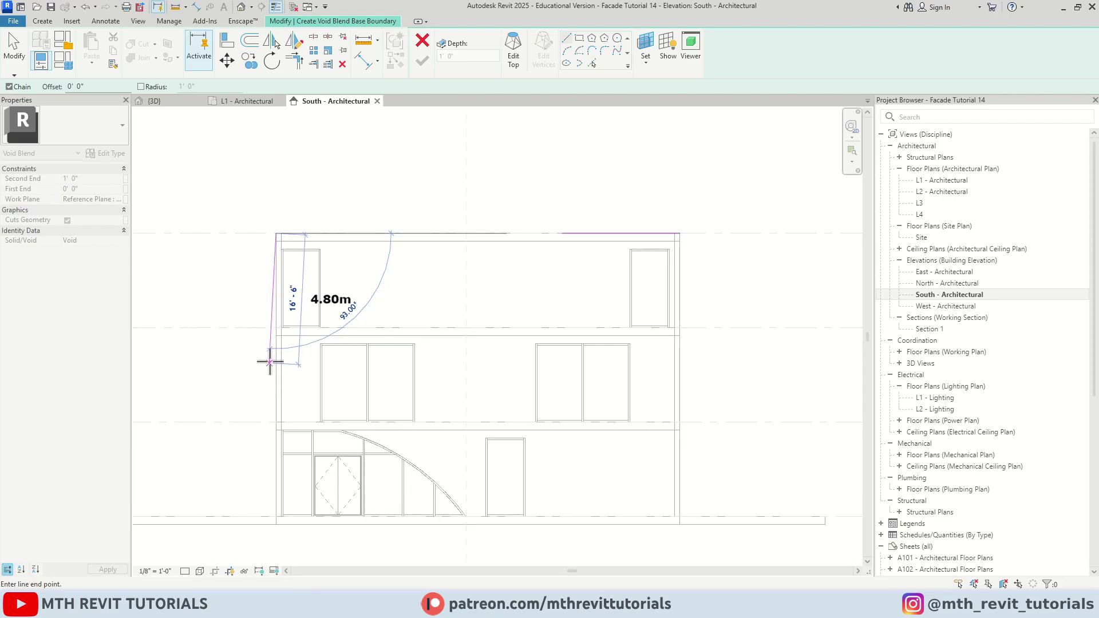
click(276, 359)
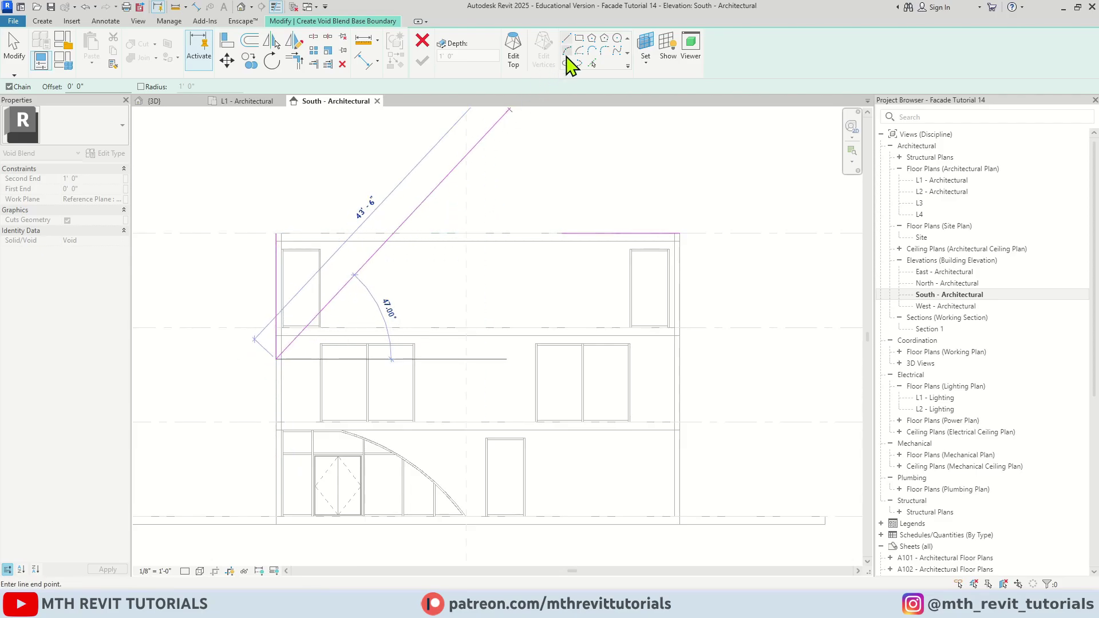
- Add a sweeping arc from the top edge as the boundary's curved lower edge
click(567, 51)
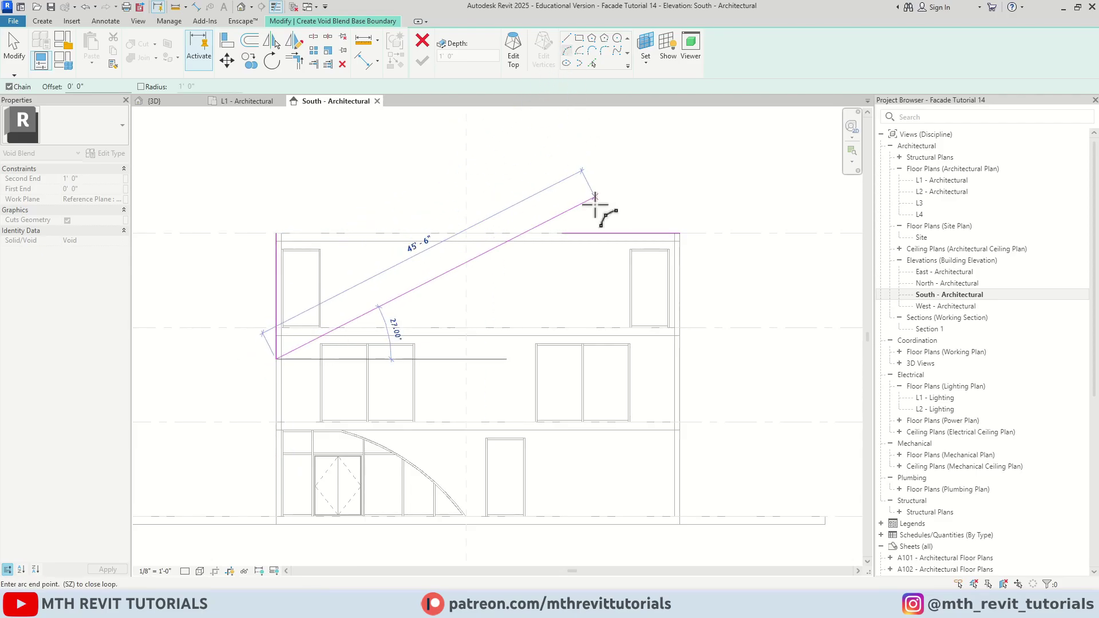
click(560, 233)
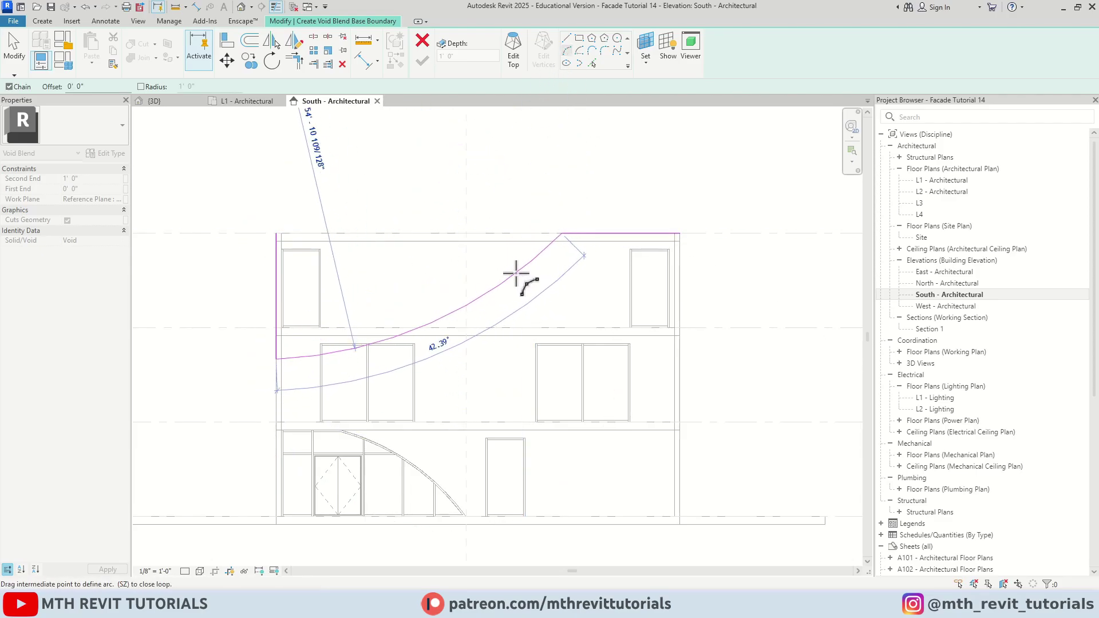
click(473, 301)
key(Escape)
key(Escape)
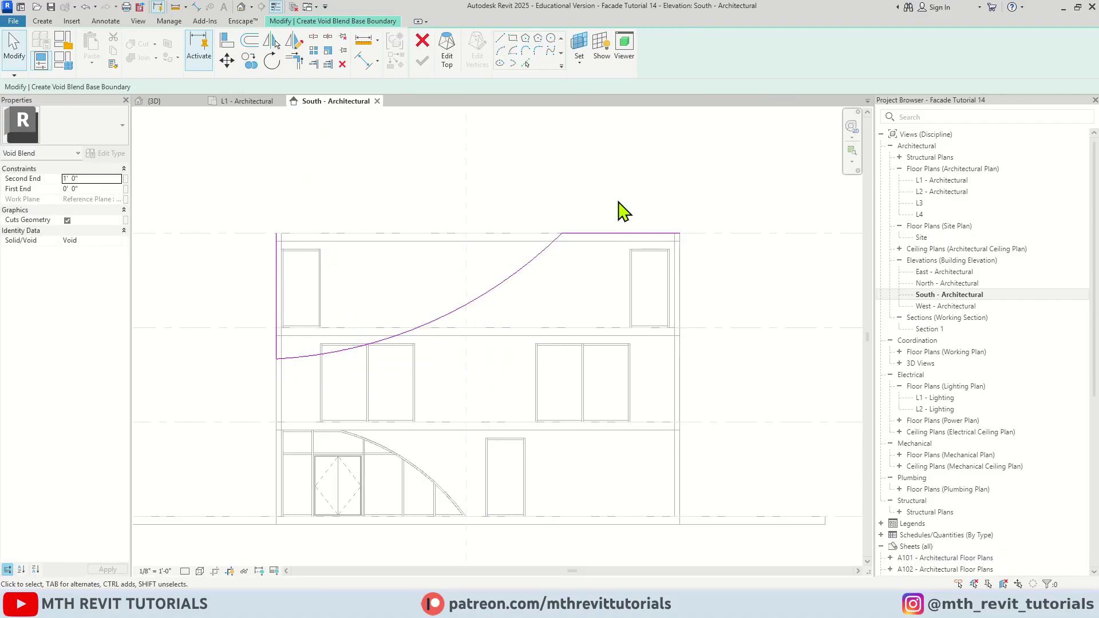
- Close the loop with lines rising above the roof, then select the sketch to verify it
click(498, 50)
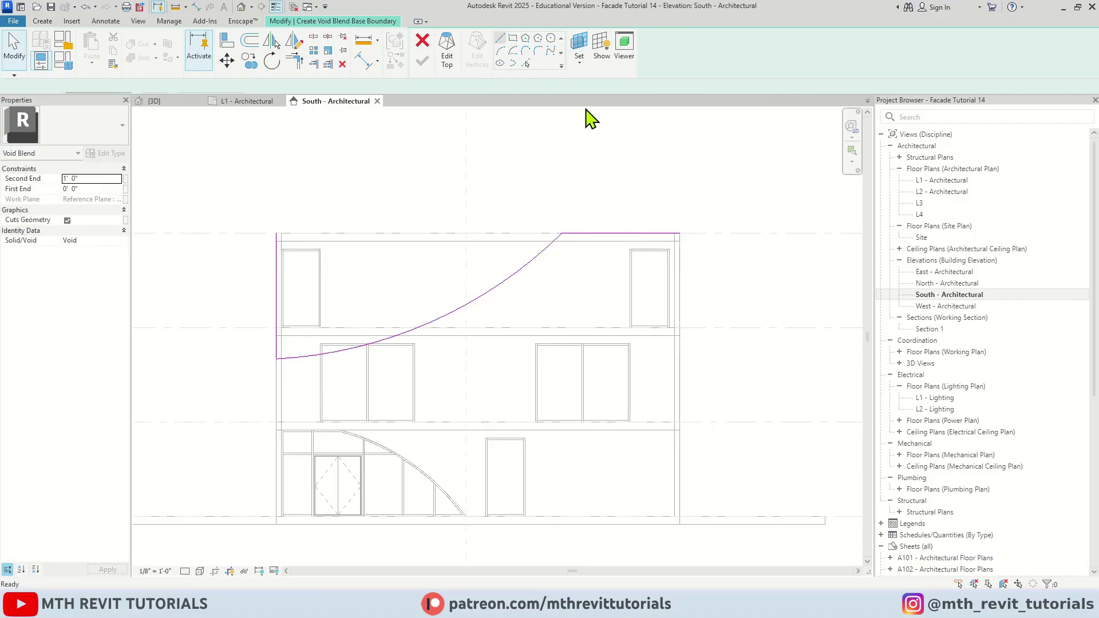
click(679, 233)
click(679, 155)
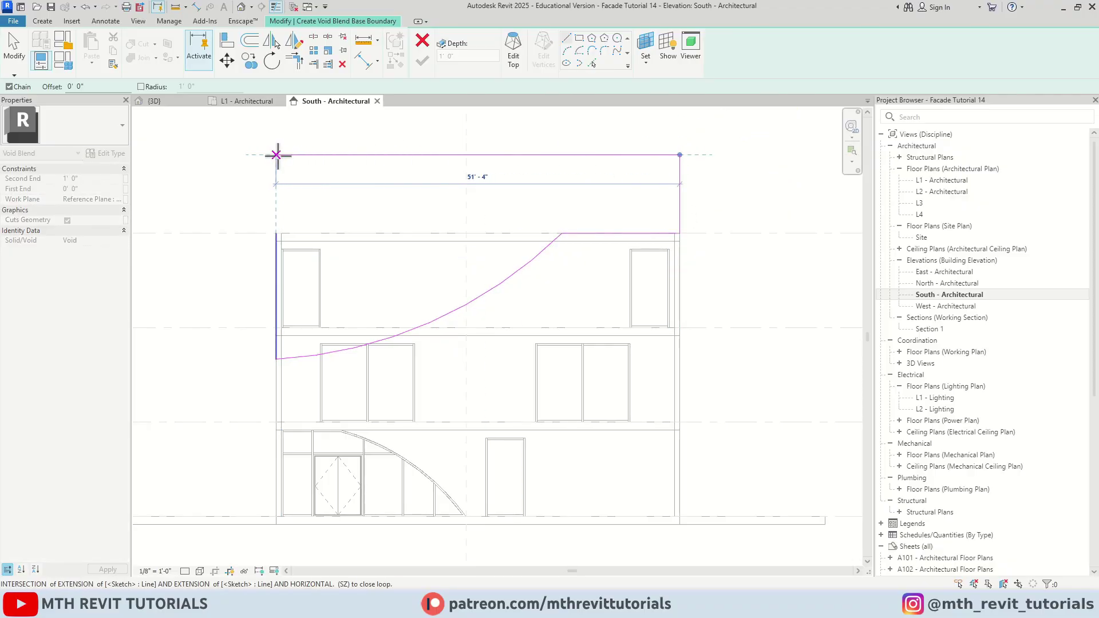
click(277, 155)
click(276, 234)
key(Escape)
key(Escape)
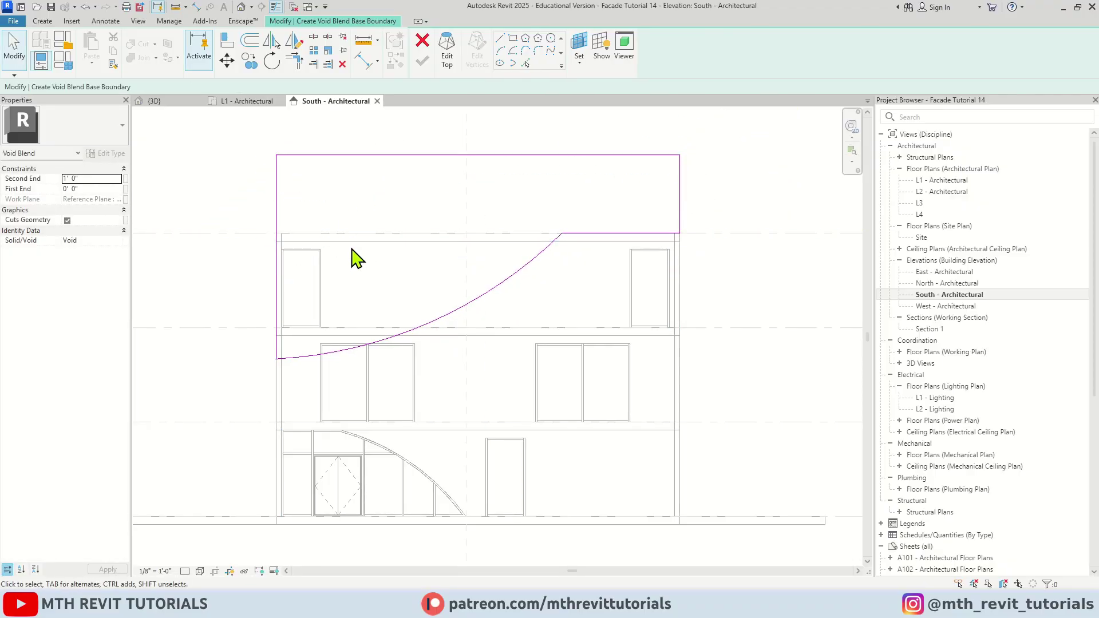
mouse_move(226, 132)
mouse_down()
mouse_move(432, 262)
mouse_move(743, 385)
mouse_up()
key(Escape)
- Sketch the top profile's arc from the roof edge to the left wall
click(447, 60)
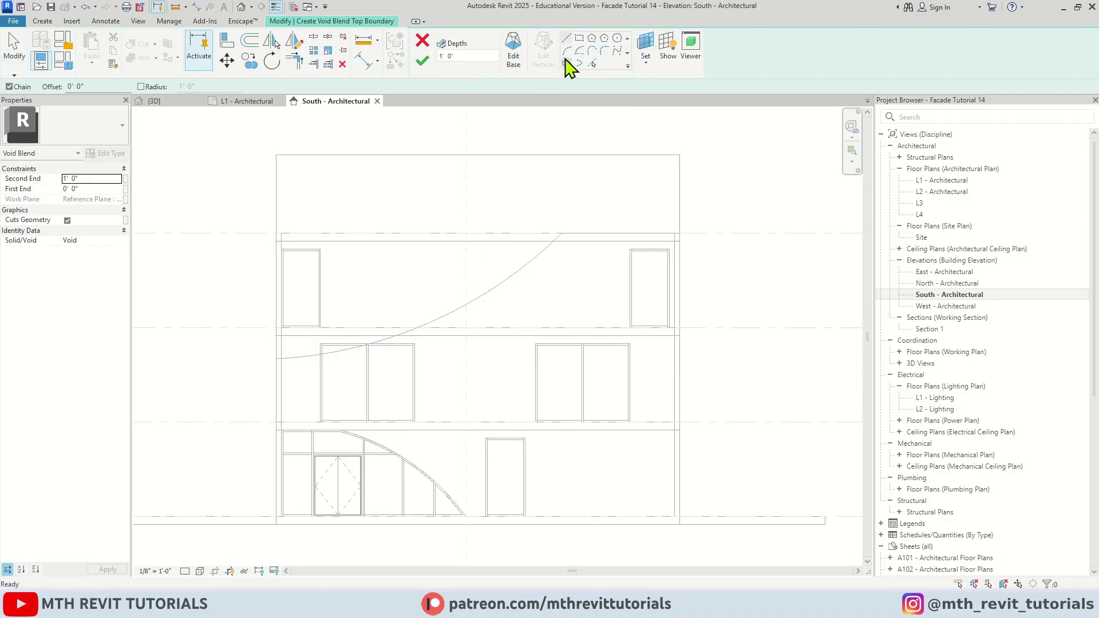
click(569, 56)
click(559, 233)
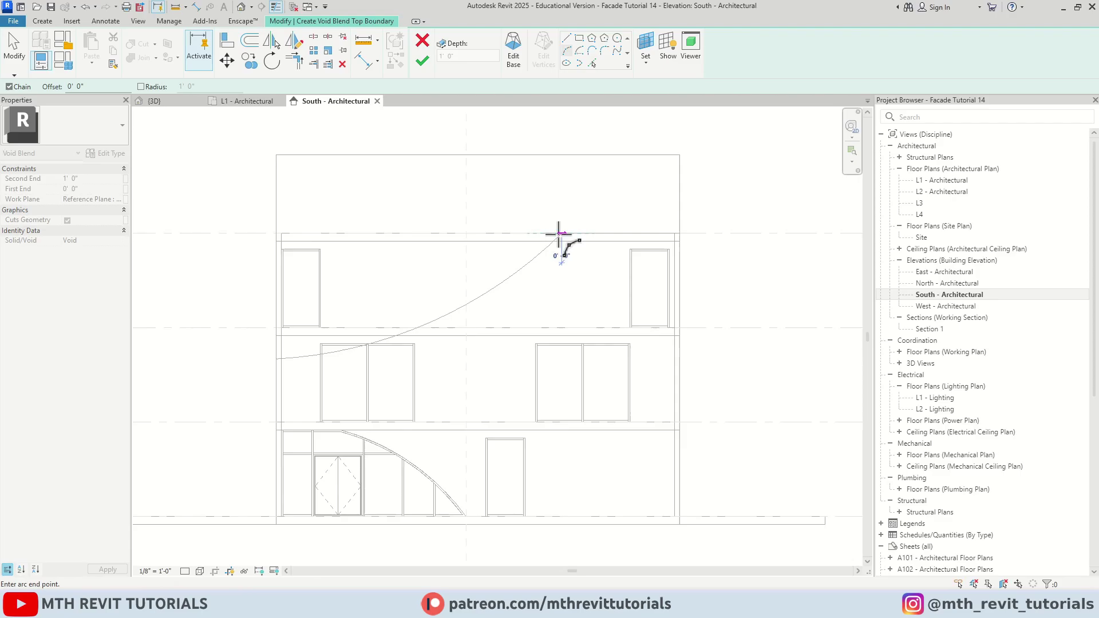
click(276, 360)
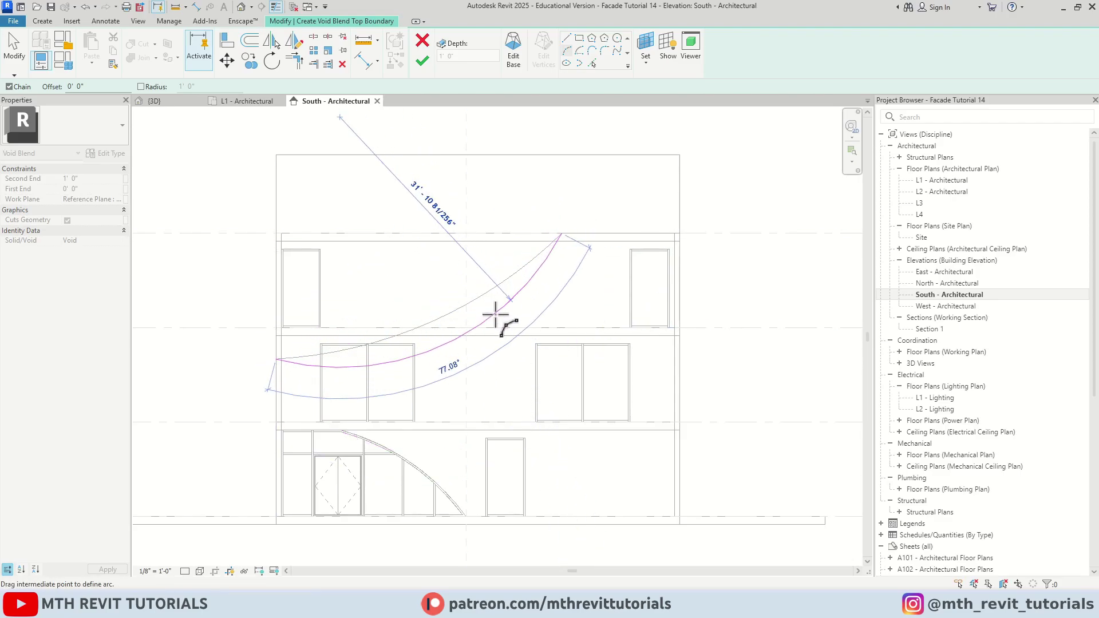
click(500, 295)
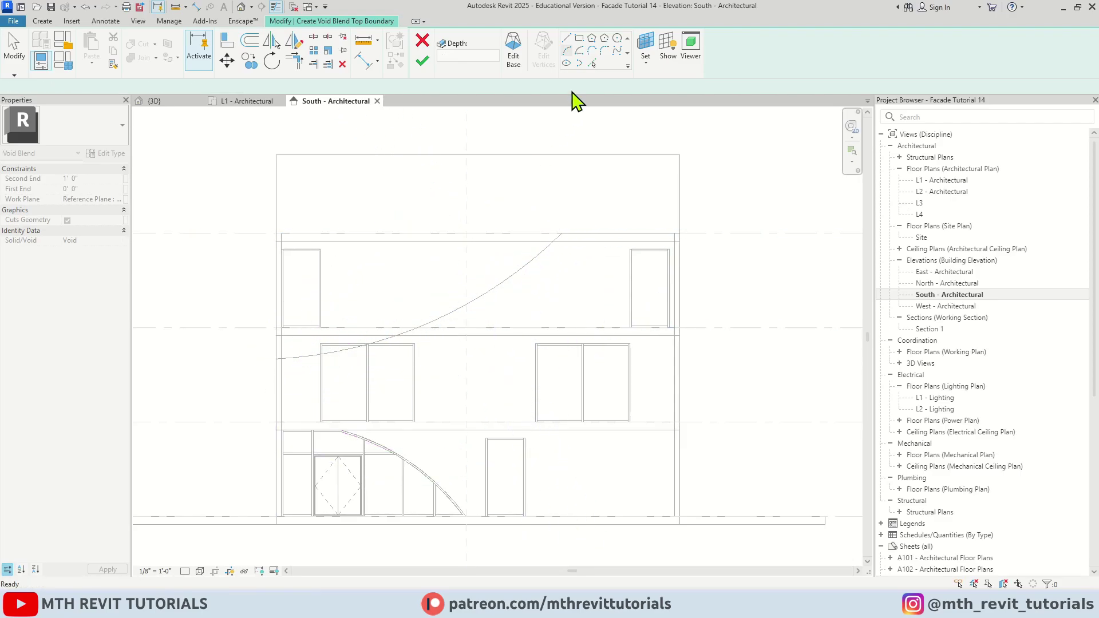
- Draw a spline curving down the facade from the roof edge to the left wall
click(618, 50)
click(559, 233)
click(677, 233)
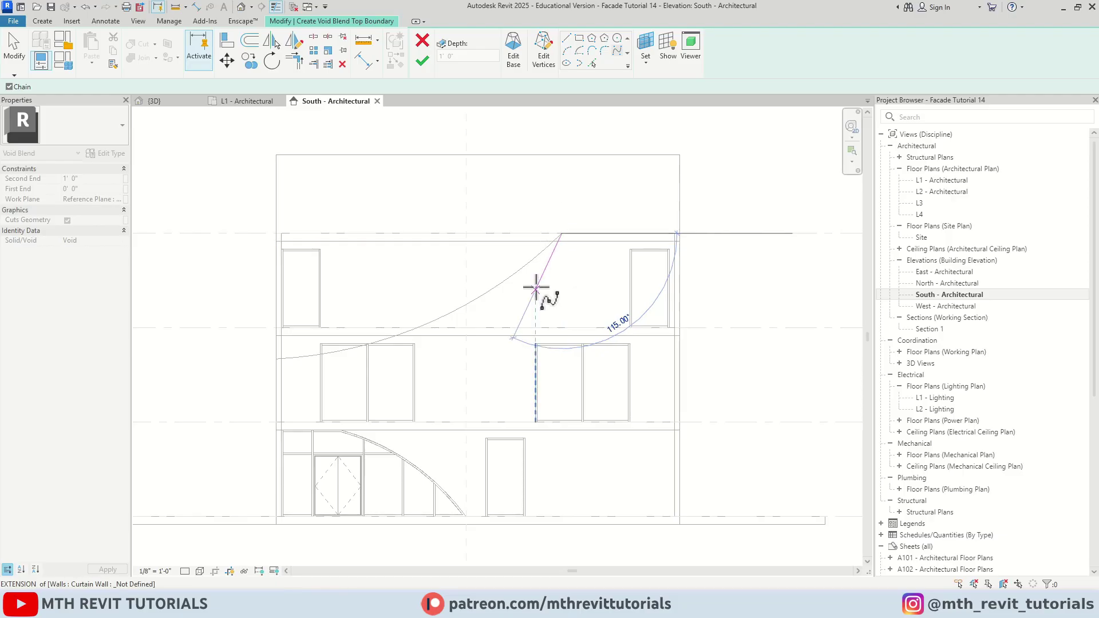
click(535, 289)
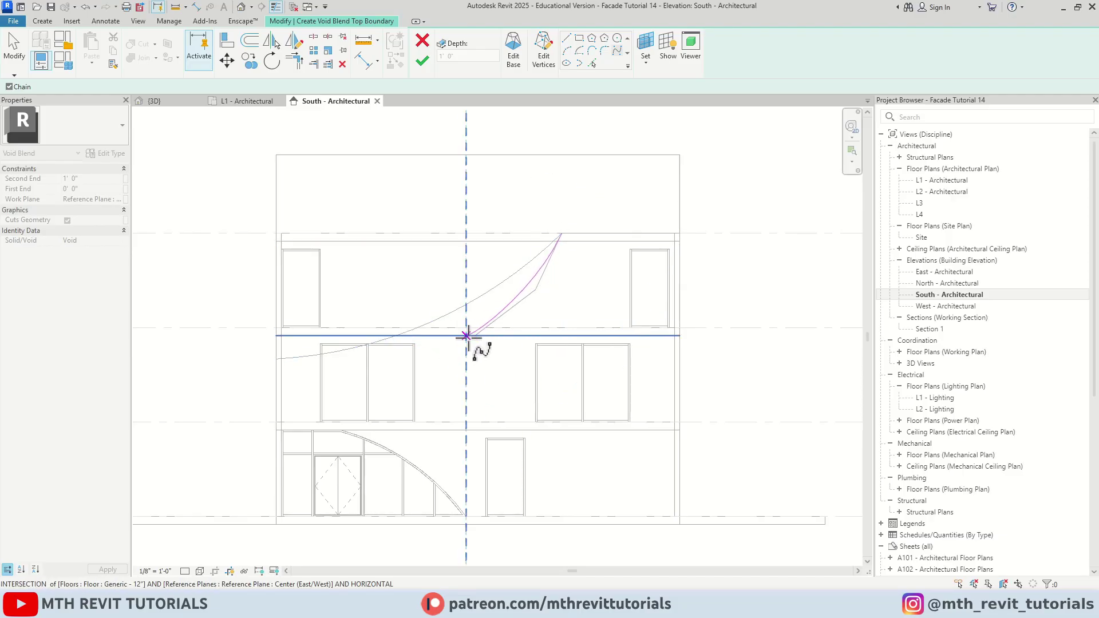
click(475, 335)
click(430, 359)
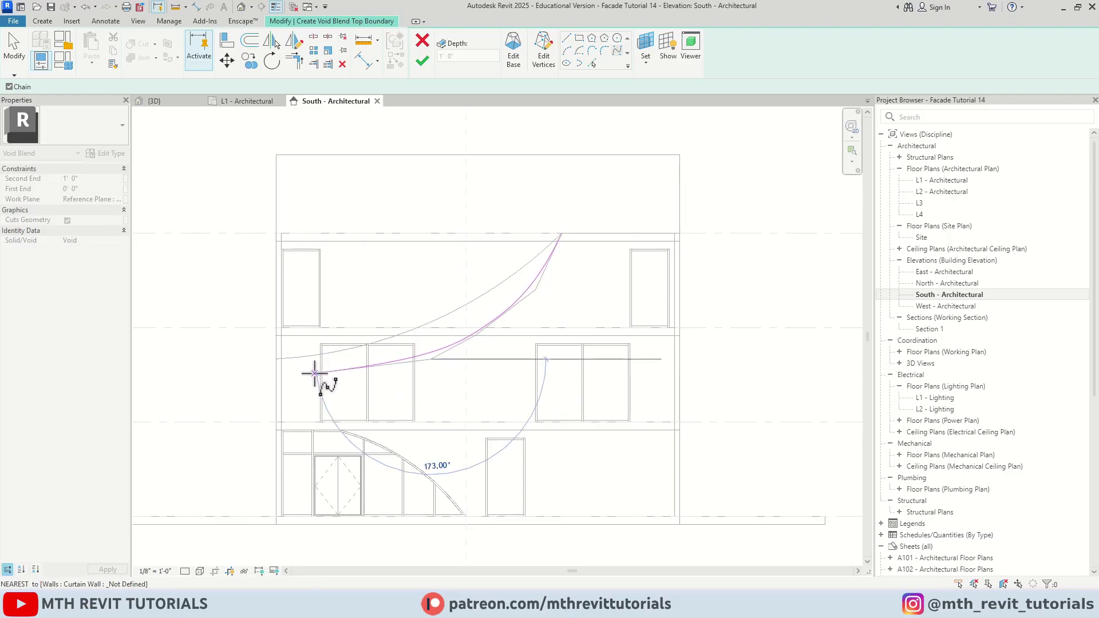
click(278, 360)
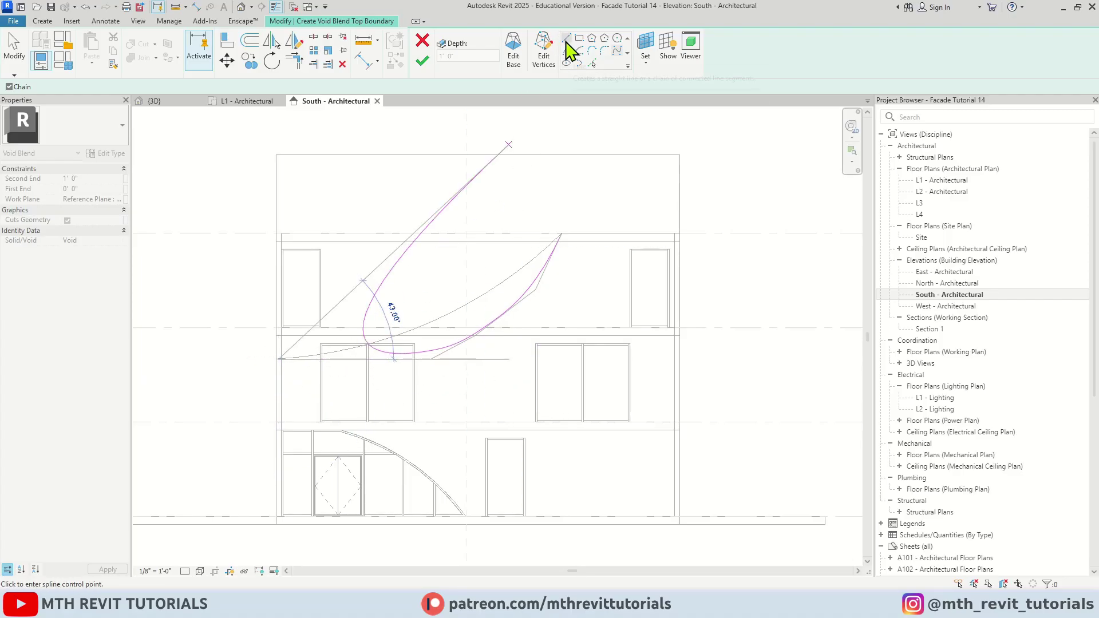
click(566, 39)
- Close the outline with straight lines up, across the top, and down to level L4
click(278, 359)
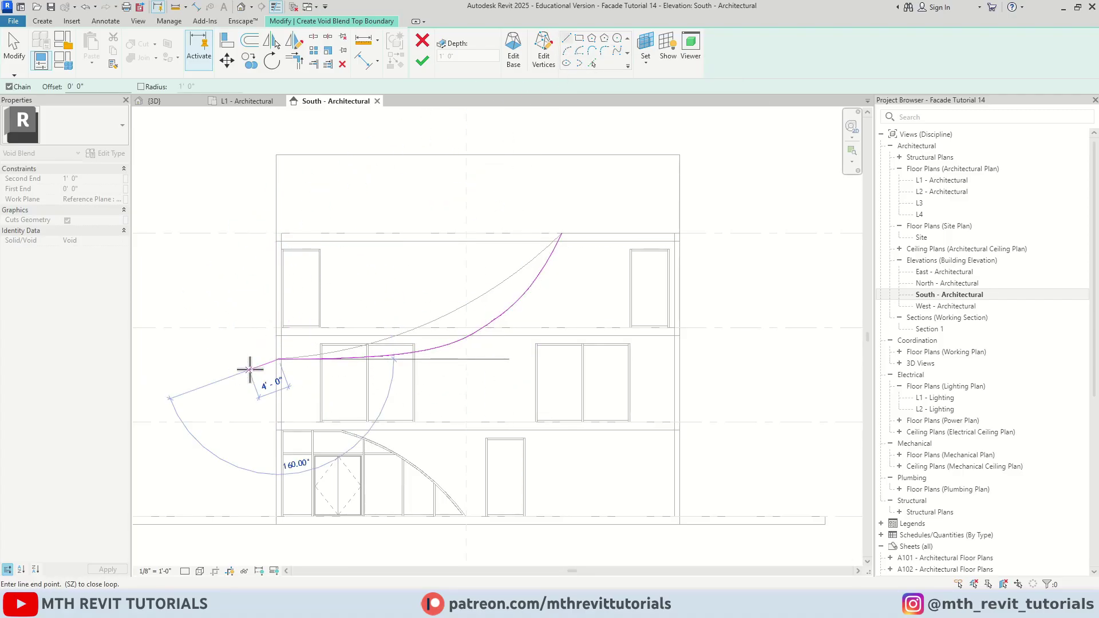
scroll(267, 359, up, 5)
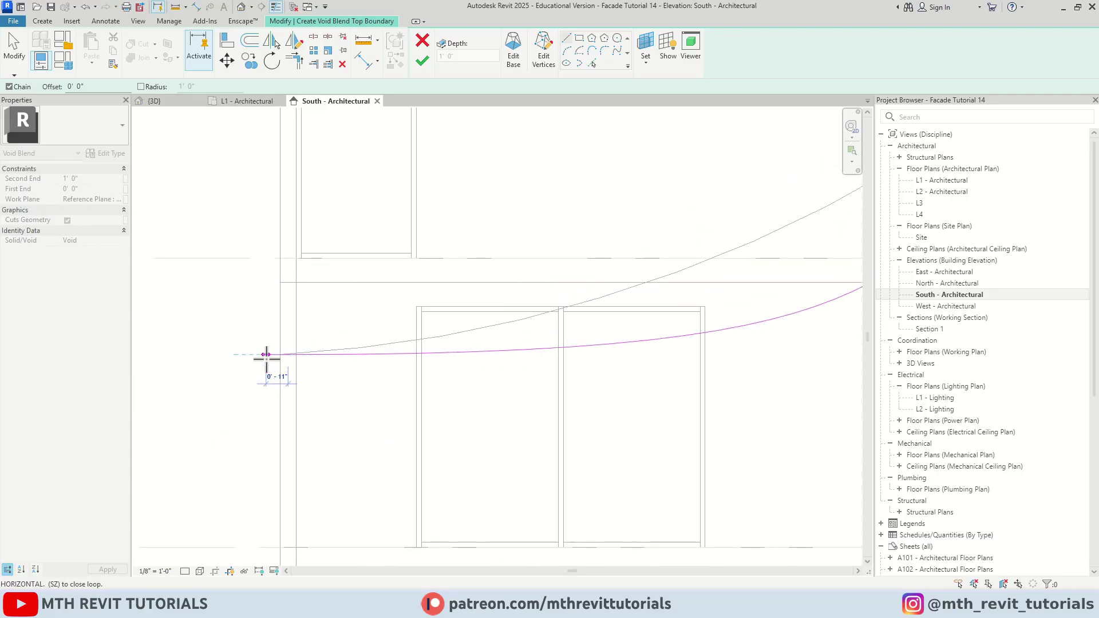
scroll(270, 355, down, 4)
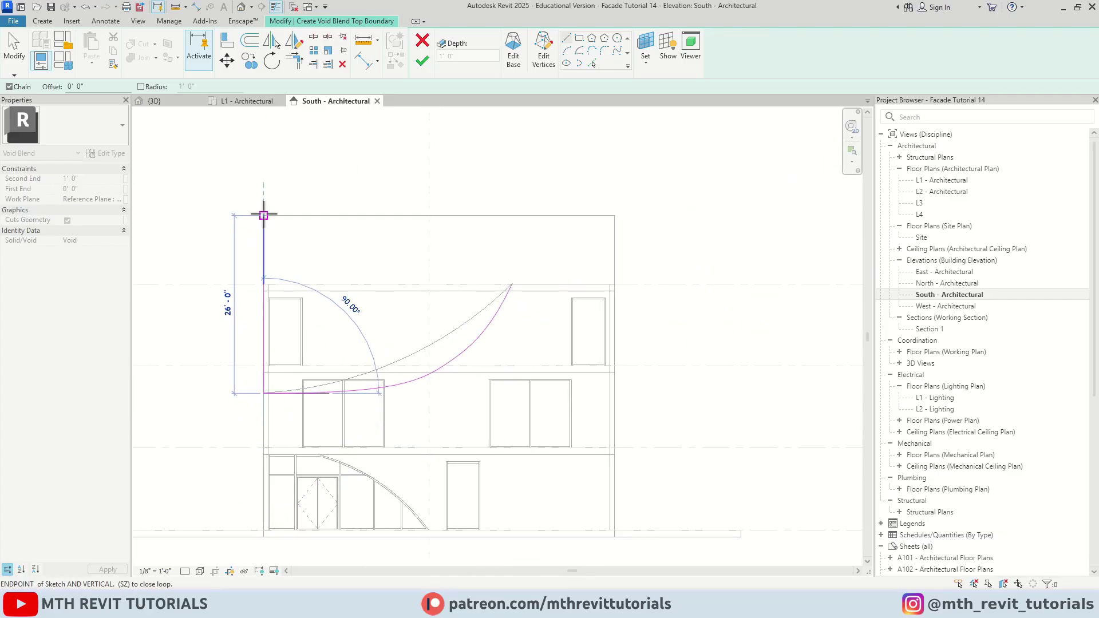
click(264, 193)
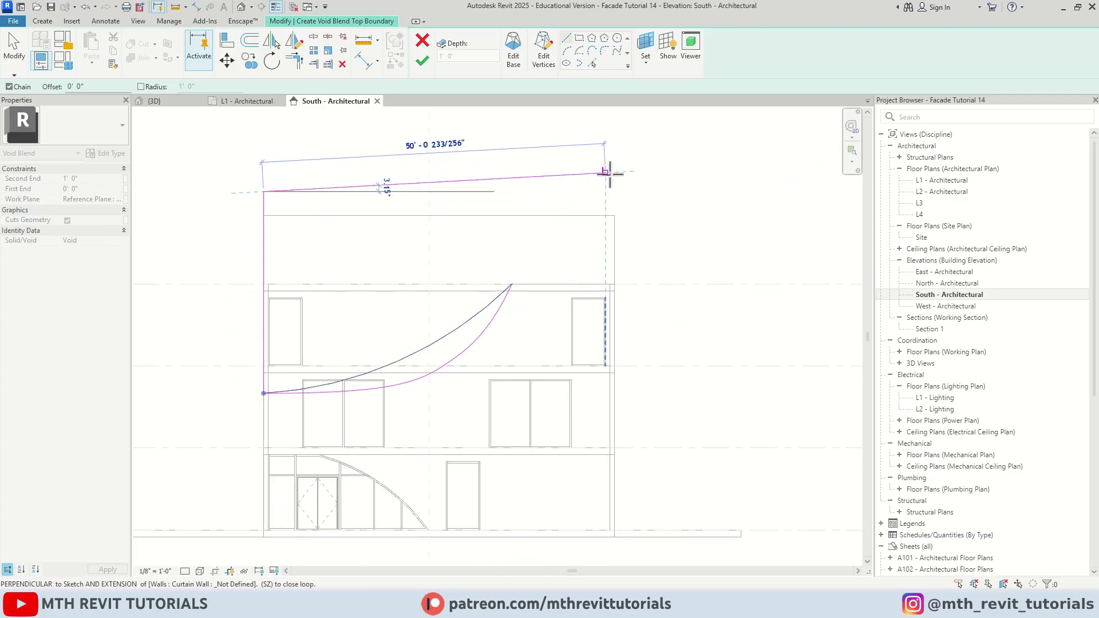
click(620, 190)
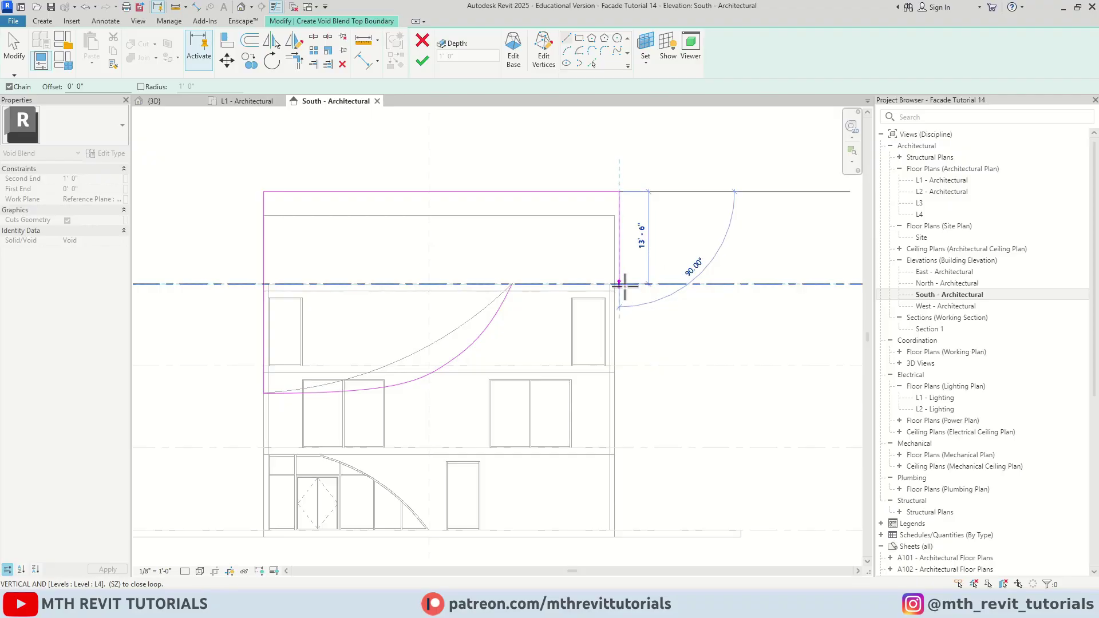
click(620, 284)
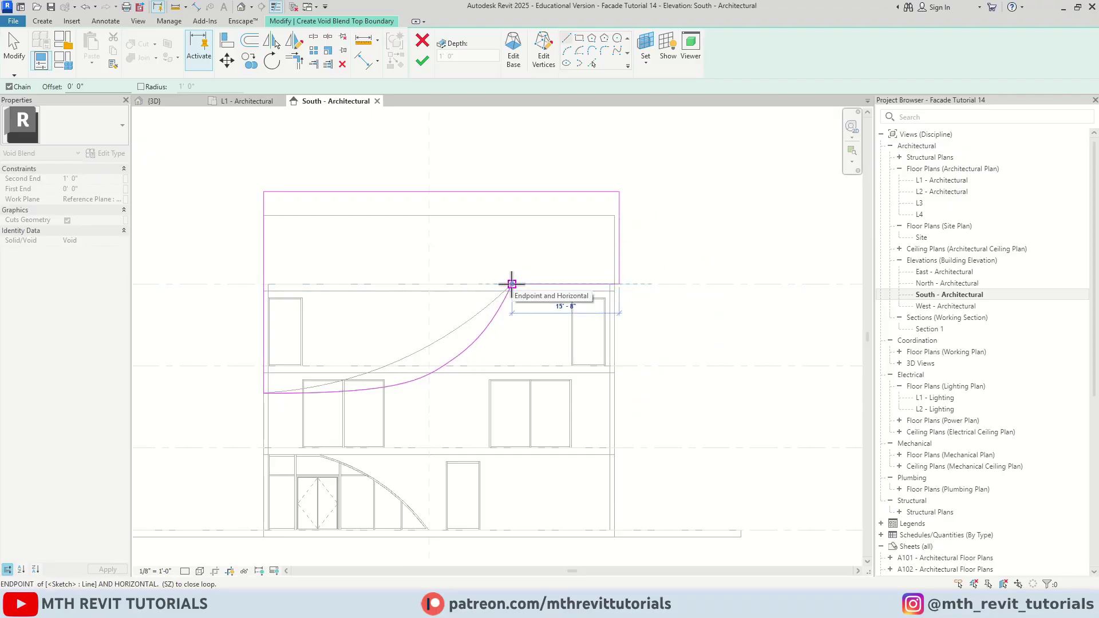
click(511, 284)
key(Escape)
- Check the spline's control points and finish the void blend
scroll(434, 417, up, 1)
click(434, 400)
scroll(466, 422, up, 2)
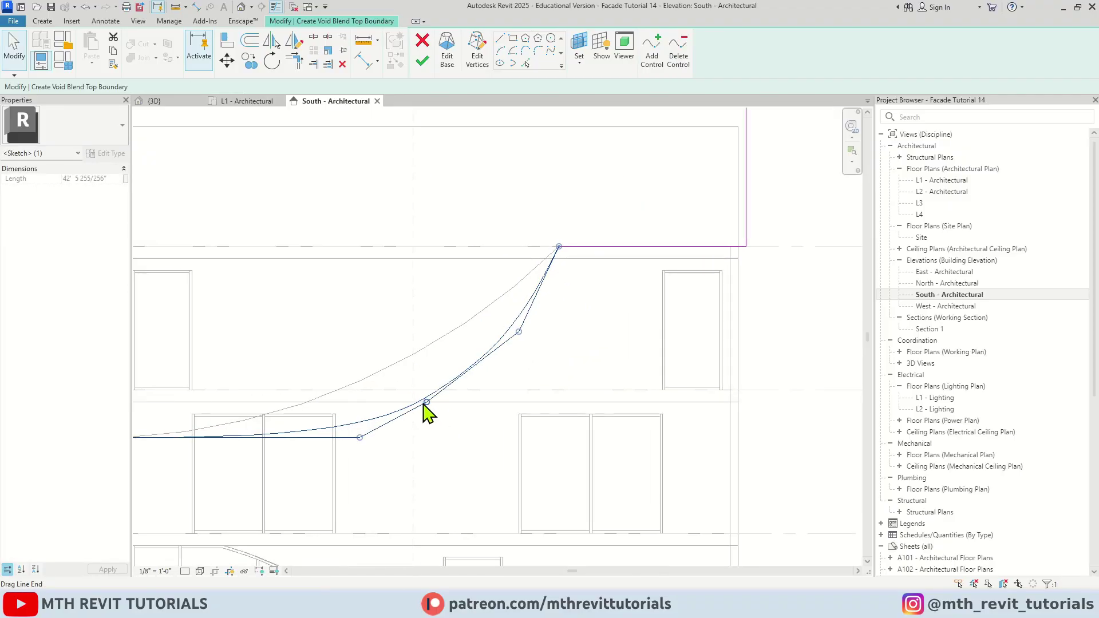
key(Escape)
scroll(508, 395, down, 3)
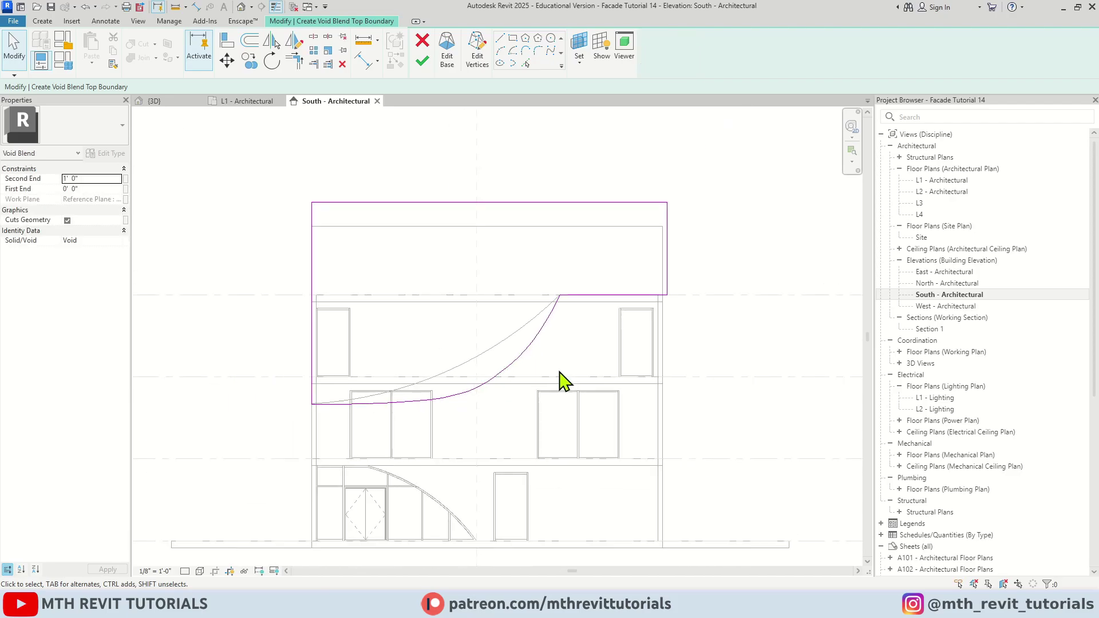
scroll(523, 387, up, 1)
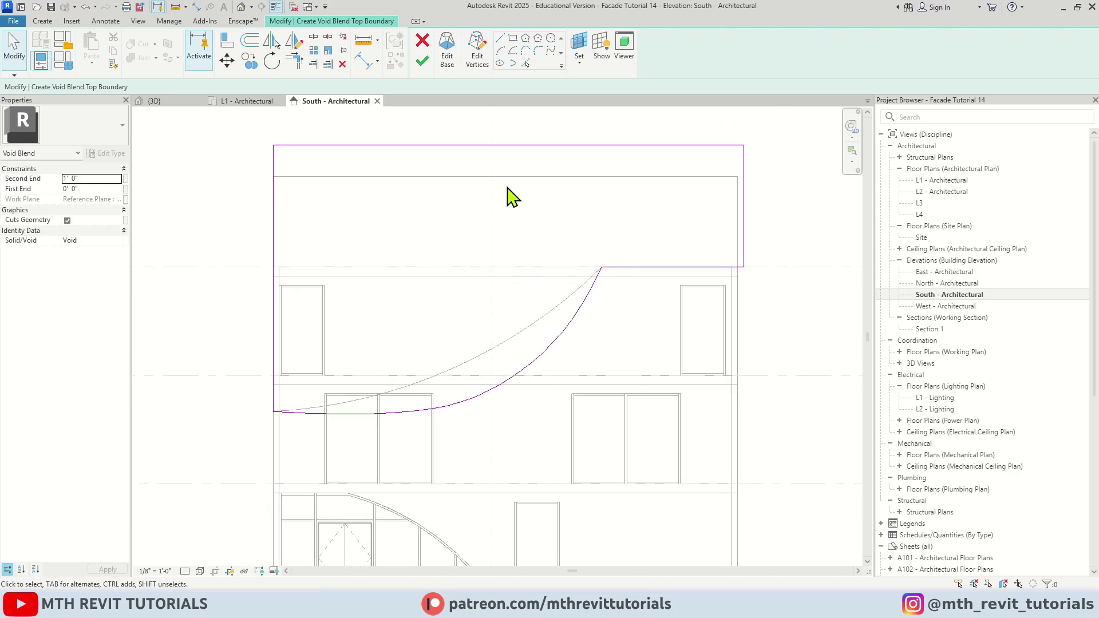
click(423, 62)
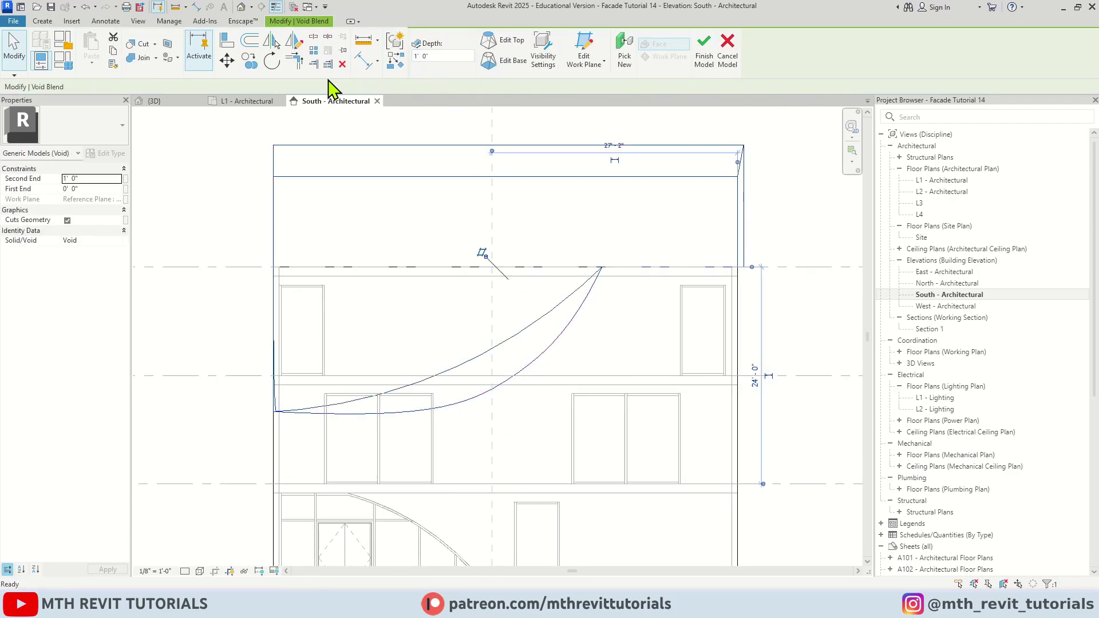
- Show the {3D} view, orbit around the building and select the void blend
click(182, 106)
key(Escape)
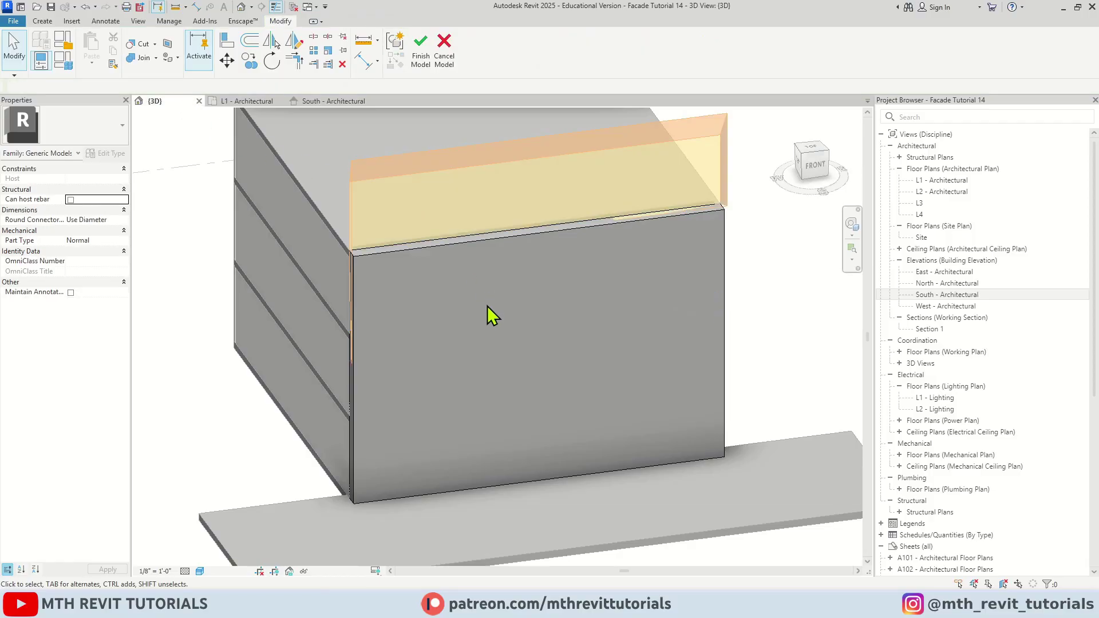
shift+middle_drag(417, 342, 562, 238)
scroll(555, 234, up, 2)
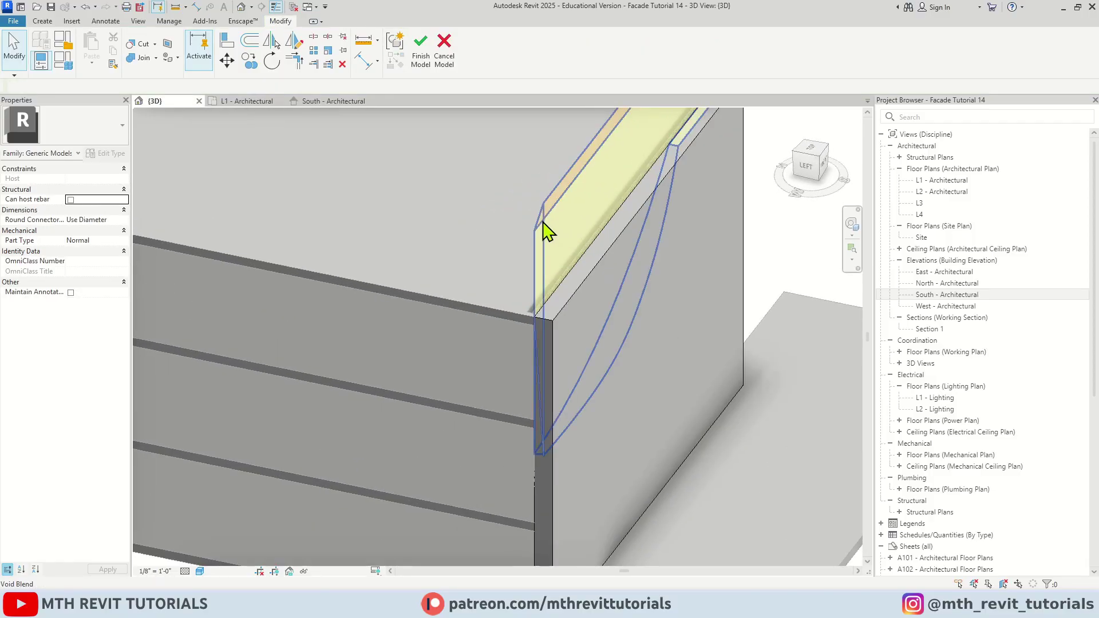
click(542, 229)
scroll(544, 343, down, 4)
shift+middle_drag(549, 400, 687, 270)
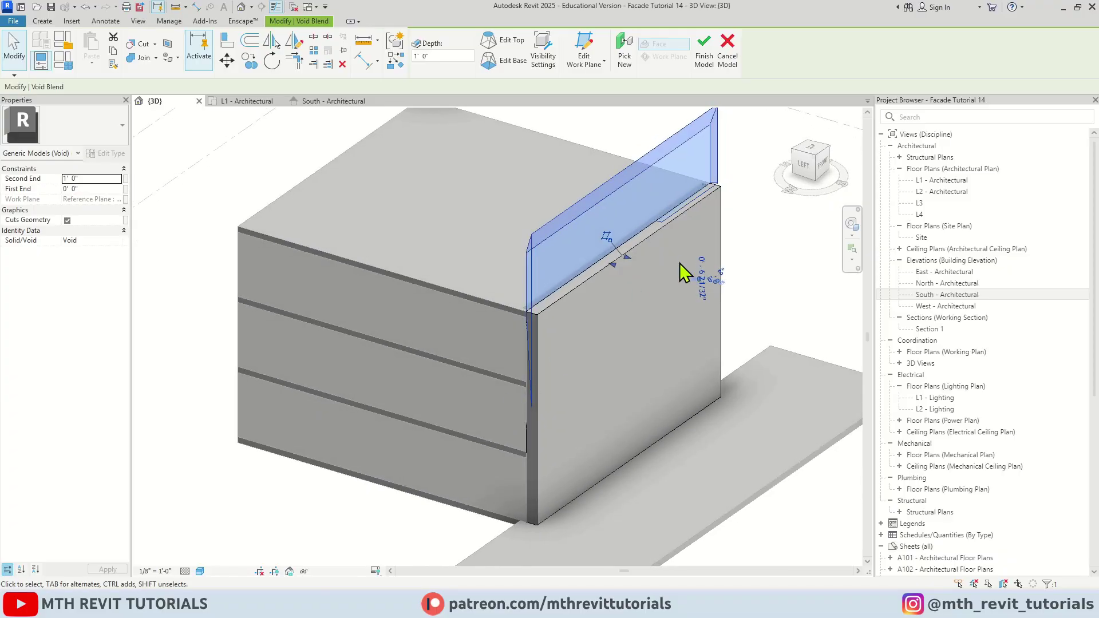
scroll(678, 262, up, 3)
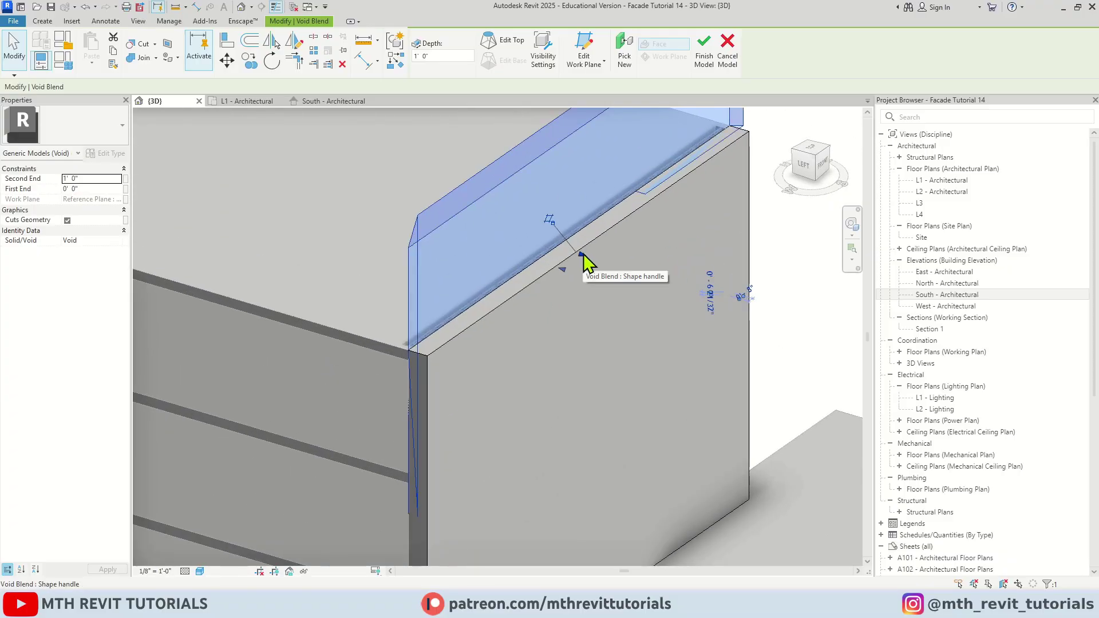
- Drag the void blend's shape handle so its Second End becomes 2' 0"
drag(582, 254, 585, 262)
click(613, 387)
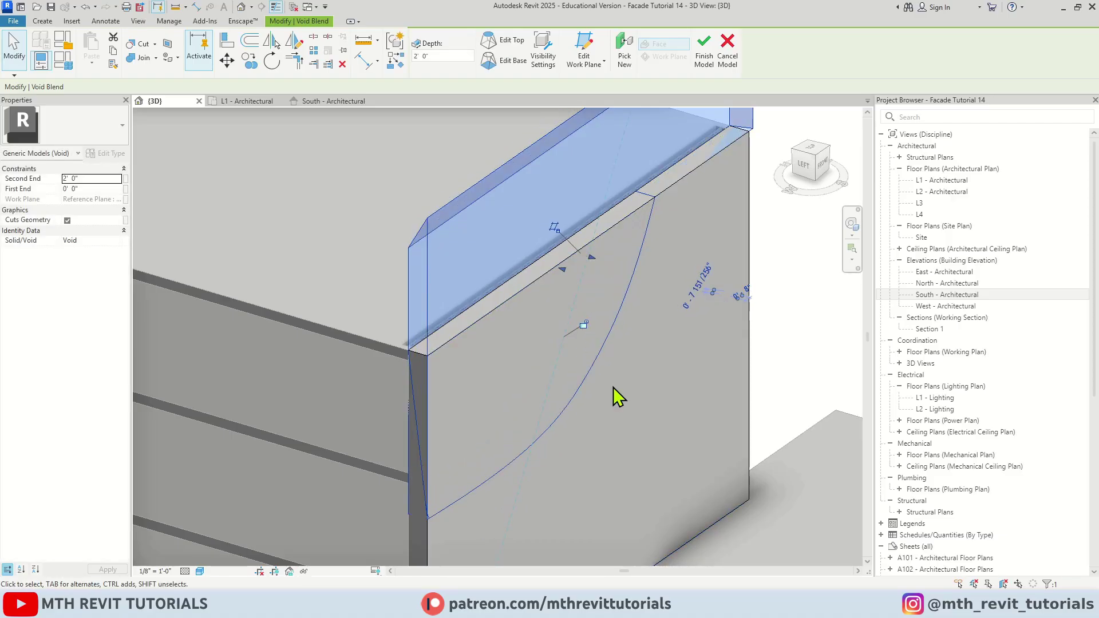
scroll(679, 387, down, 5)
shift+middle_drag(680, 387, 435, 415)
scroll(615, 291, up, 5)
scroll(615, 291, up, 2)
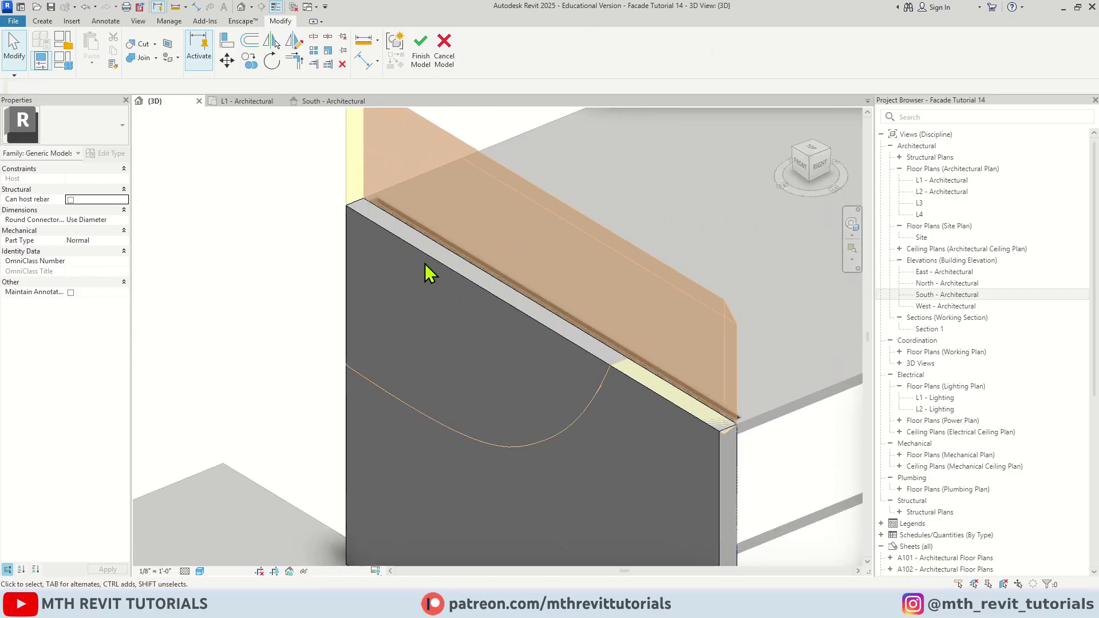
- Cut the extrusion with the void blend using Cut Geometry, choosing Unjoin Elements
click(143, 46)
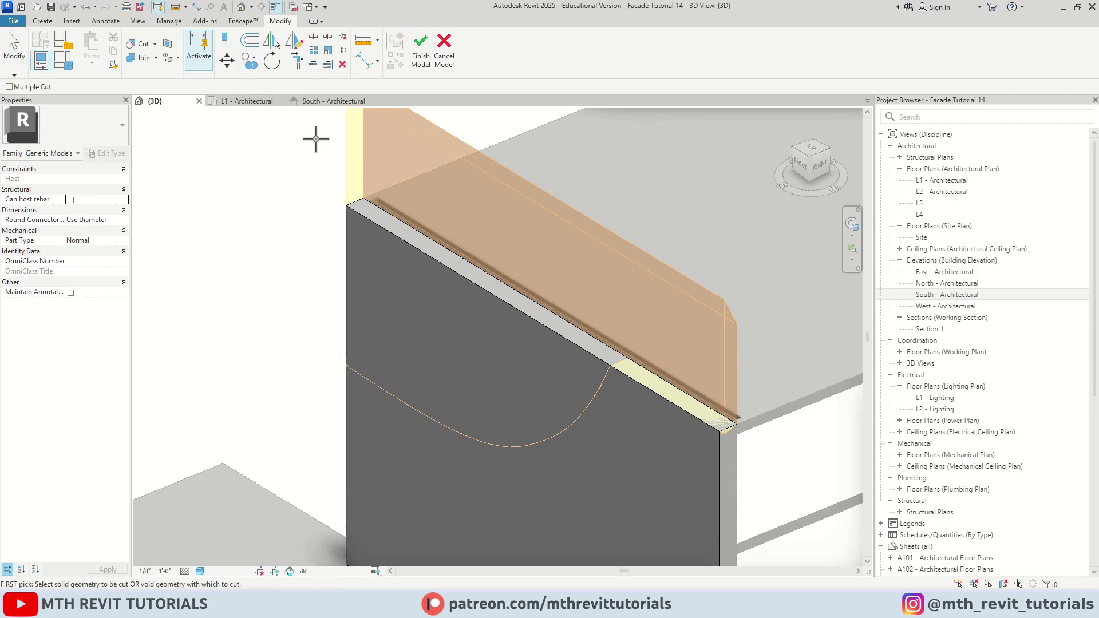
click(350, 148)
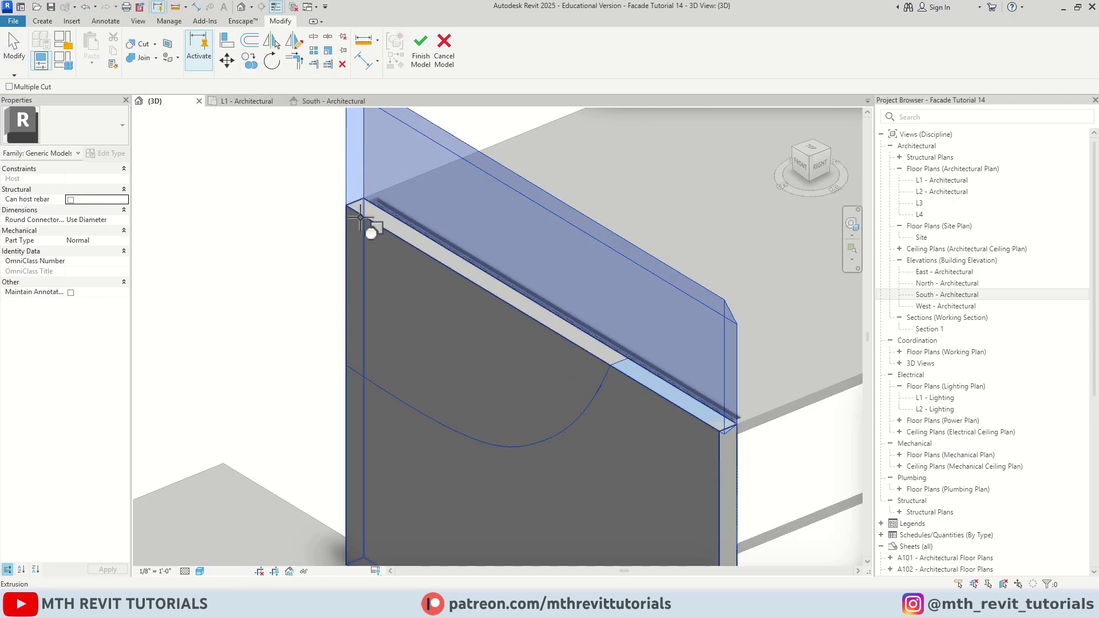
click(359, 217)
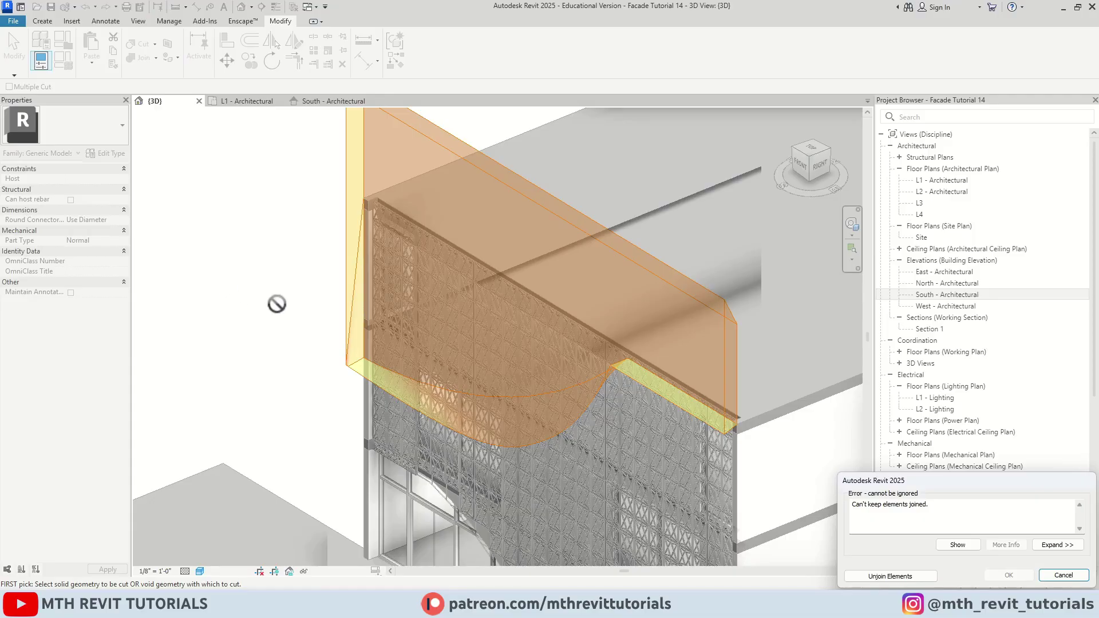
click(891, 576)
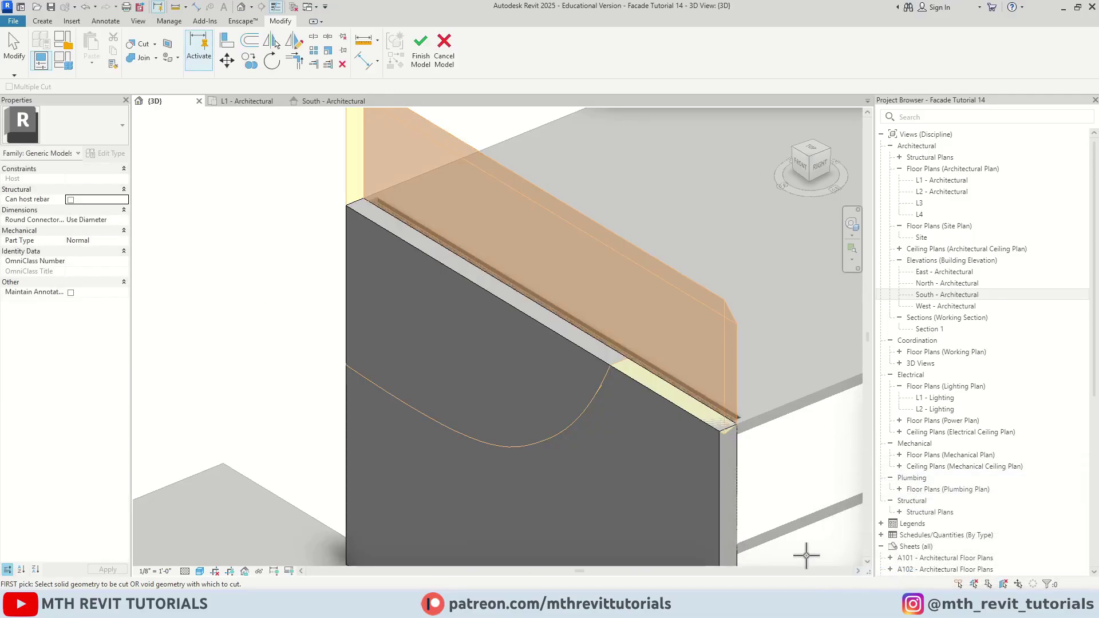
shift+middle_drag(657, 481, 672, 358)
click(627, 259)
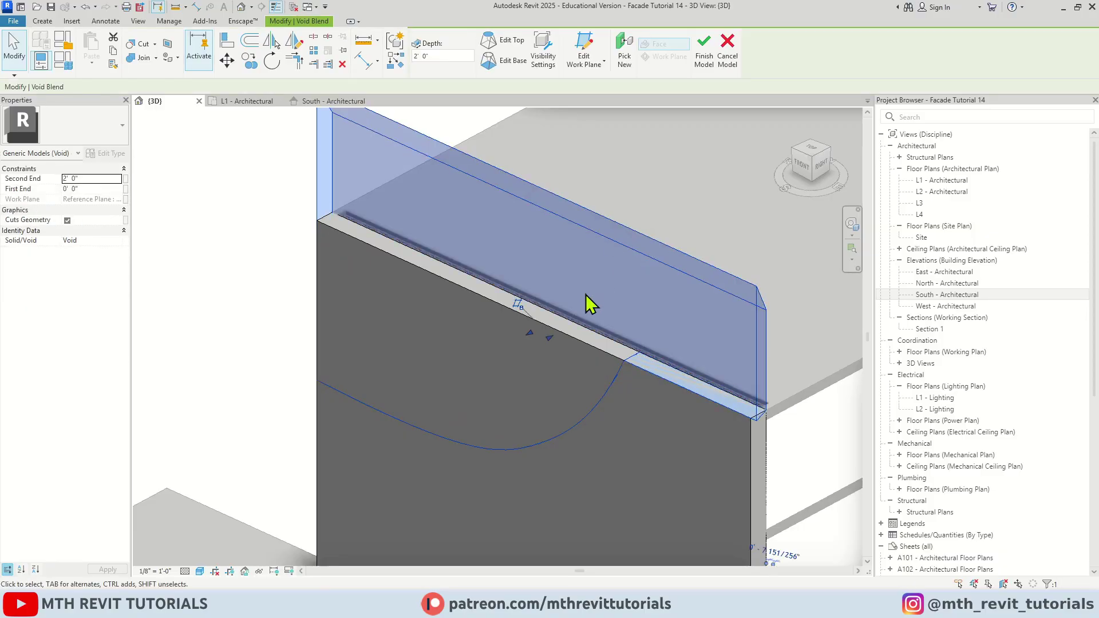
click(266, 144)
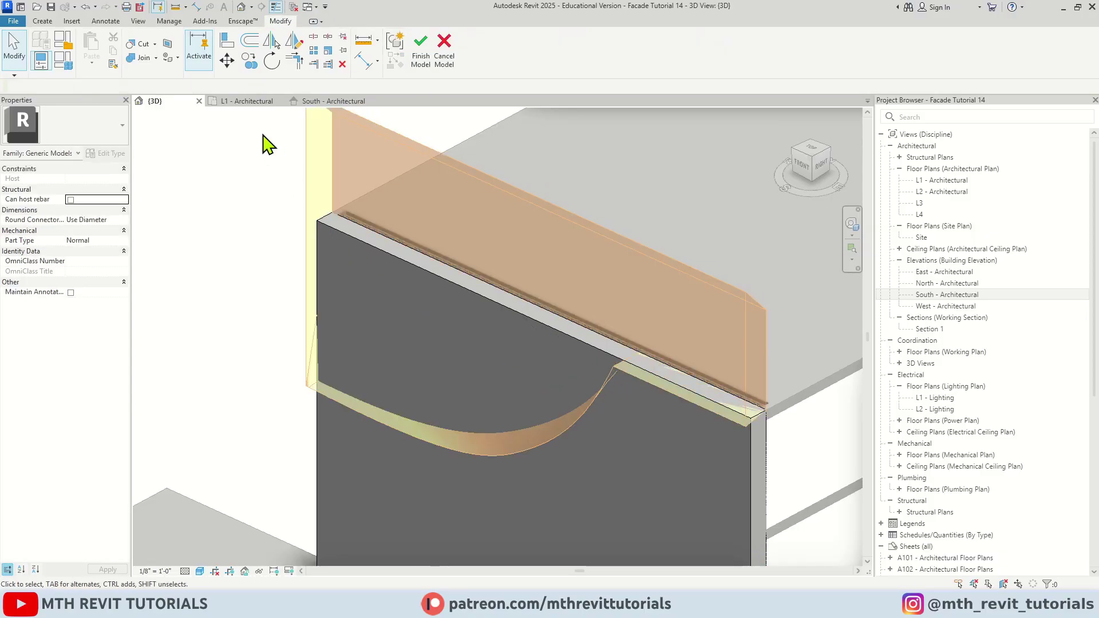
- Repeat Cut Geometry with the void blend on the solid facade and inspect the curved cut
click(140, 46)
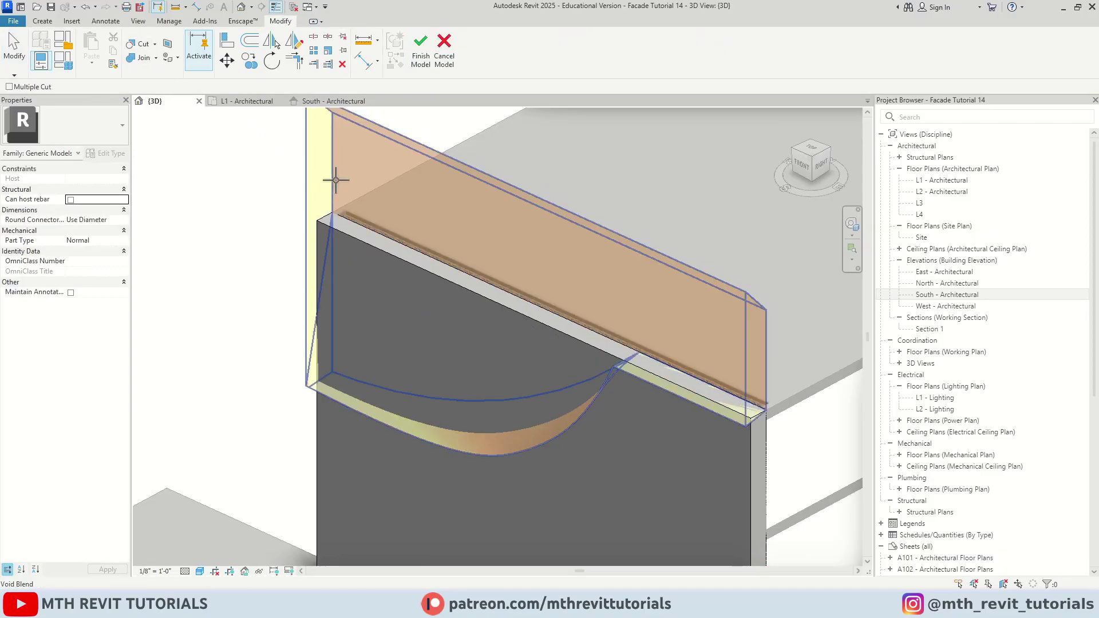
click(377, 144)
click(345, 227)
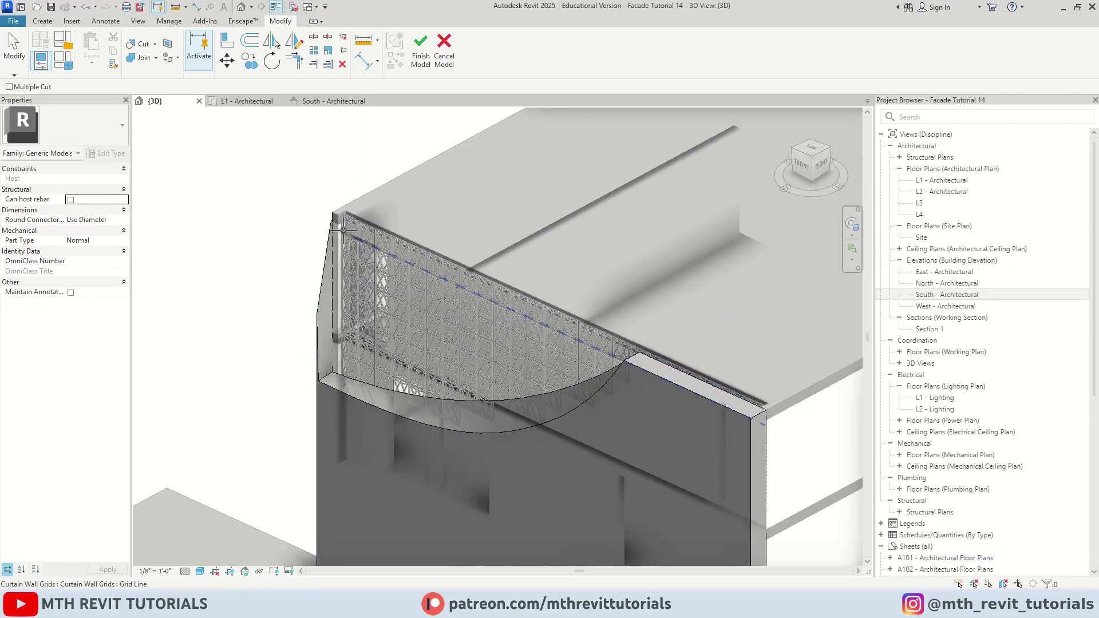
key(Escape)
scroll(302, 246, down, 5)
shift+middle_drag(302, 246, 319, 422)
scroll(265, 245, down, 2)
- Edit the void blend's top sketch, moving its left vertical line further left
click(258, 248)
scroll(258, 248, down, 2)
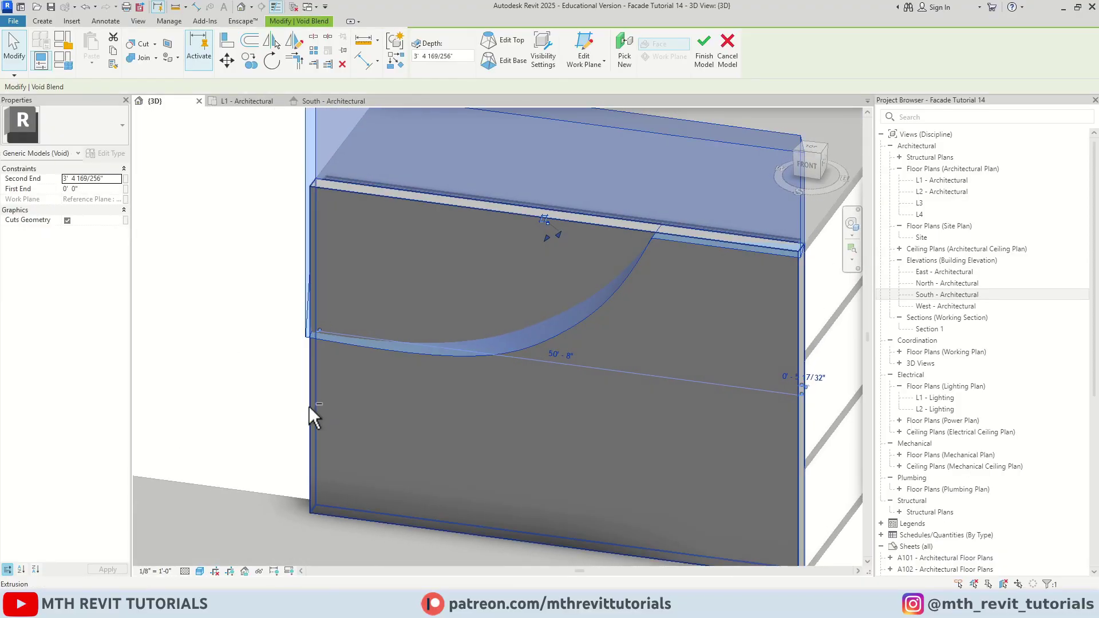
click(511, 41)
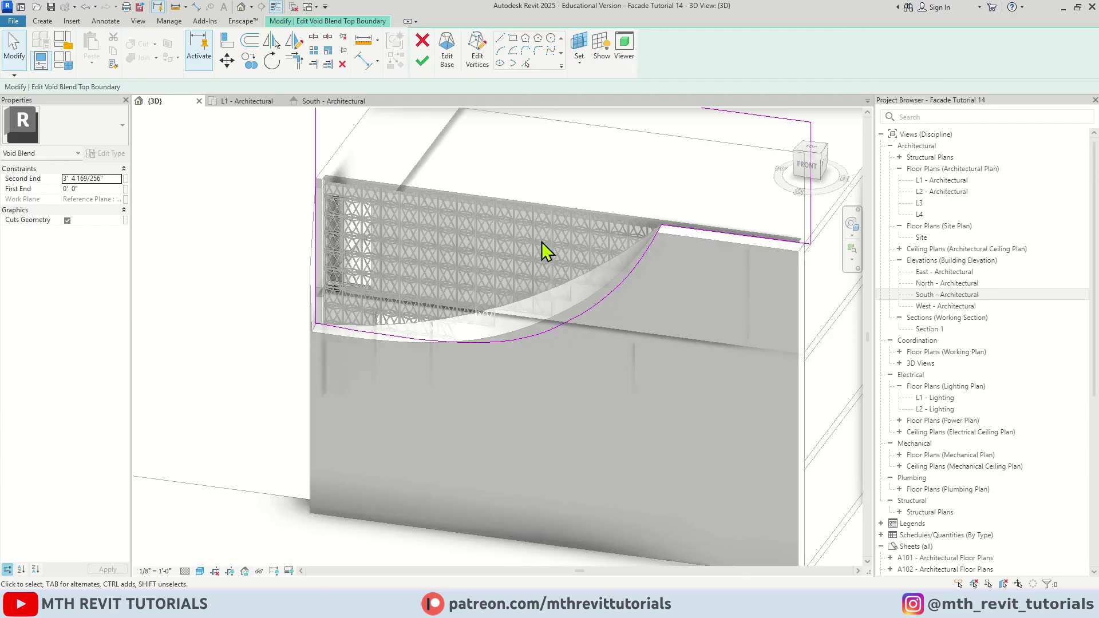
middle_drag(411, 262, 518, 304)
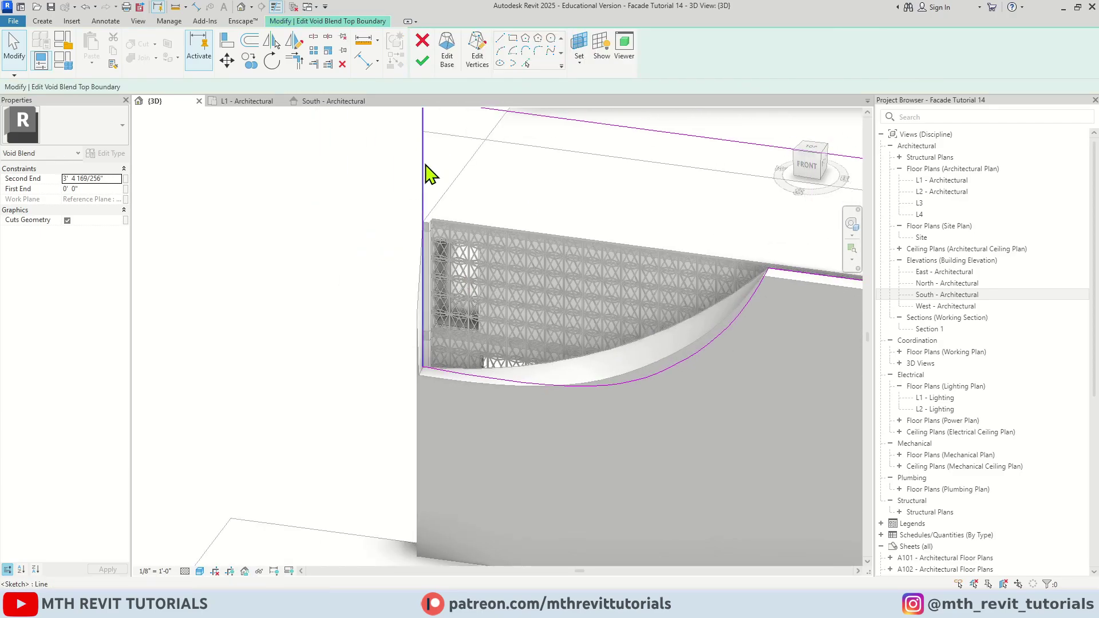
click(426, 166)
mouse_move(427, 166)
mouse_down()
mouse_move(386, 166)
mouse_move(410, 175)
mouse_up()
scroll(382, 295, up, 2)
click(382, 294)
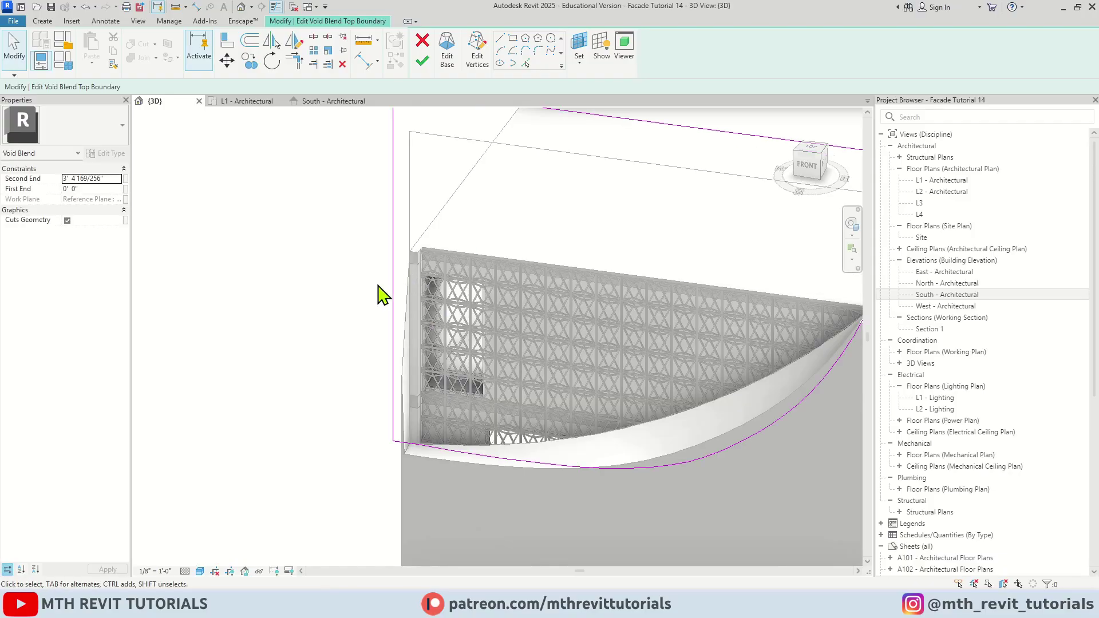
- Shift the vertical base sketch line slightly left and finish the void blend
click(447, 60)
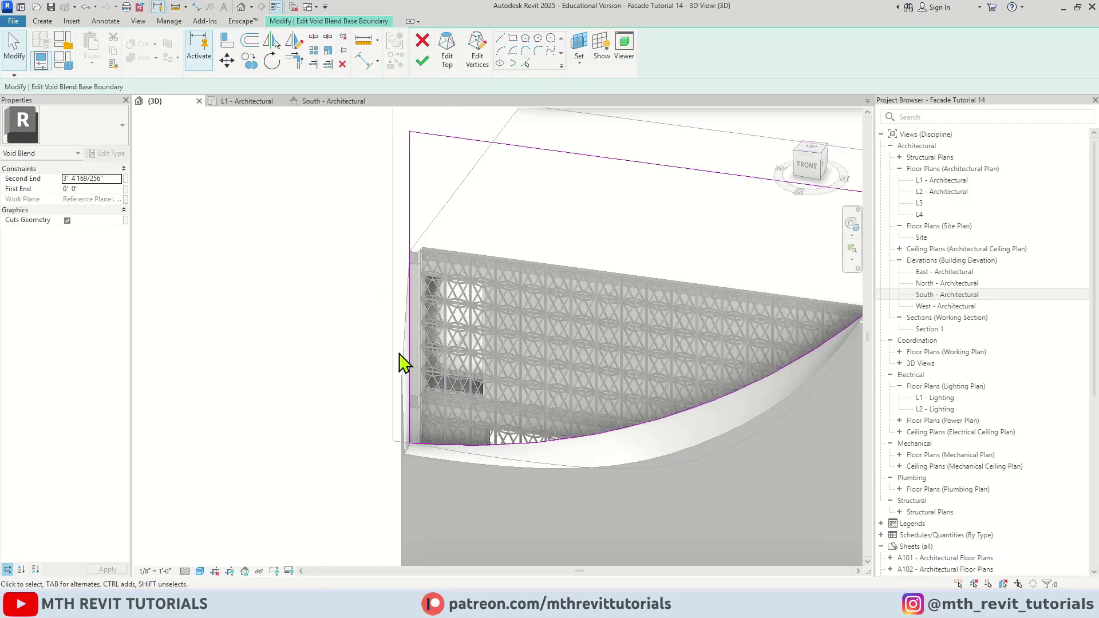
drag(410, 311, 391, 308)
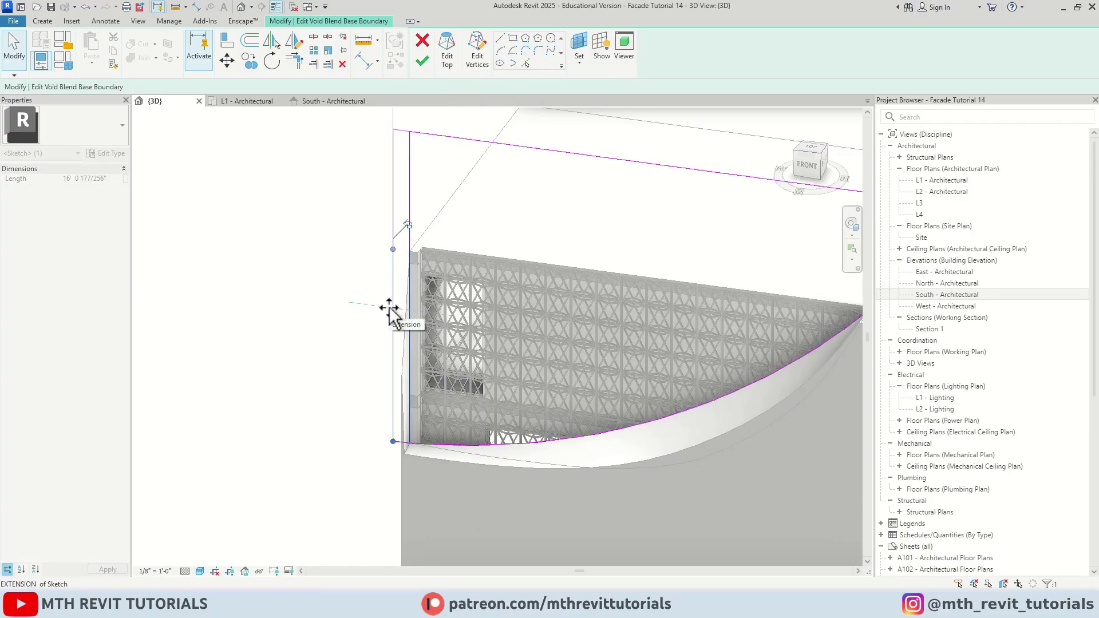
key(Escape)
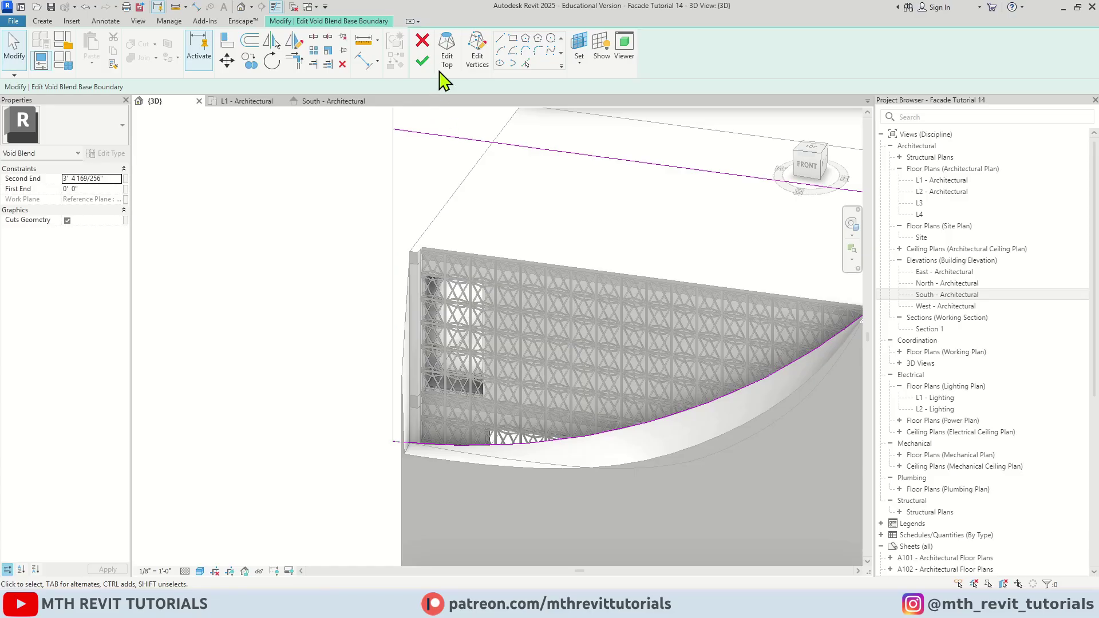
click(422, 60)
key(Escape)
- Orbit to view the whole cut box, then select the void blend in the South - Architectural elevation
scroll(326, 318, up, 5)
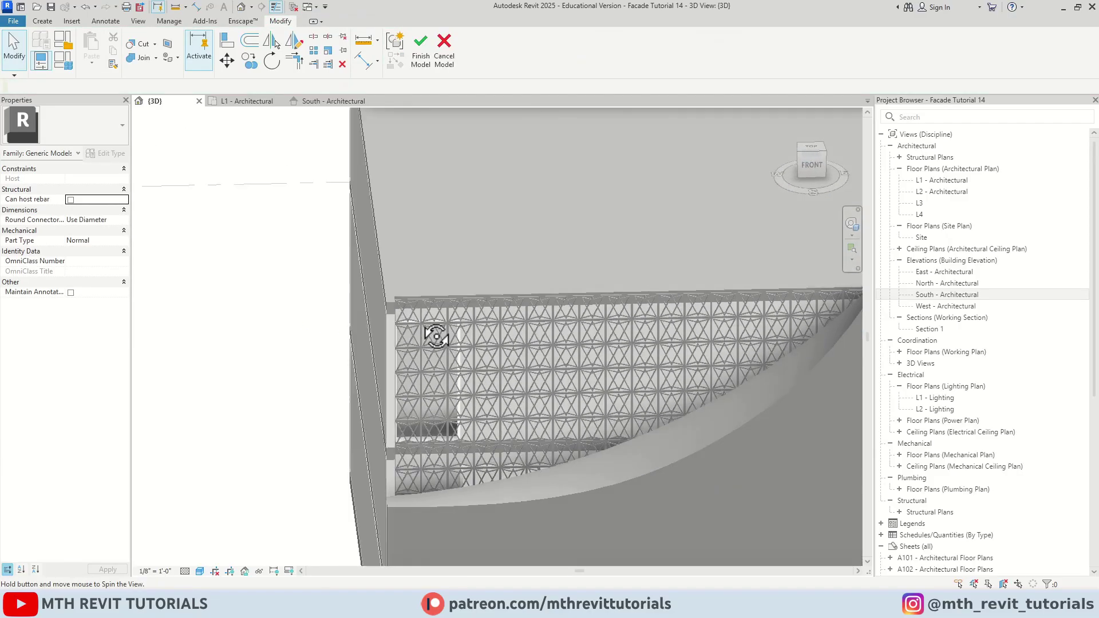
scroll(482, 249, down, 5)
shift+middle_drag(595, 380, 357, 165)
click(338, 101)
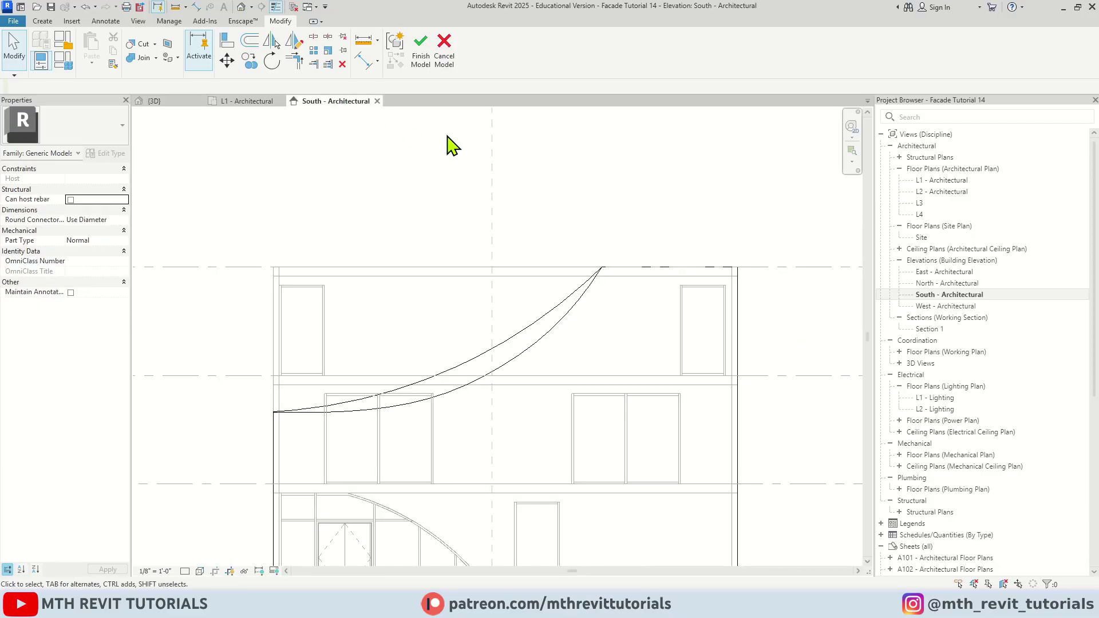
scroll(670, 344, down, 3)
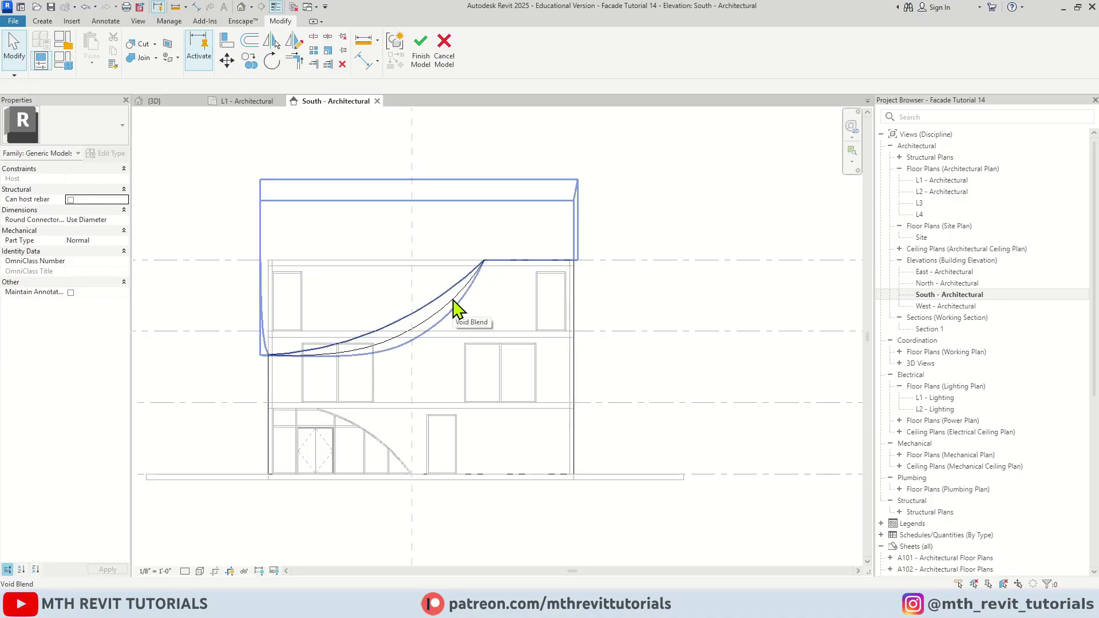
click(456, 309)
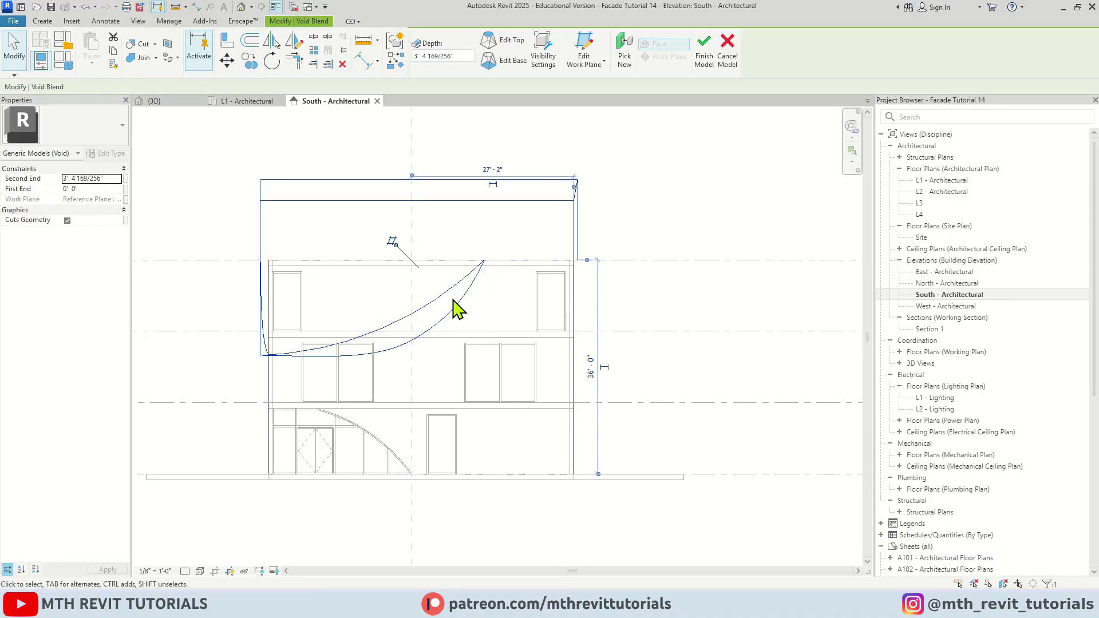
- Mirror a copy of the void blend to the right about a vertical axis
key(a)
key(l)
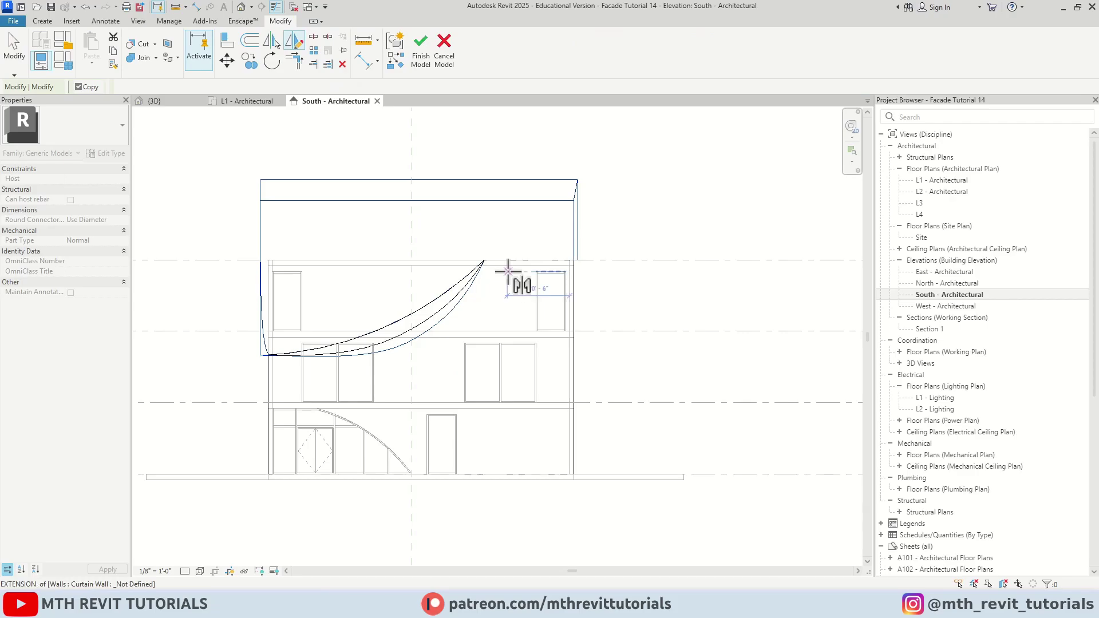
click(507, 265)
click(507, 148)
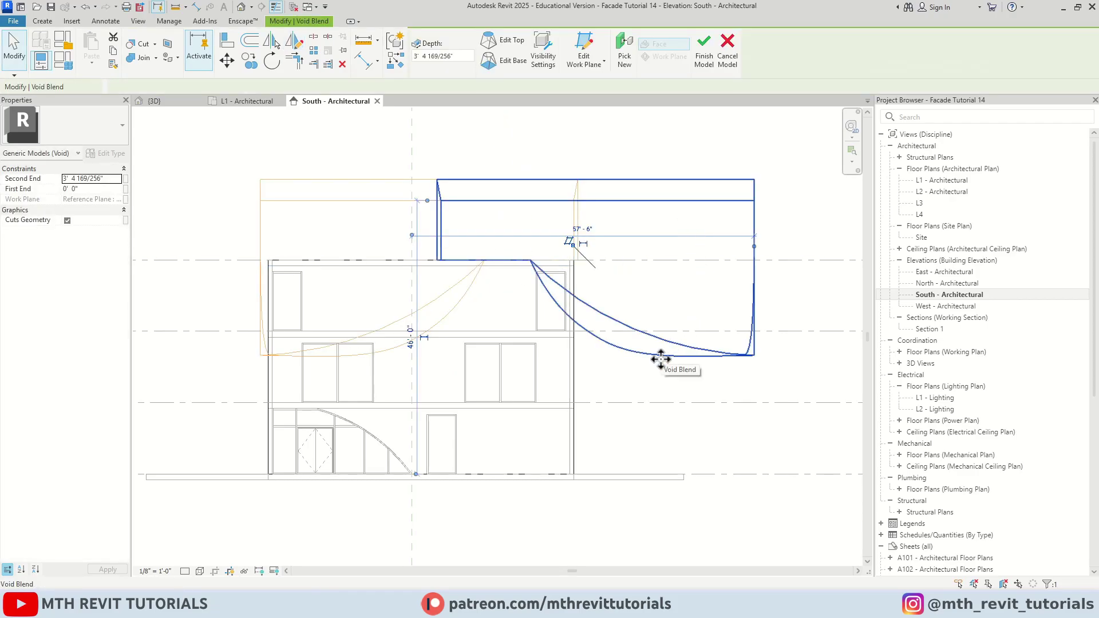
- Flip that copy about a horizontal axis with Copy turned off
key(m)
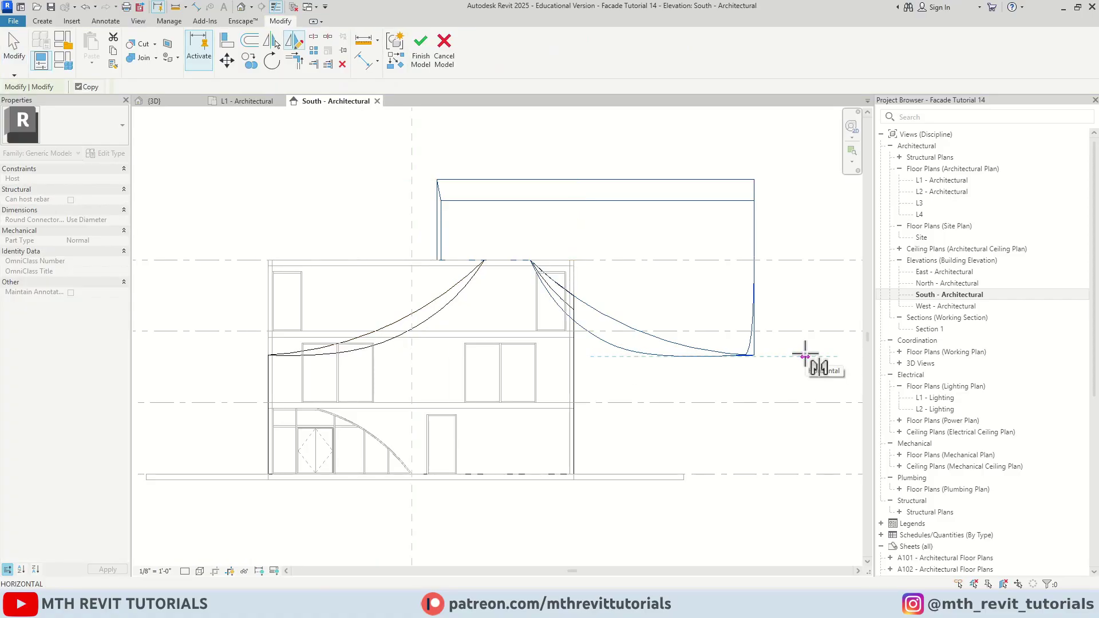
click(739, 355)
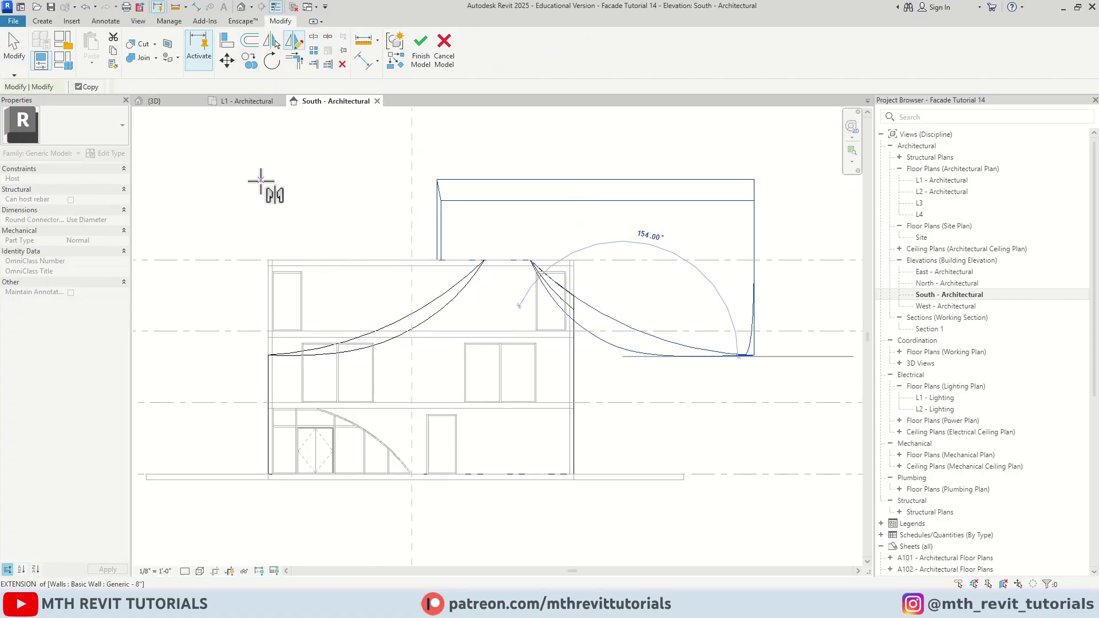
click(85, 90)
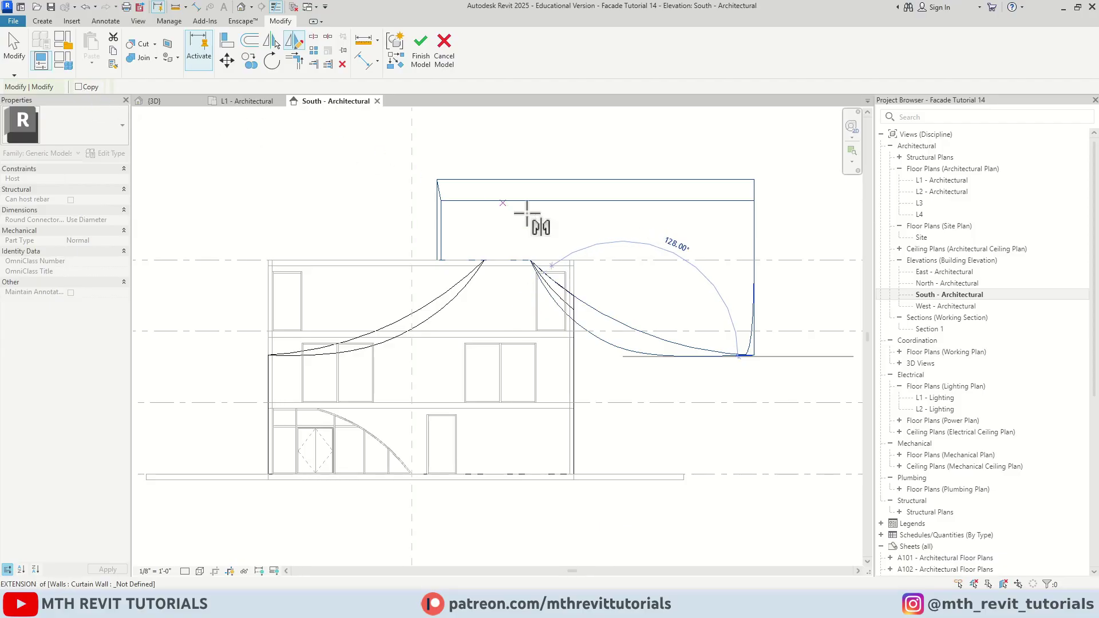
click(800, 356)
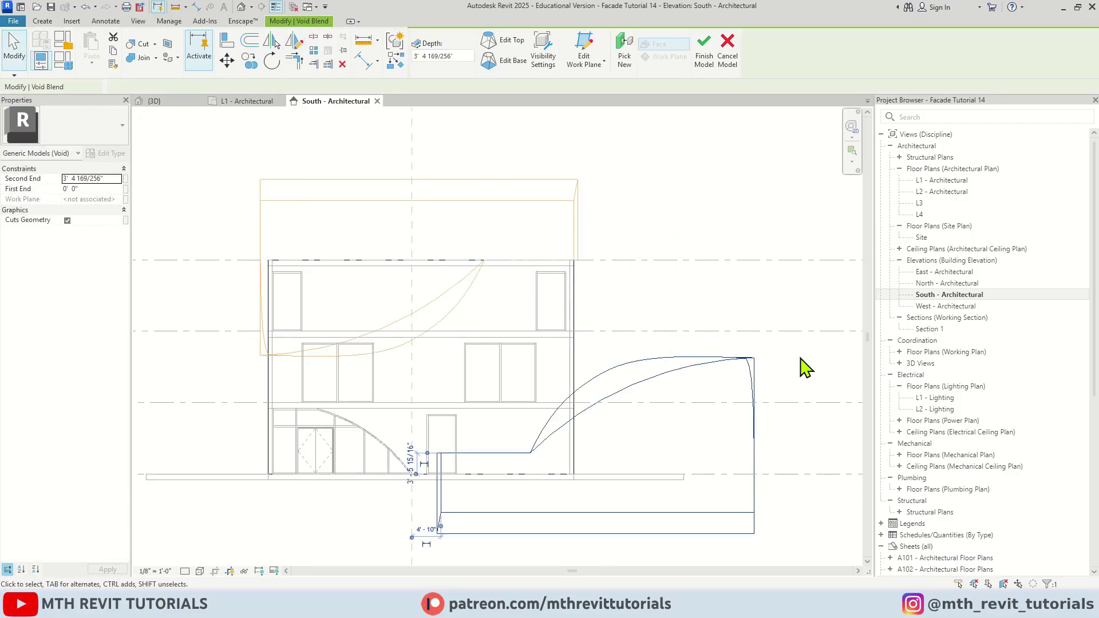
click(798, 369)
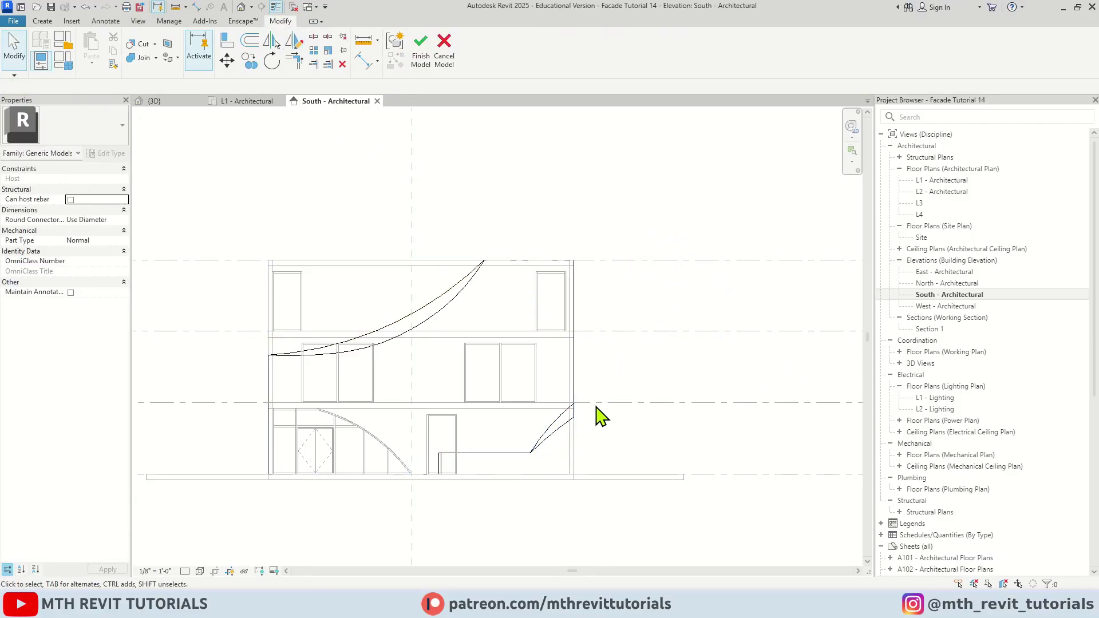
- Move the flipped void blend down near level L1
click(545, 441)
click(226, 61)
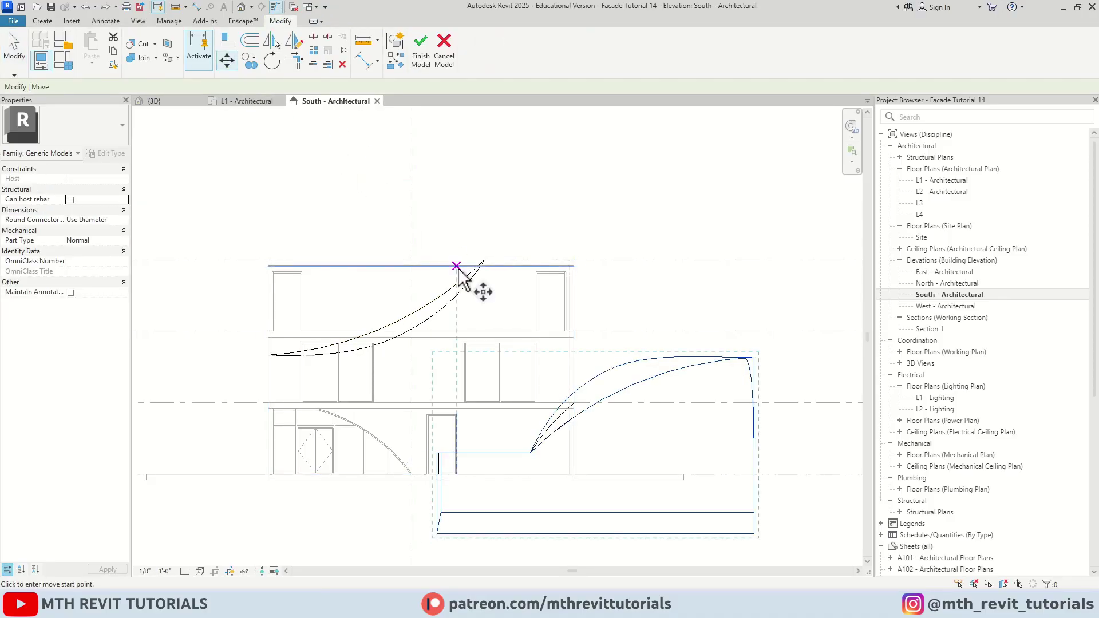
click(531, 453)
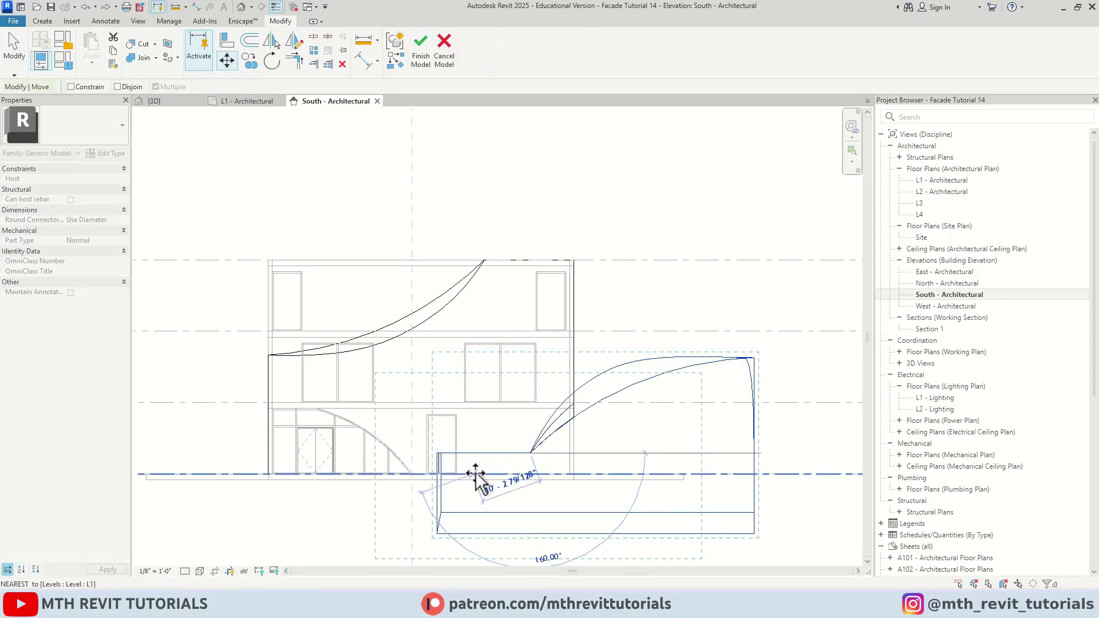
click(468, 474)
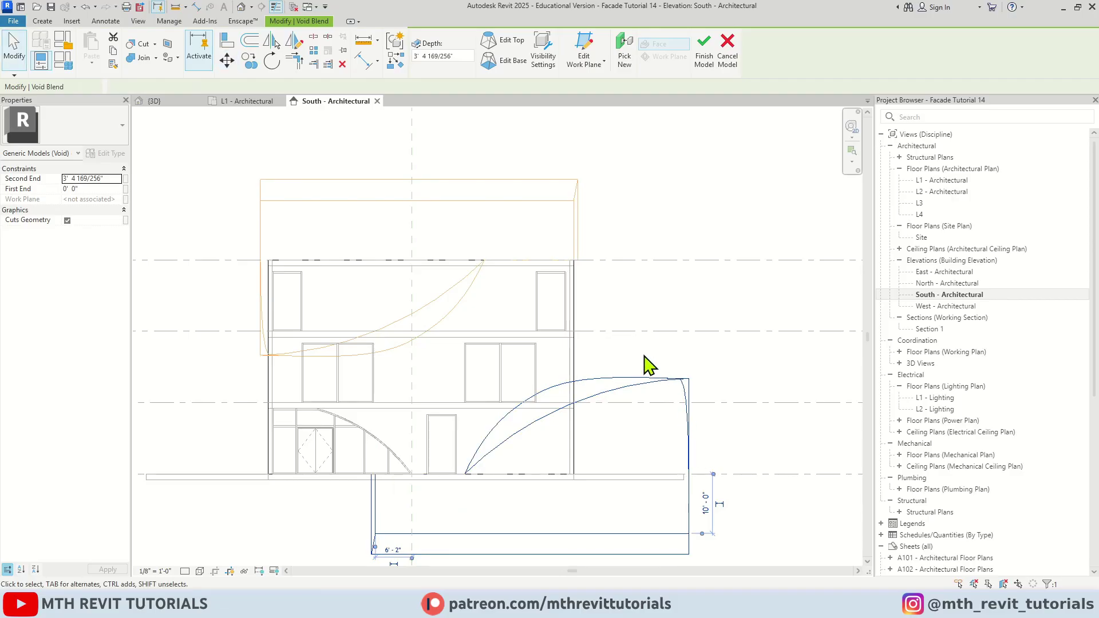
scroll(685, 391, up, 1)
key(Escape)
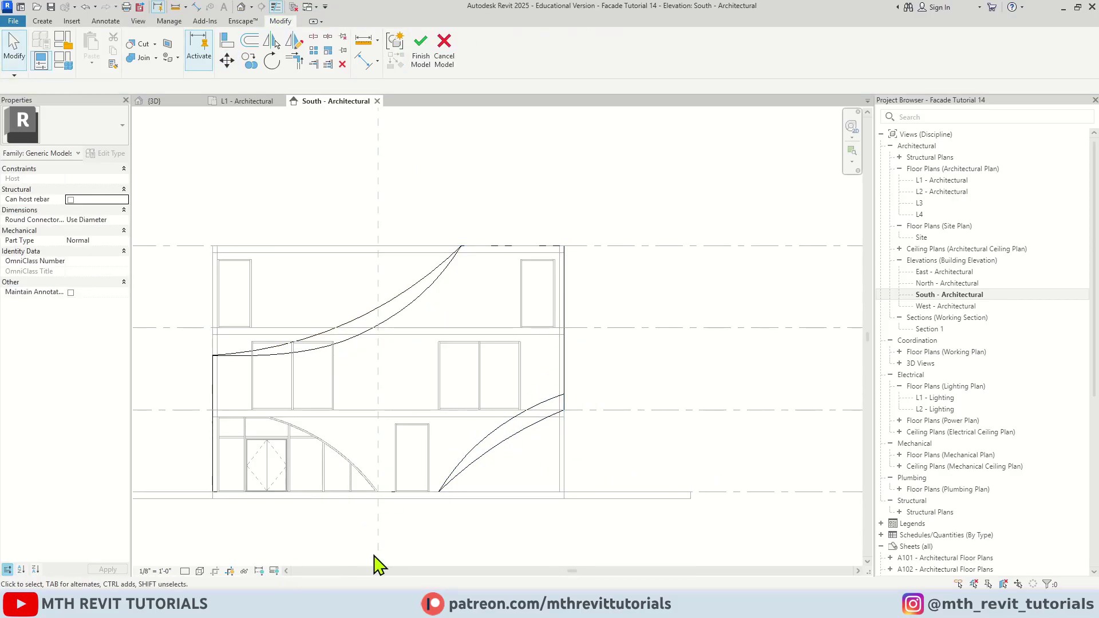
click(497, 442)
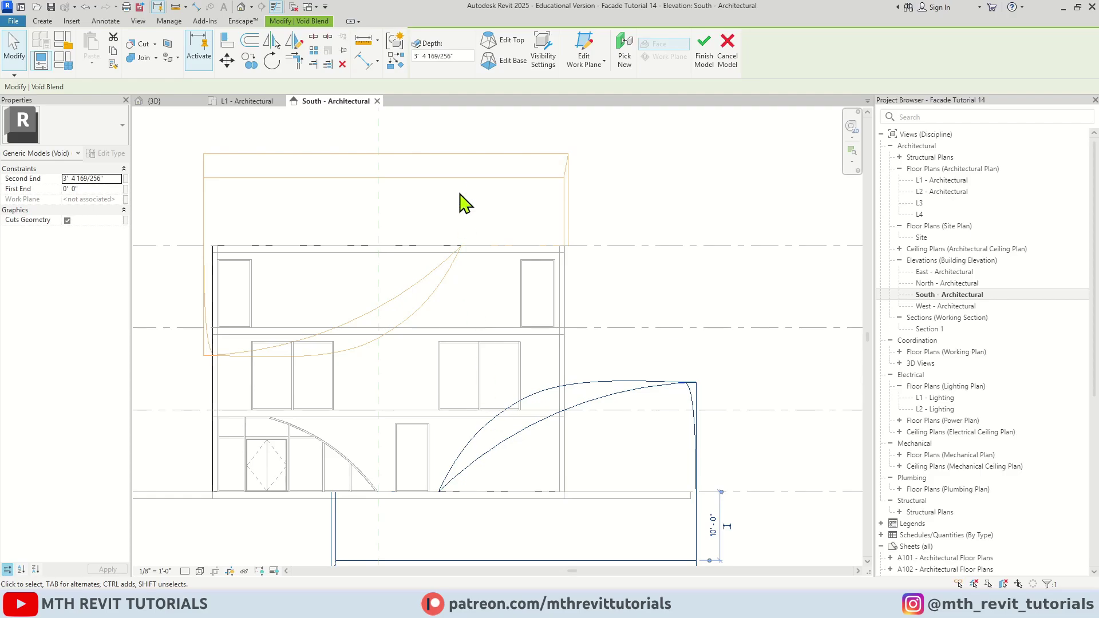
- In the base profile, move the arc's end and make it bulge higher
click(519, 64)
click(560, 413)
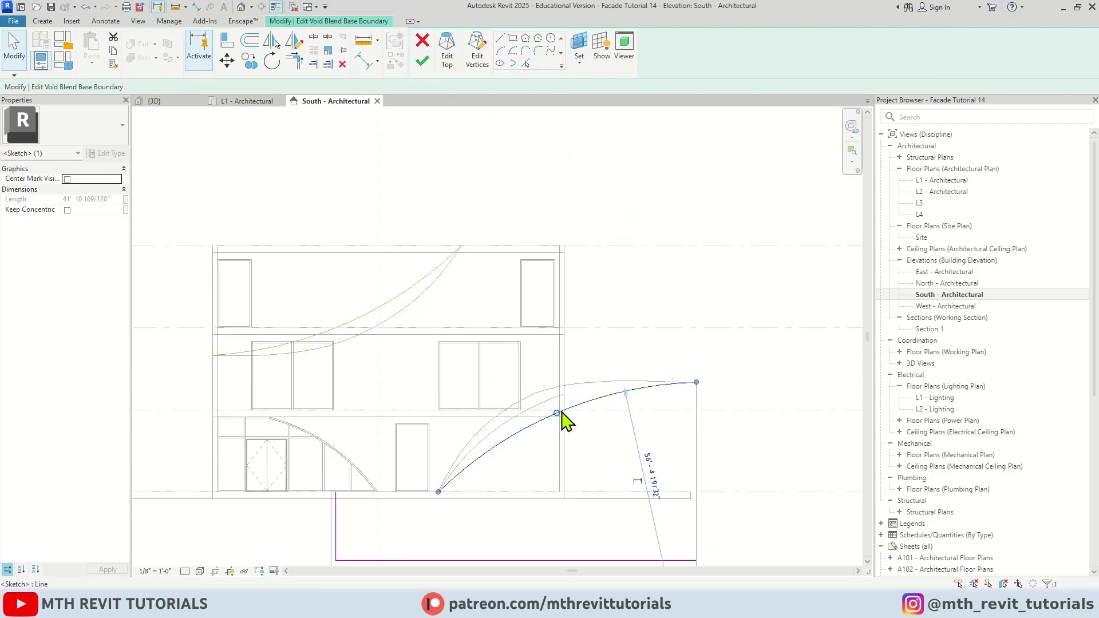
mouse_move(696, 382)
mouse_down()
mouse_move(610, 387)
mouse_move(579, 404)
mouse_up()
mouse_move(503, 441)
mouse_down()
mouse_move(489, 437)
mouse_move(495, 411)
mouse_move(497, 430)
mouse_up()
click(628, 457)
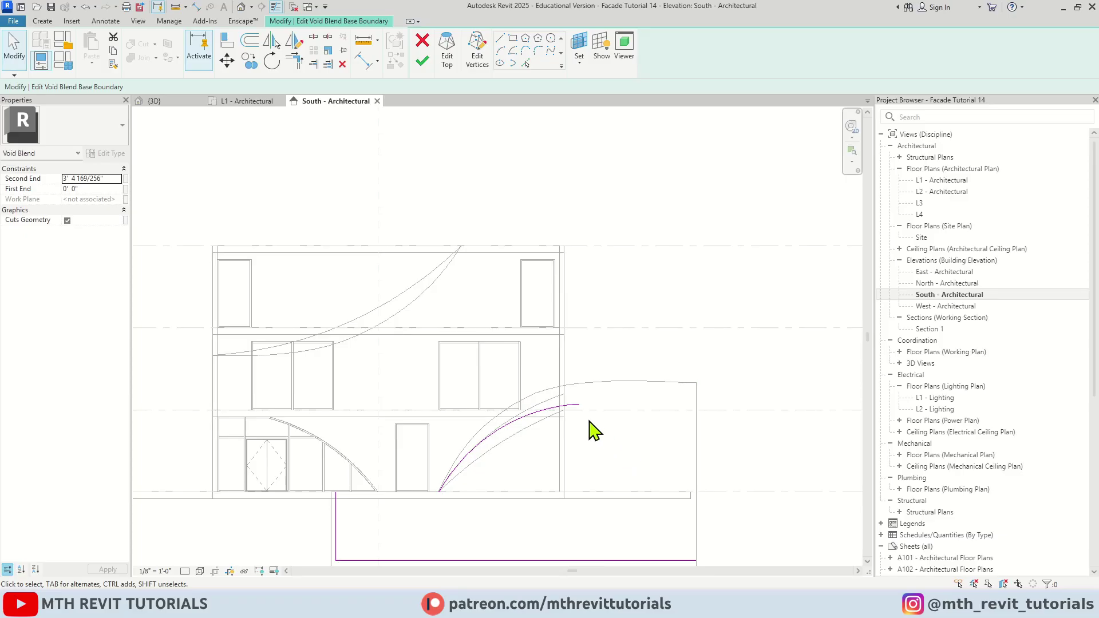
- Draw a horizontal line from the arc's end to the right boundary and trim the corner
click(499, 38)
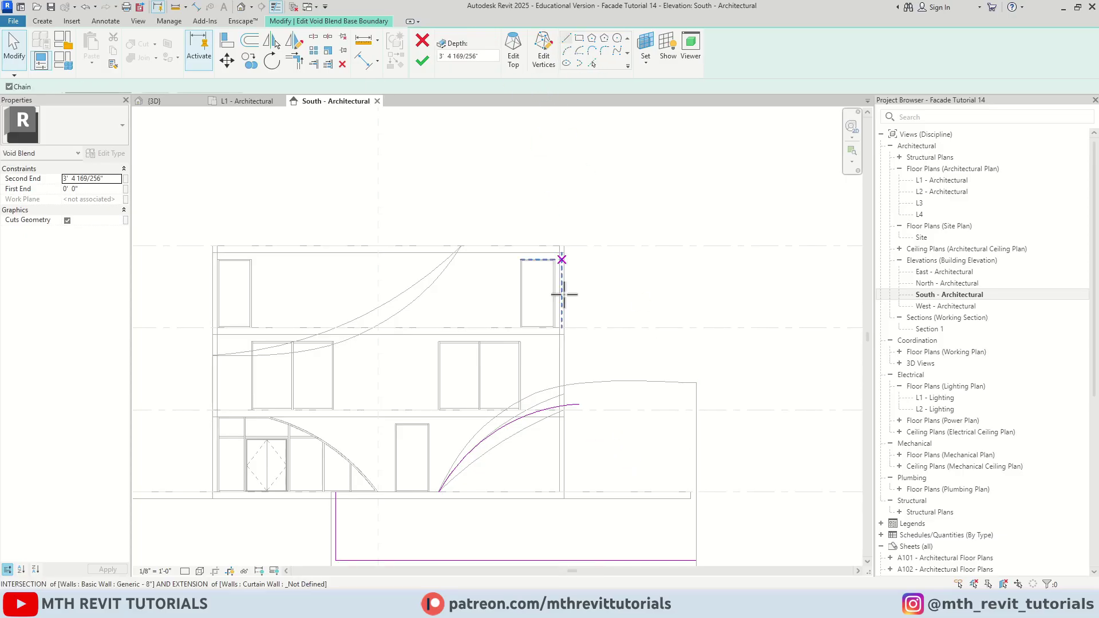
click(579, 404)
scroll(664, 400, up, 2)
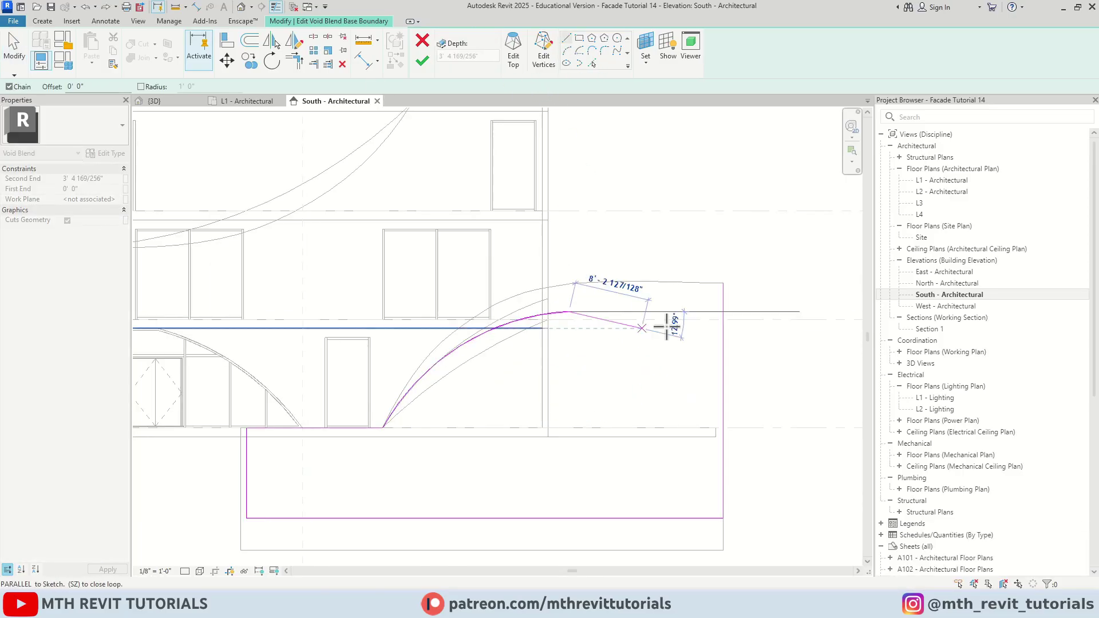
click(723, 312)
key(Escape)
key(Escape)
key(t)
key(r)
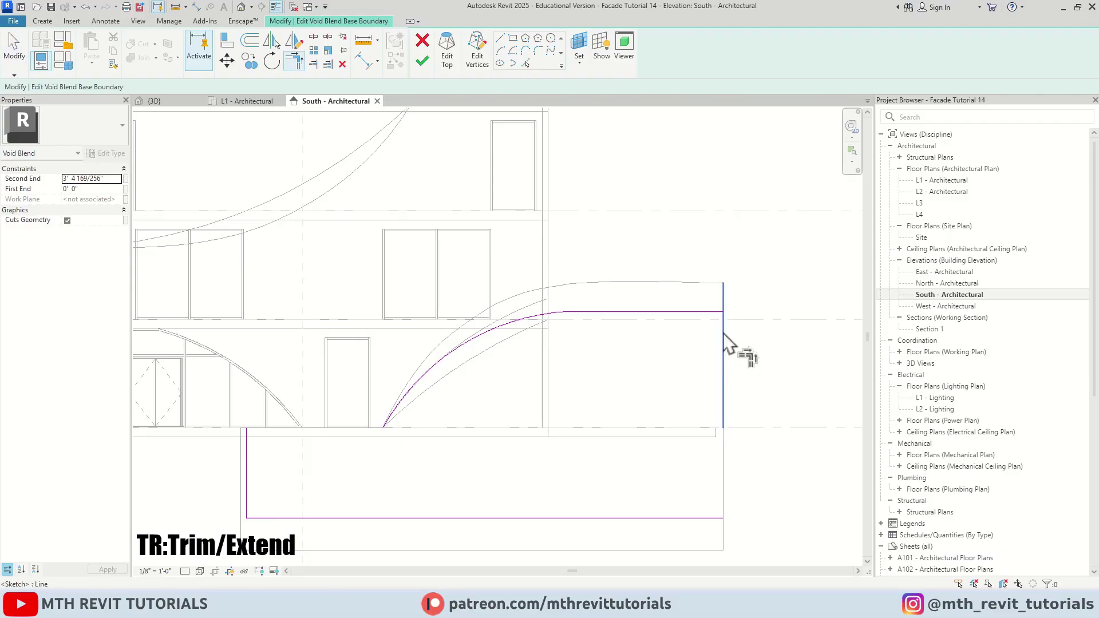
click(703, 312)
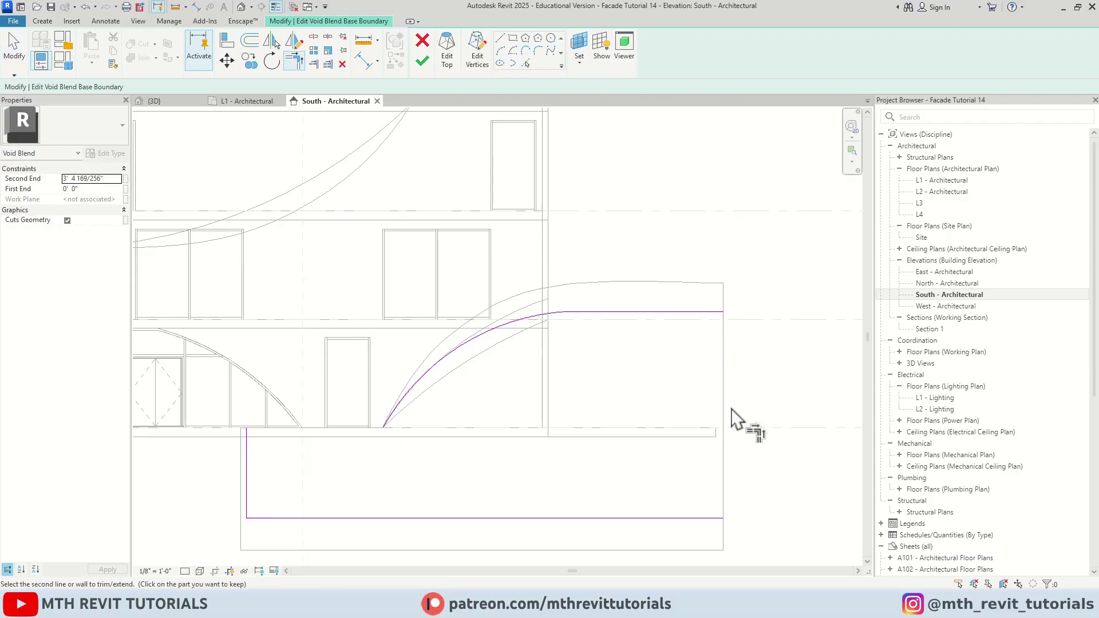
key(Escape)
key(Escape)
- Reshape the top spline's control points so it bulges higher, then finish the void blend
click(447, 67)
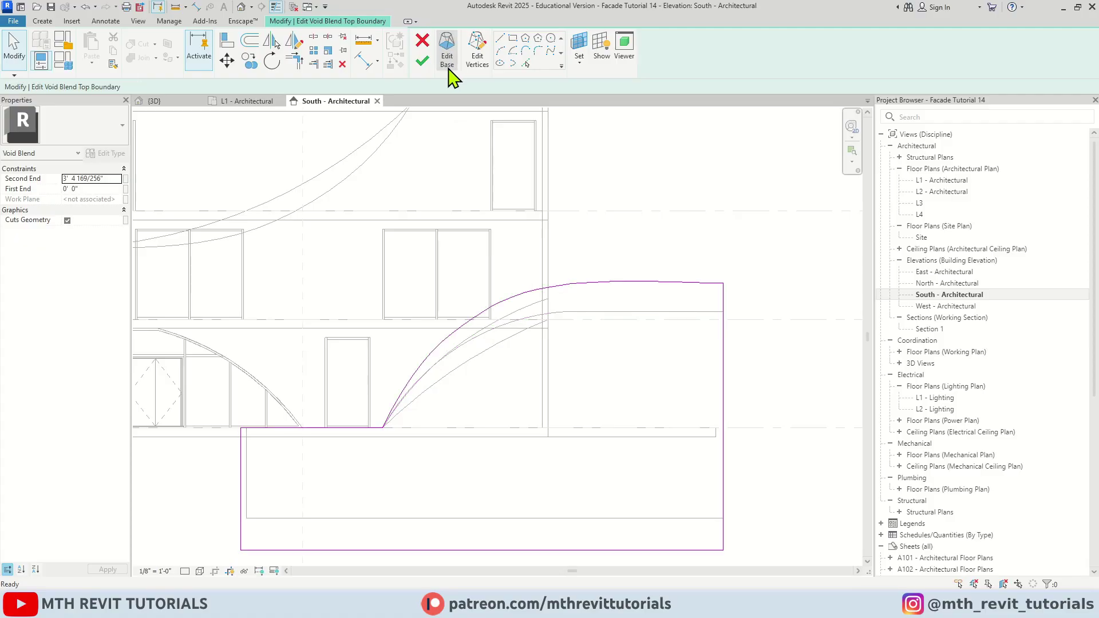
click(525, 293)
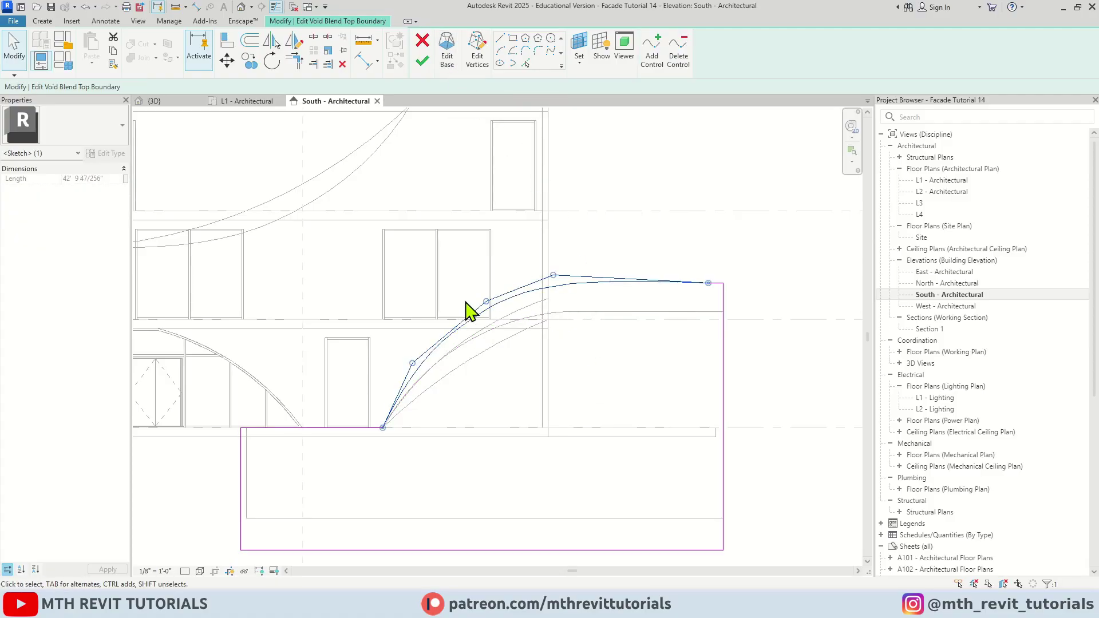
drag(487, 301, 401, 320)
drag(413, 363, 391, 374)
drag(553, 275, 529, 240)
click(778, 319)
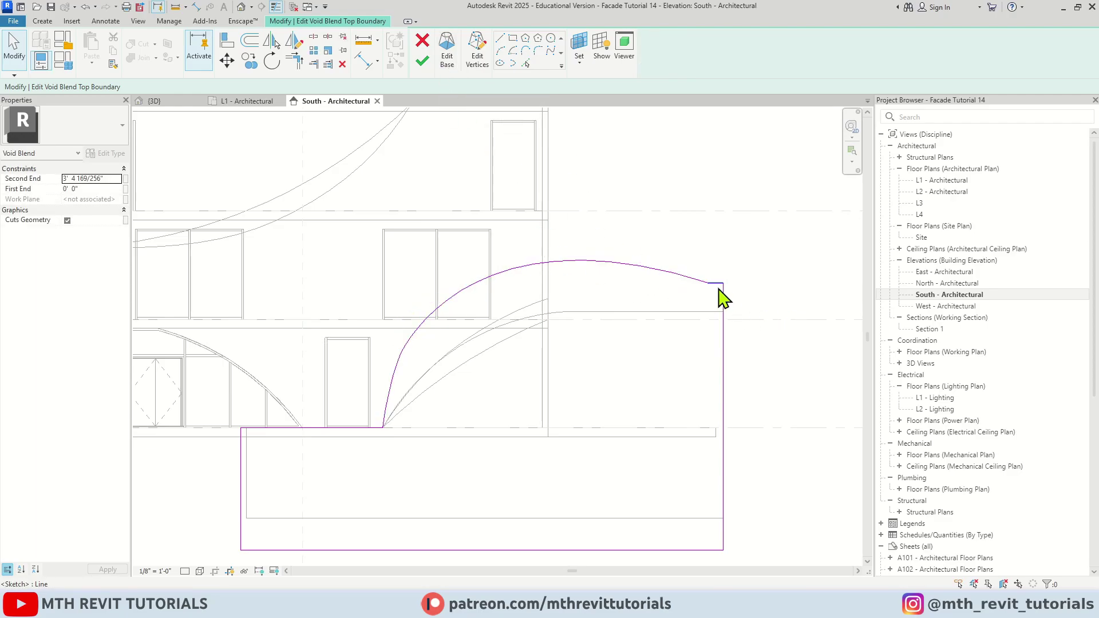
click(421, 67)
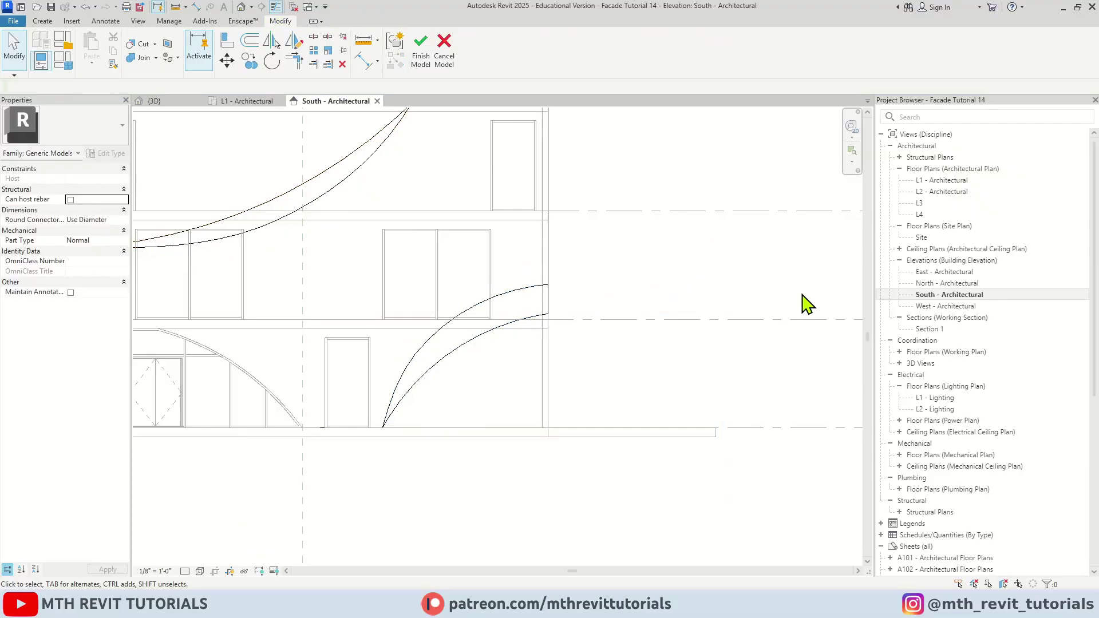
- Mirror the lower void blend left about a vertical axis at the facade midpoint
scroll(674, 391, down, 1)
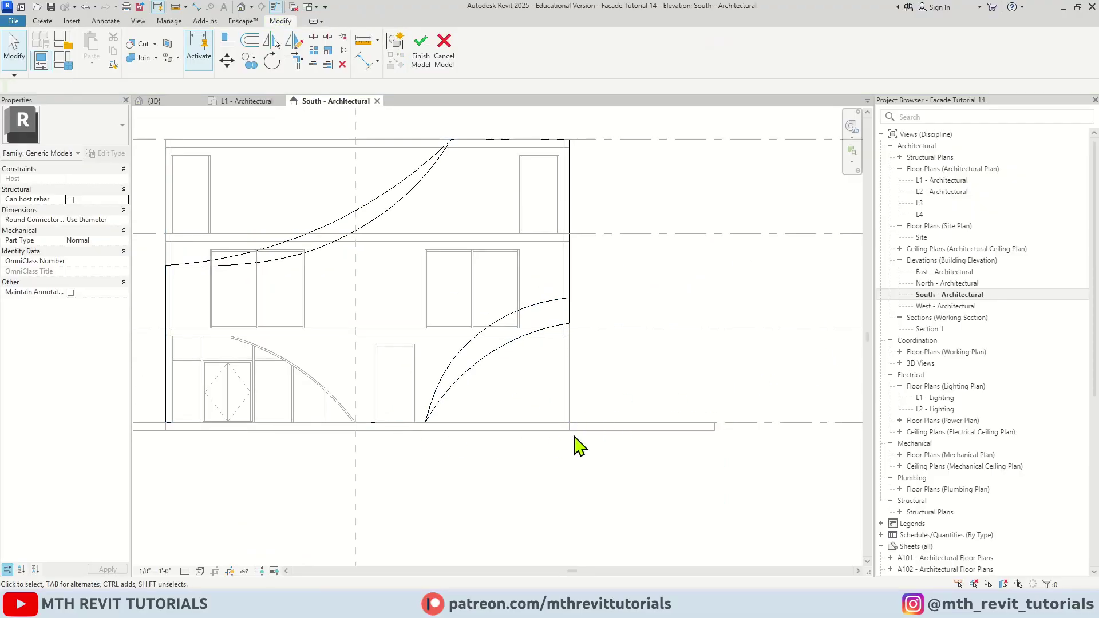
scroll(593, 422, down, 2)
scroll(380, 375, up, 2)
click(593, 383)
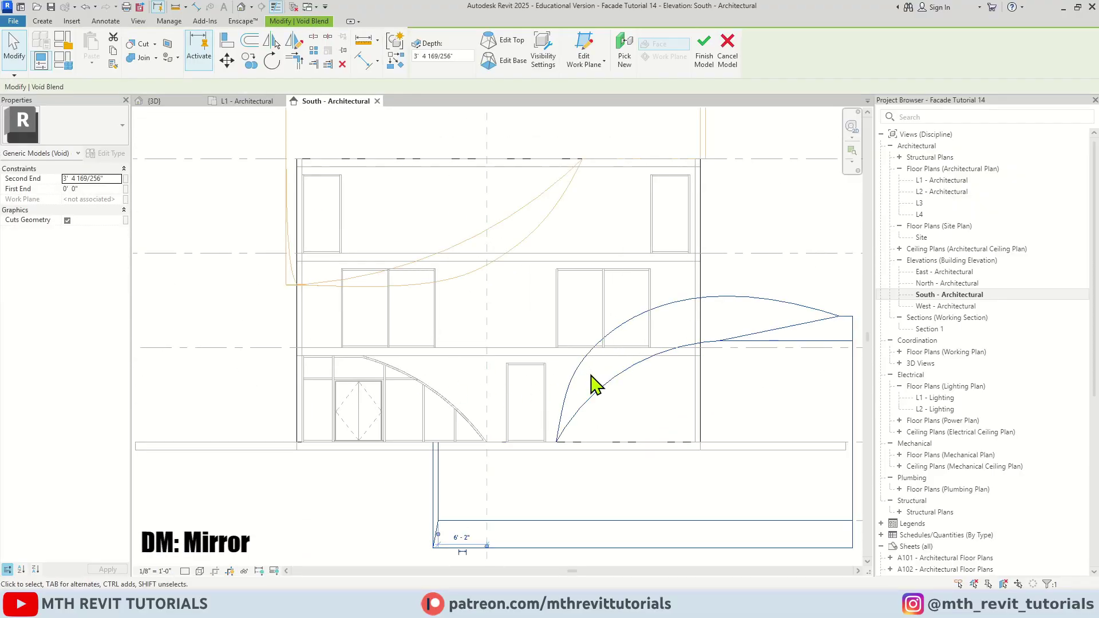
key(d)
key(m)
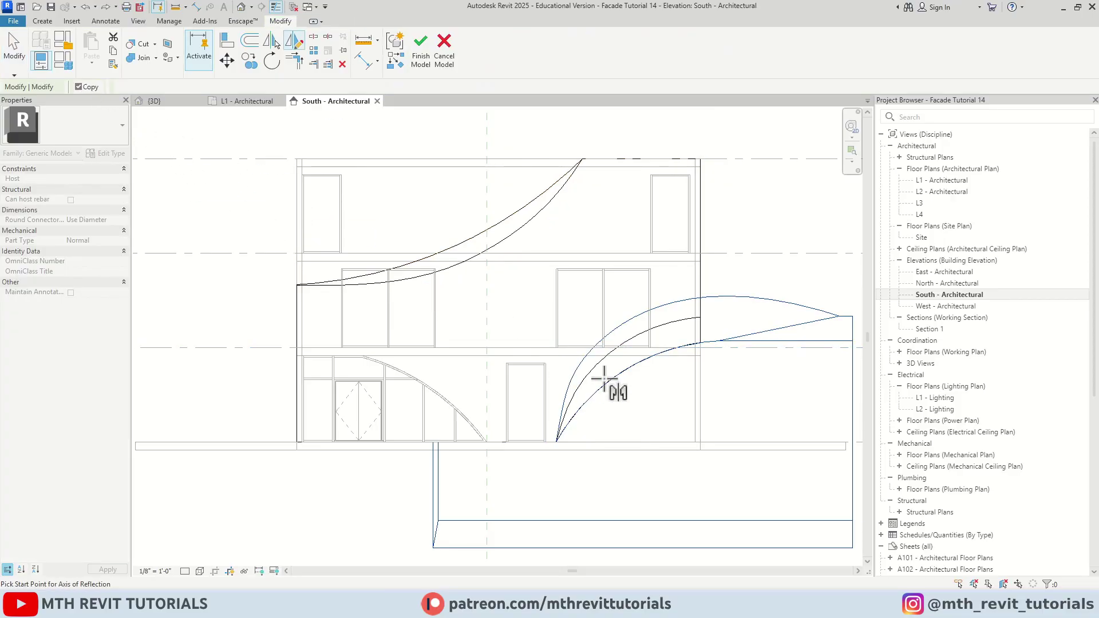
click(525, 441)
click(524, 316)
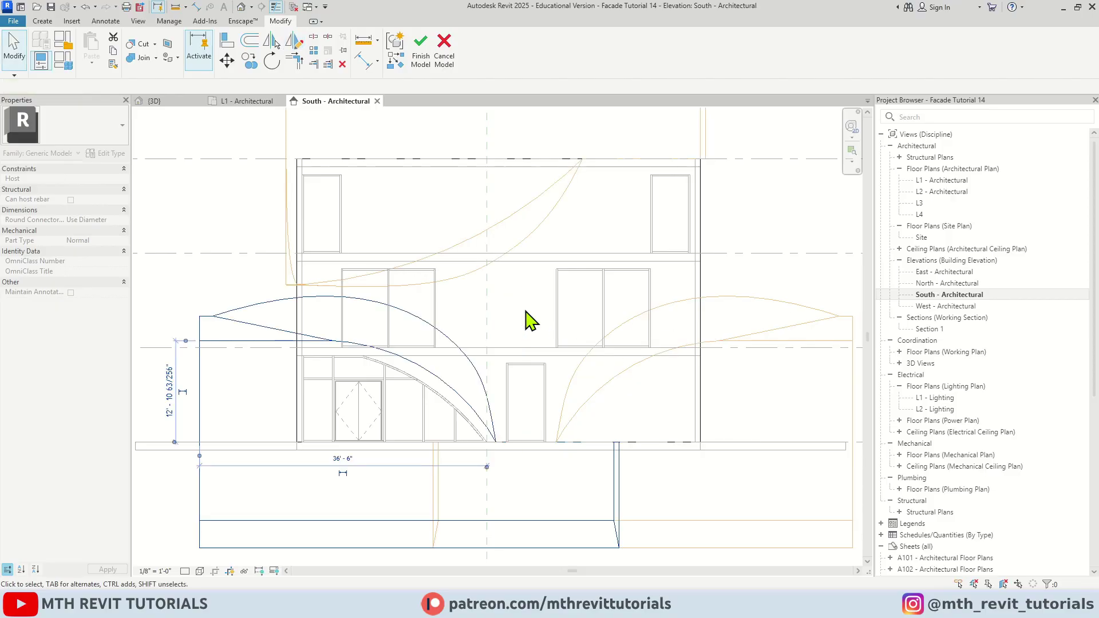
scroll(366, 404, up, 2)
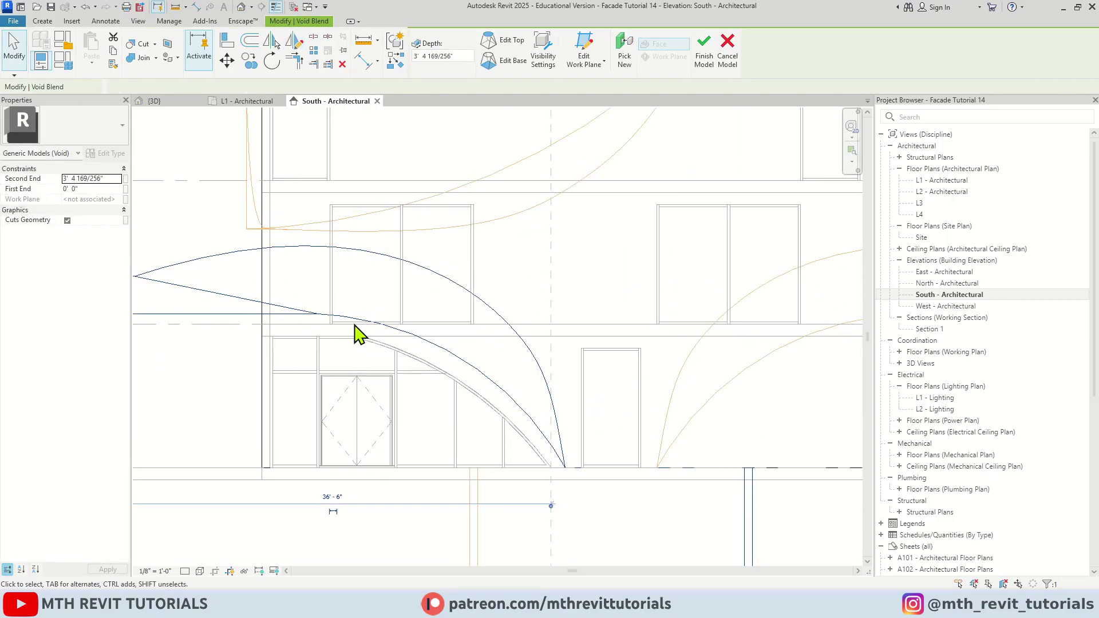
middle_drag(357, 332, 645, 334)
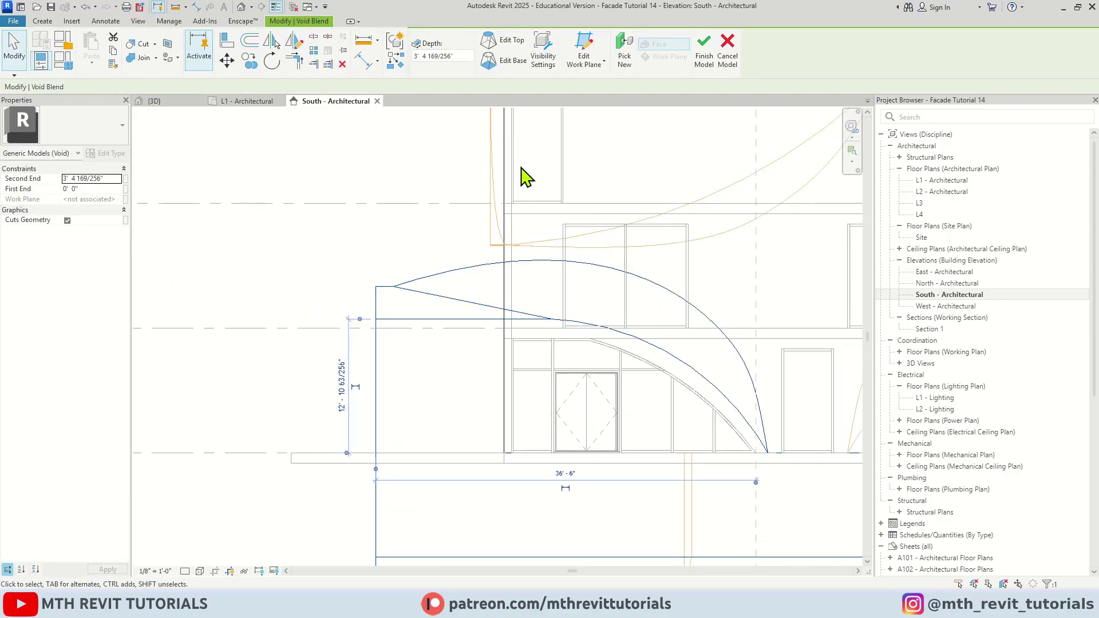
- In Edit Base, delete the old base arc and line
click(511, 62)
scroll(658, 343, up, 3)
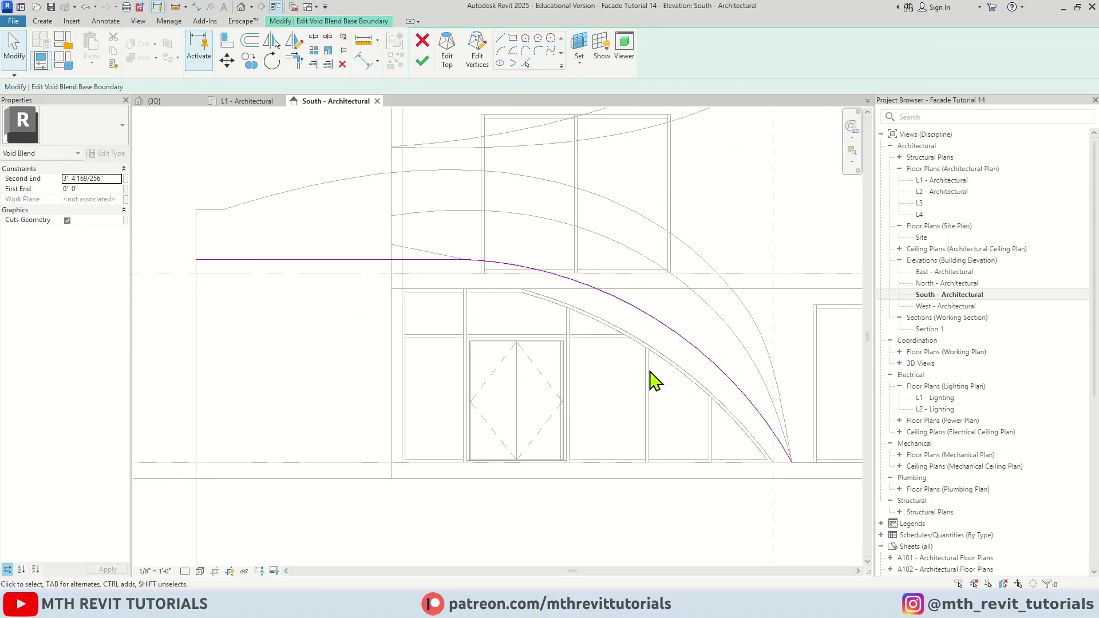
mouse_move(608, 222)
mouse_down()
mouse_move(493, 291)
mouse_move(453, 298)
mouse_up()
key(Delete)
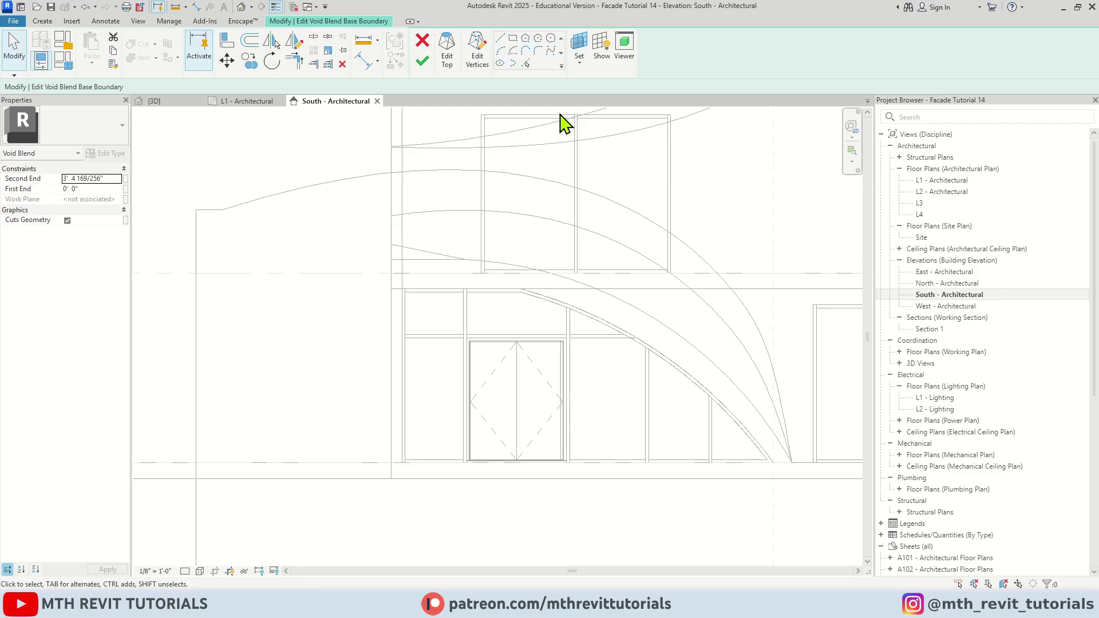
- Pick the storefront's arched edge and the floor line as new base lines
click(526, 64)
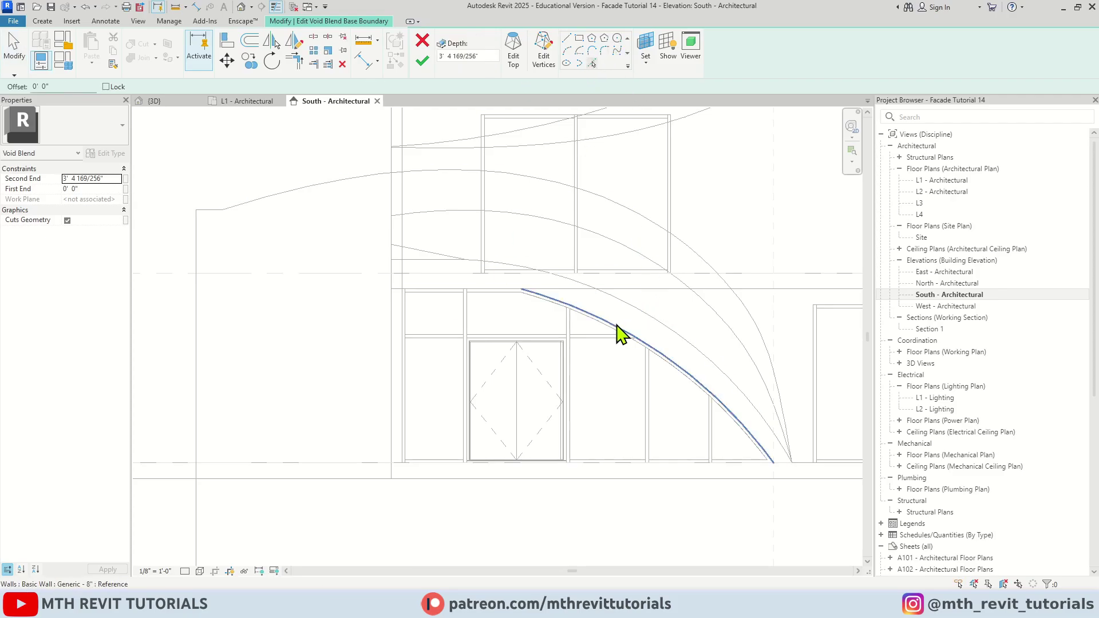
scroll(456, 307, up, 2)
scroll(469, 286, down, 2)
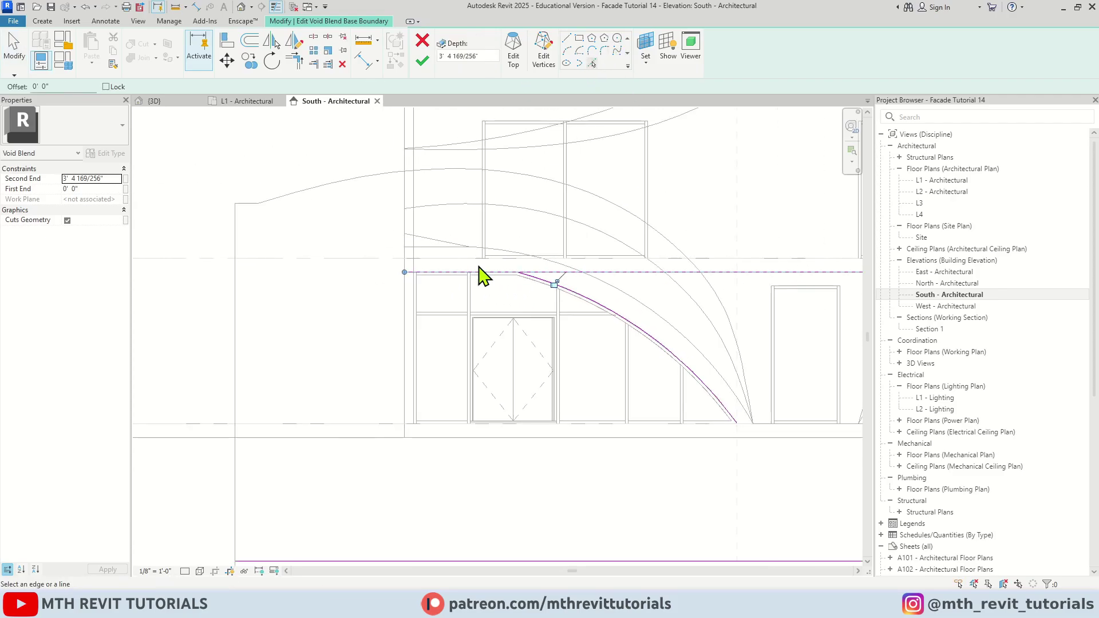
scroll(630, 372, down, 1)
click(744, 395)
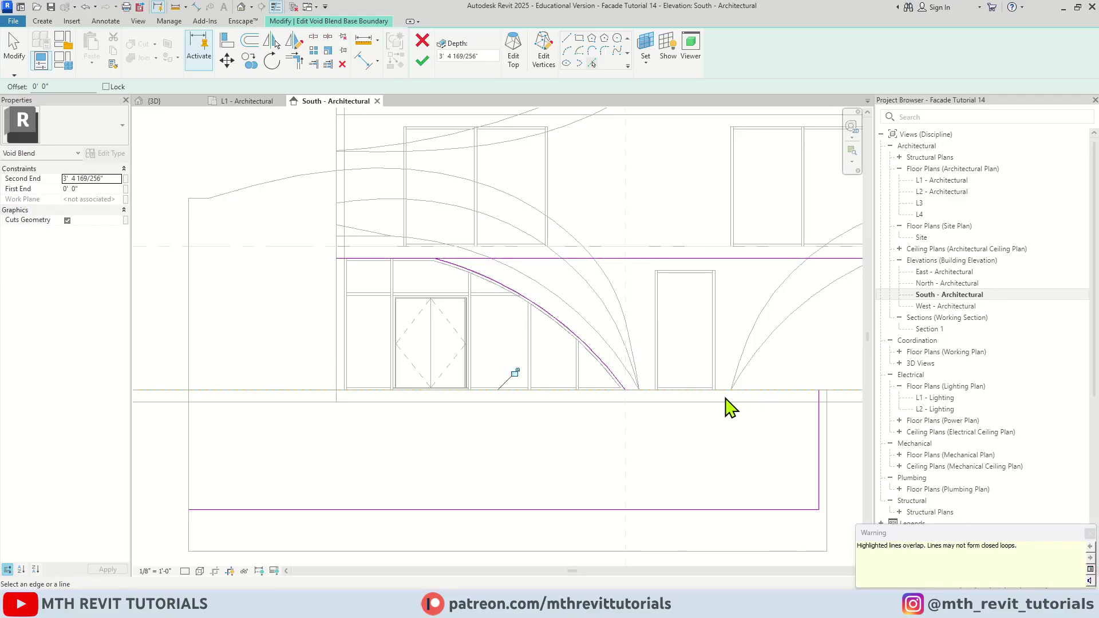
key(Escape)
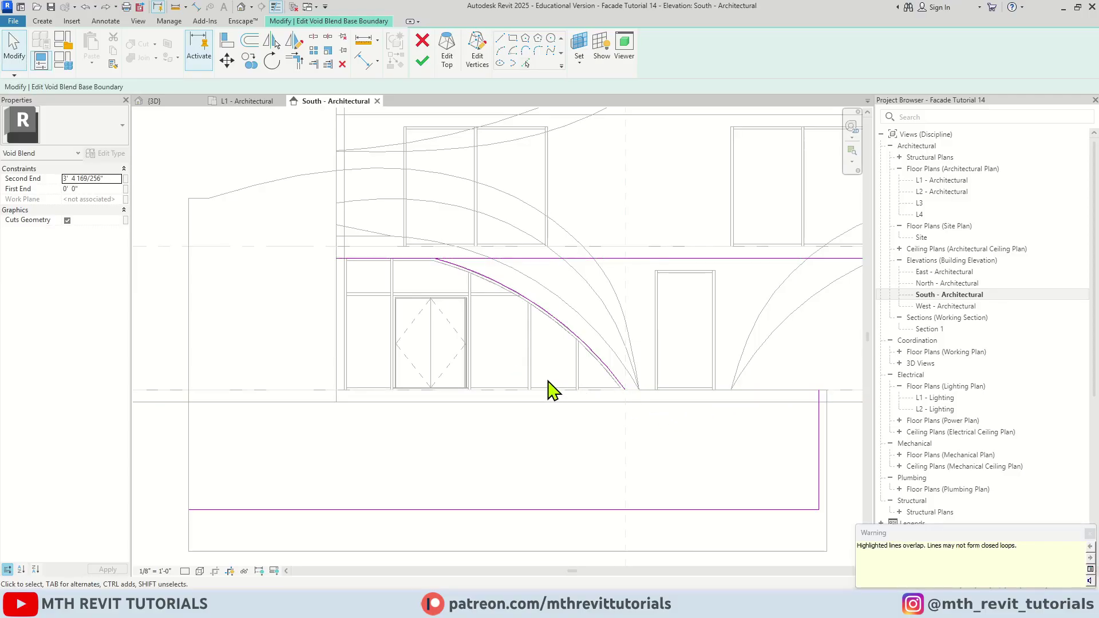
- Trim the base sketch's corners with Trim/Extend (TR) into a closed outline
scroll(657, 387, up, 1)
key(t)
key(r)
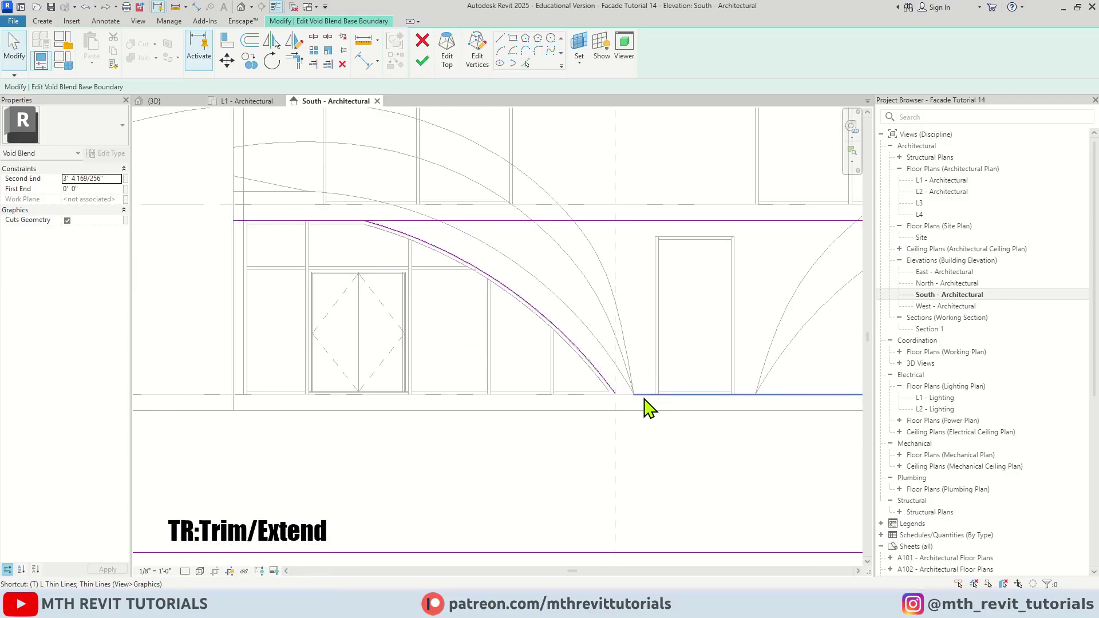
scroll(554, 421, down, 2)
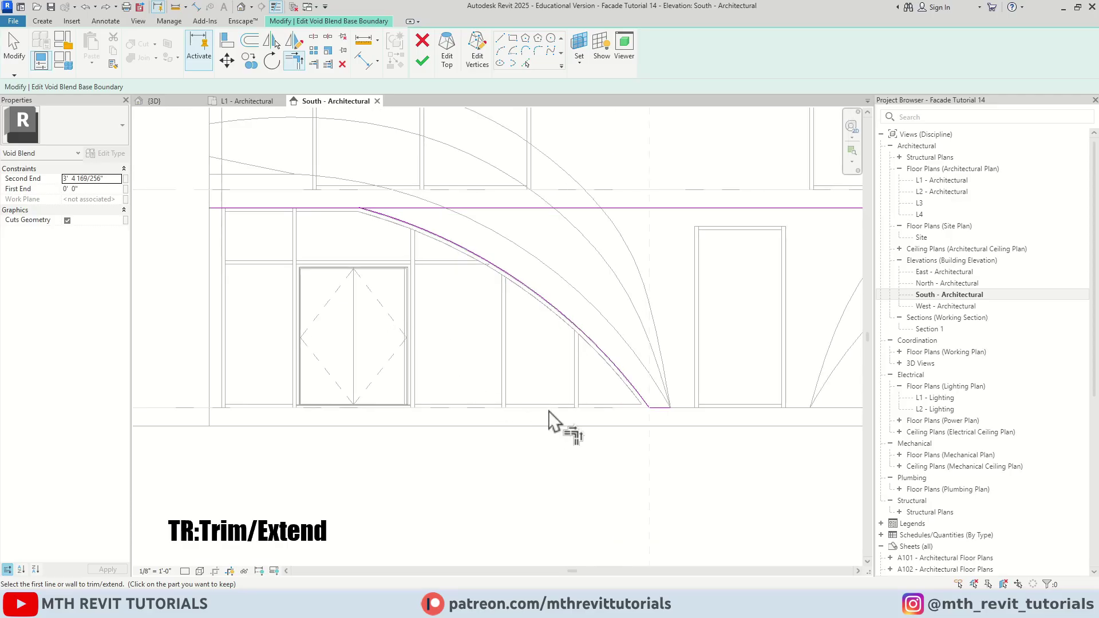
click(361, 226)
scroll(682, 346, down, 3)
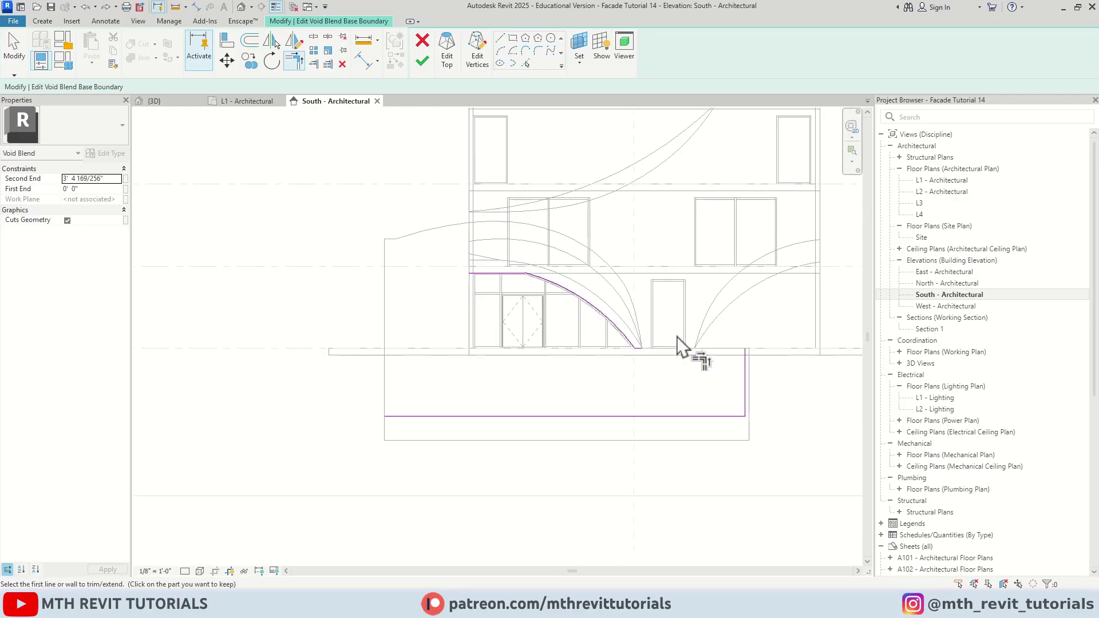
scroll(454, 294, up, 2)
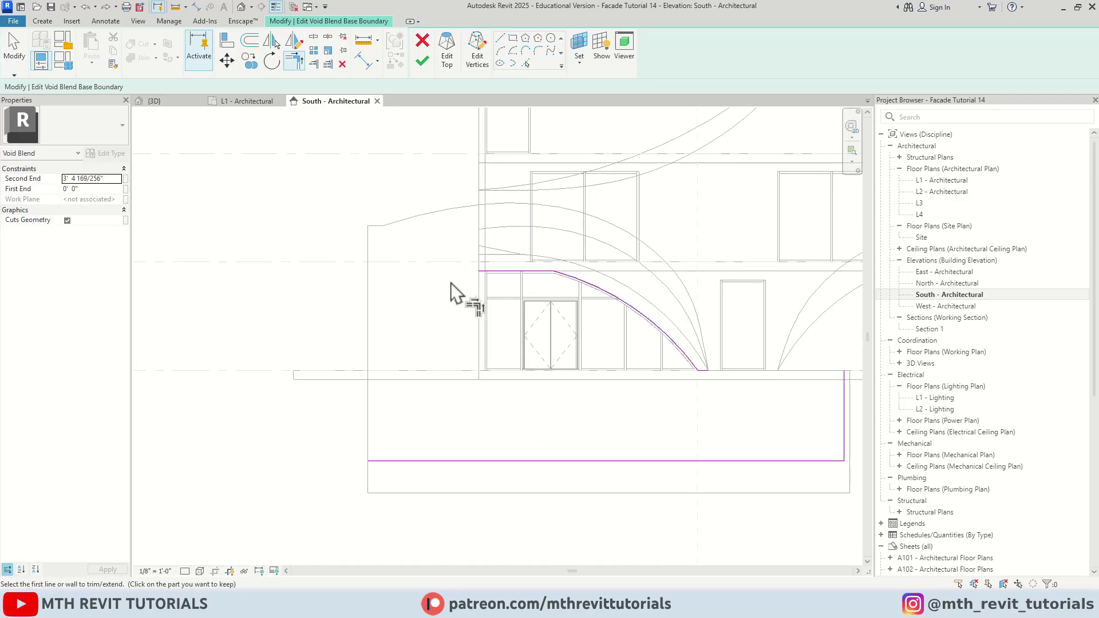
click(368, 314)
- End the trim and reshape the void blend's top curve by dragging a control point
key(Escape)
scroll(398, 336, down, 1)
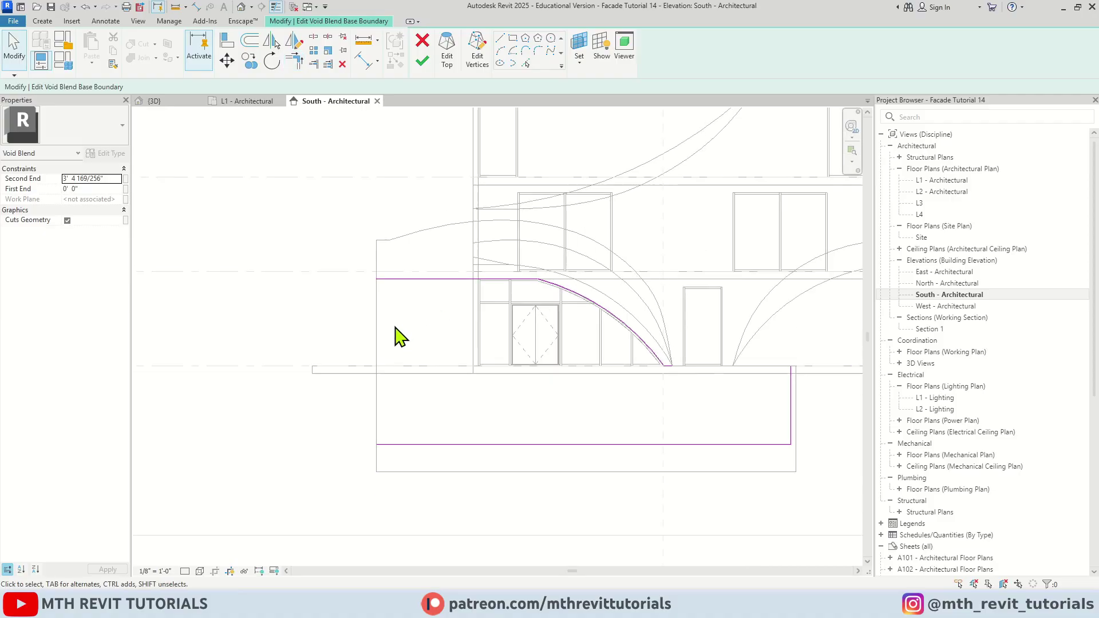
click(450, 60)
scroll(542, 240, up, 1)
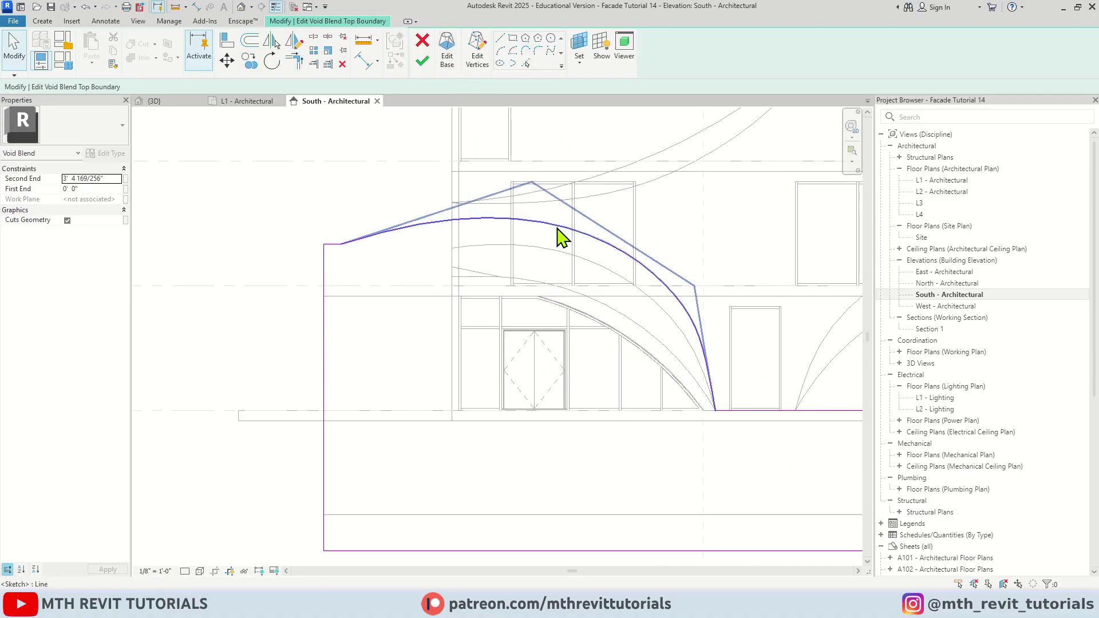
mouse_move(531, 183)
mouse_down()
mouse_move(493, 238)
mouse_move(579, 259)
mouse_up()
- Redraw the top curve ending at the floor line's midpoint and adjust its end point
key(Return)
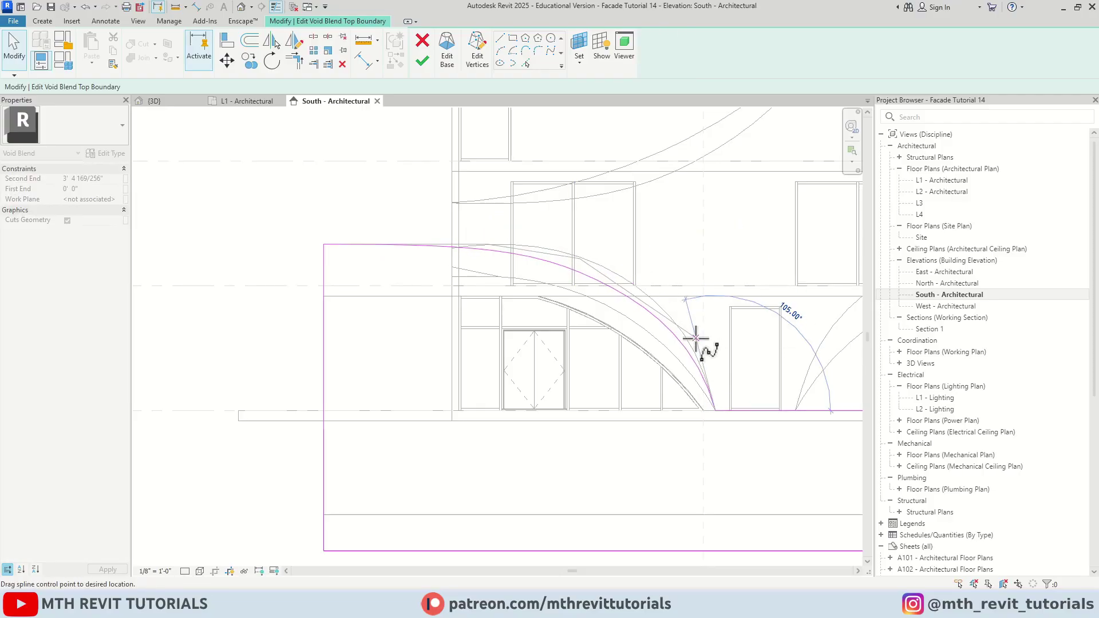
scroll(715, 378, up, 3)
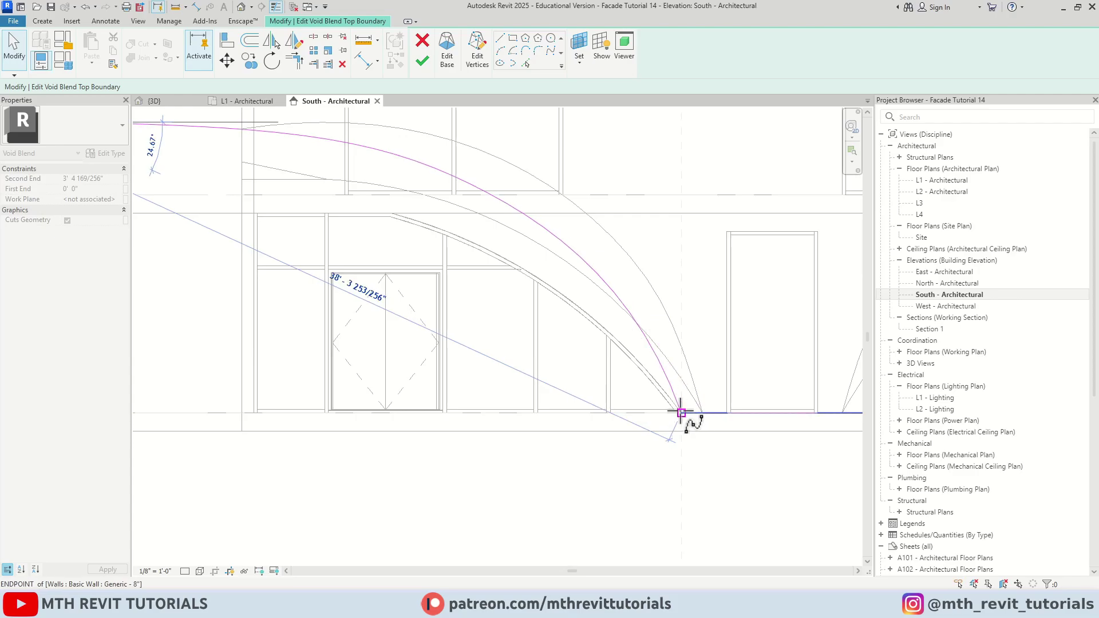
click(686, 412)
scroll(673, 398, down, 2)
key(Escape)
click(569, 234)
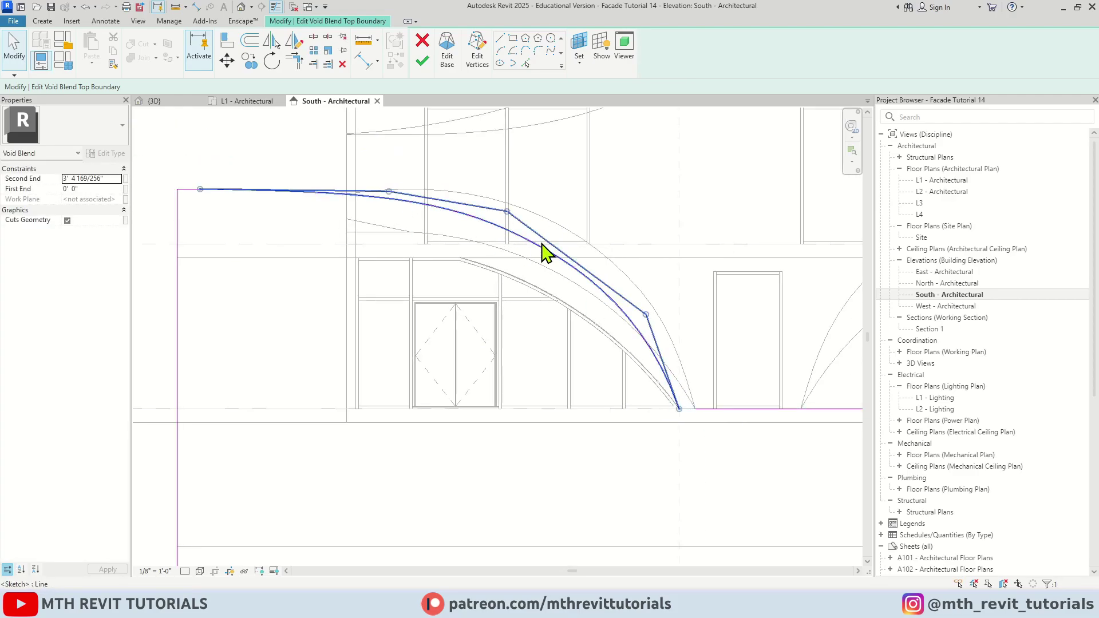
drag(519, 214, 522, 220)
- Move the floor sketch line's end so it meets the new curve
scroll(561, 355, down, 3)
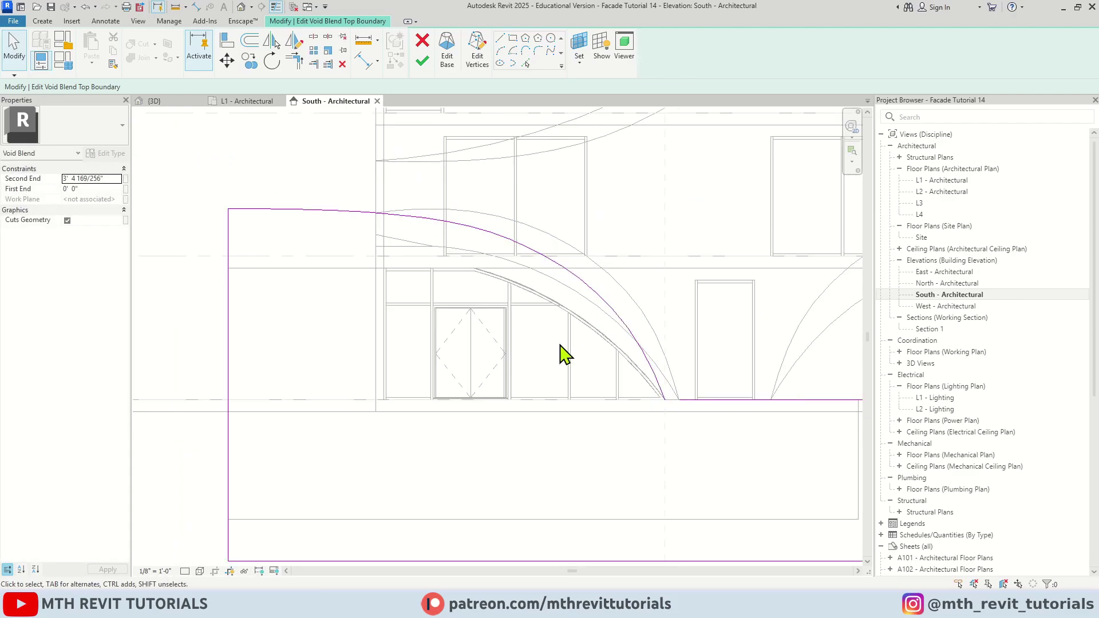
click(657, 393)
scroll(662, 395, up, 4)
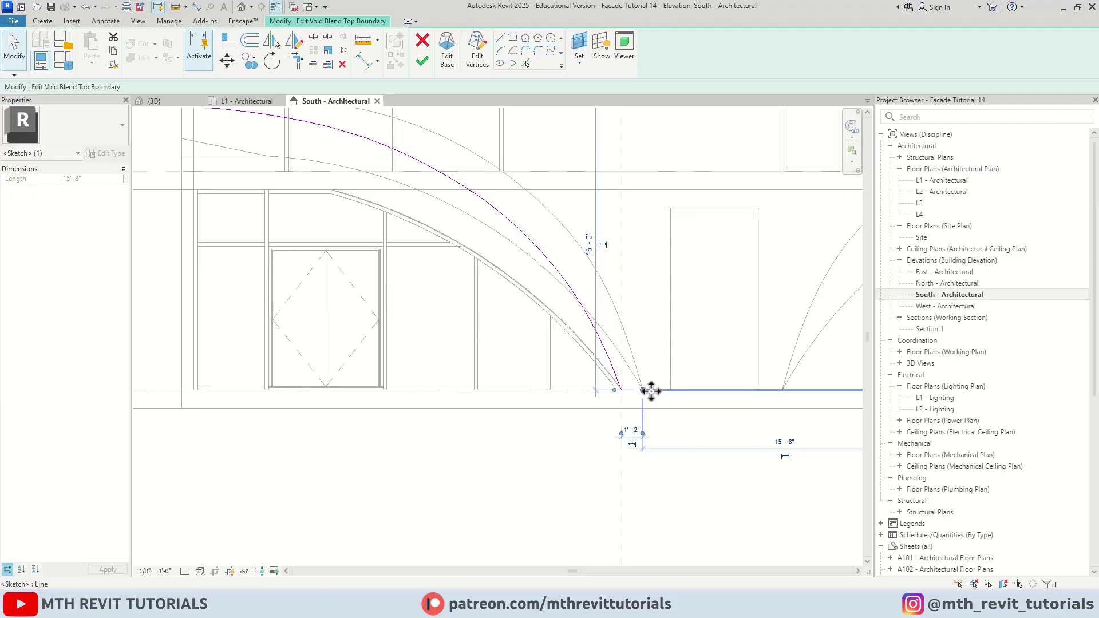
click(619, 387)
key(Escape)
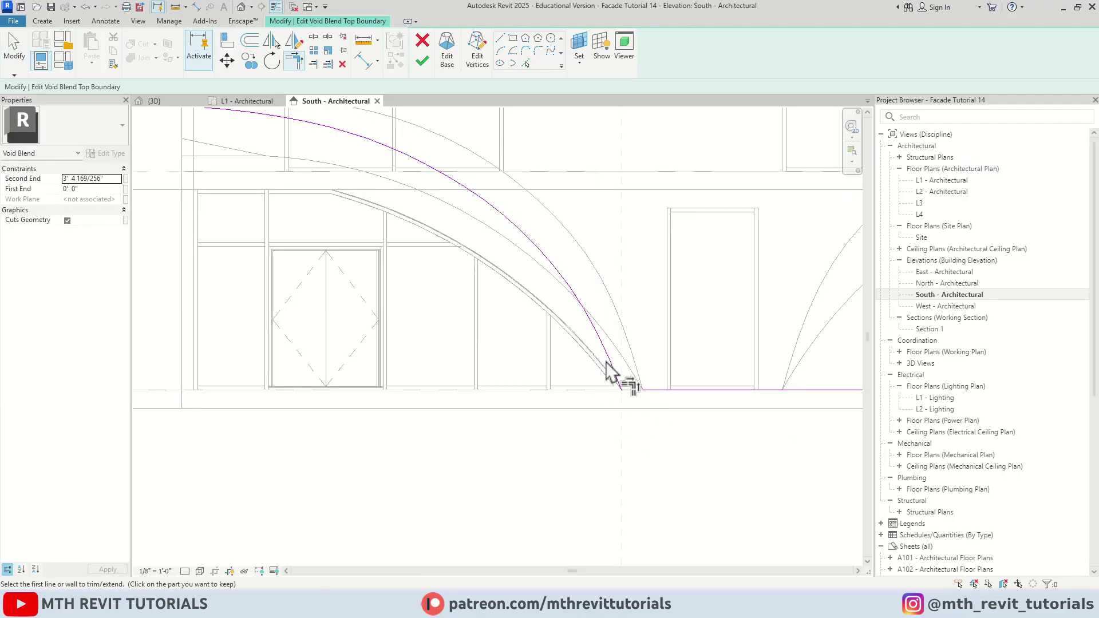
click(650, 393)
scroll(645, 396, up, 3)
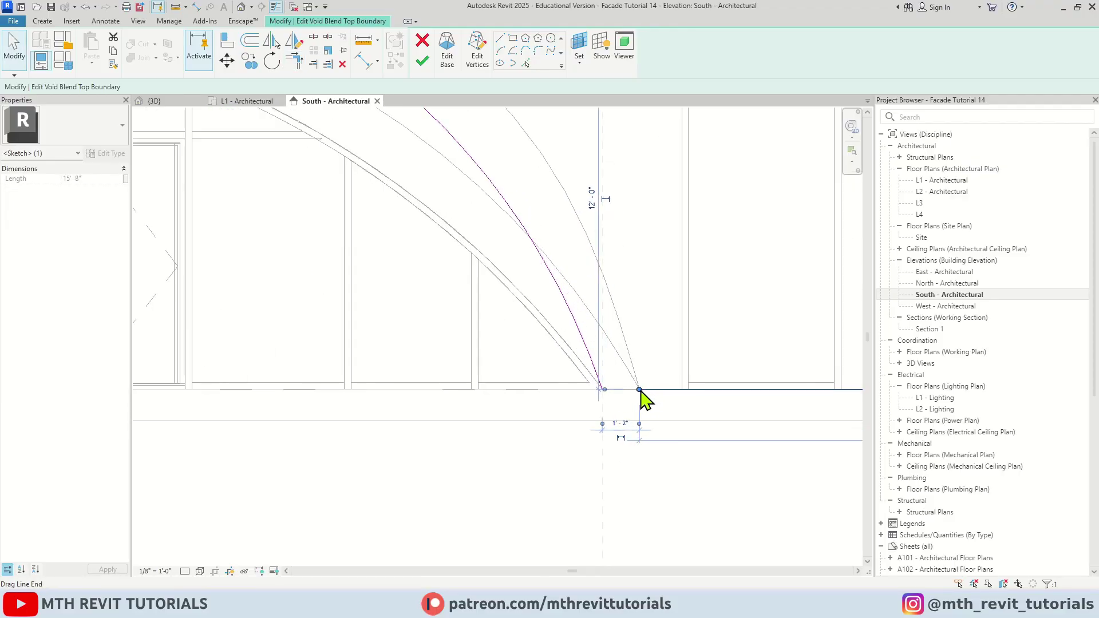
scroll(635, 389, down, 2)
drag(635, 388, 603, 387)
key(Escape)
- Check the sketch lines and finish editing the void blend profiles
scroll(612, 392, down, 5)
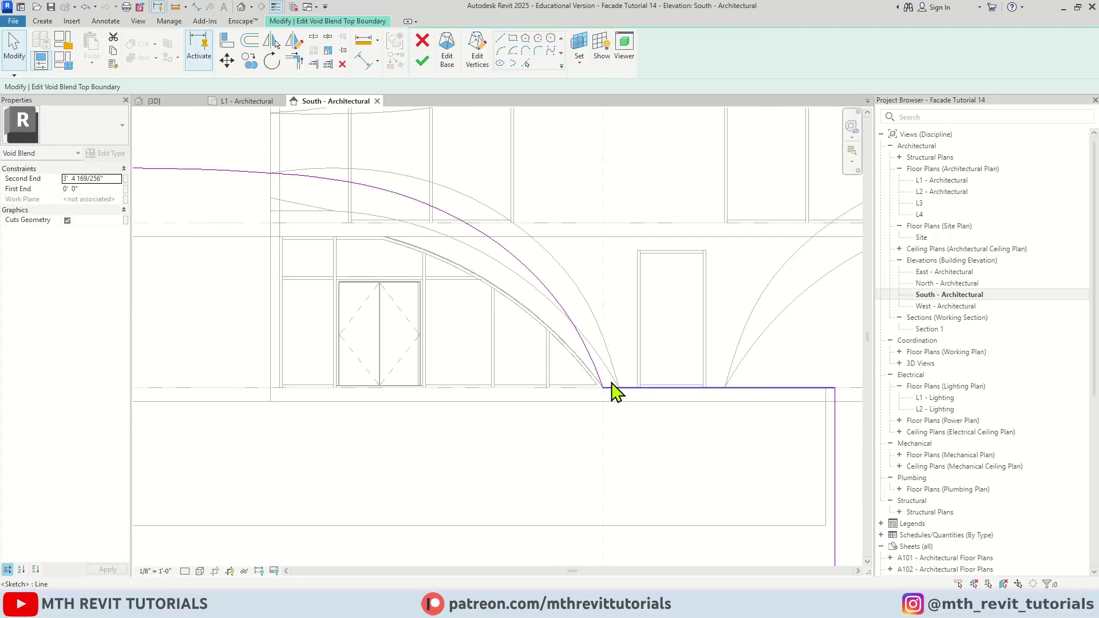
scroll(427, 293, up, 2)
mouse_move(421, 279)
mouse_down()
mouse_move(863, 554)
mouse_move(834, 555)
mouse_up()
key(Escape)
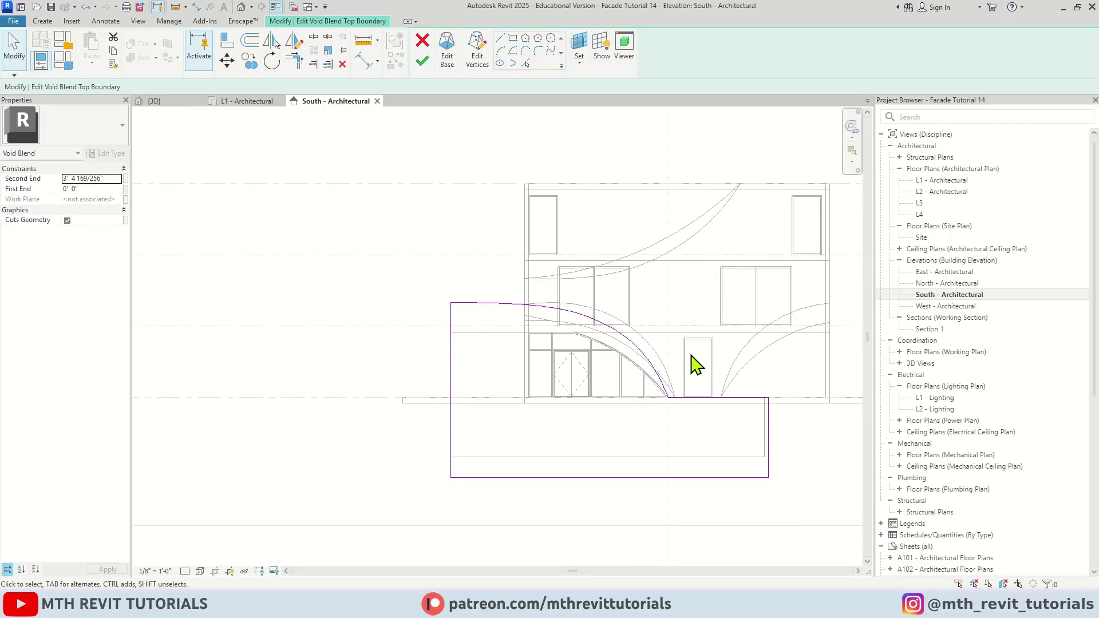
click(422, 61)
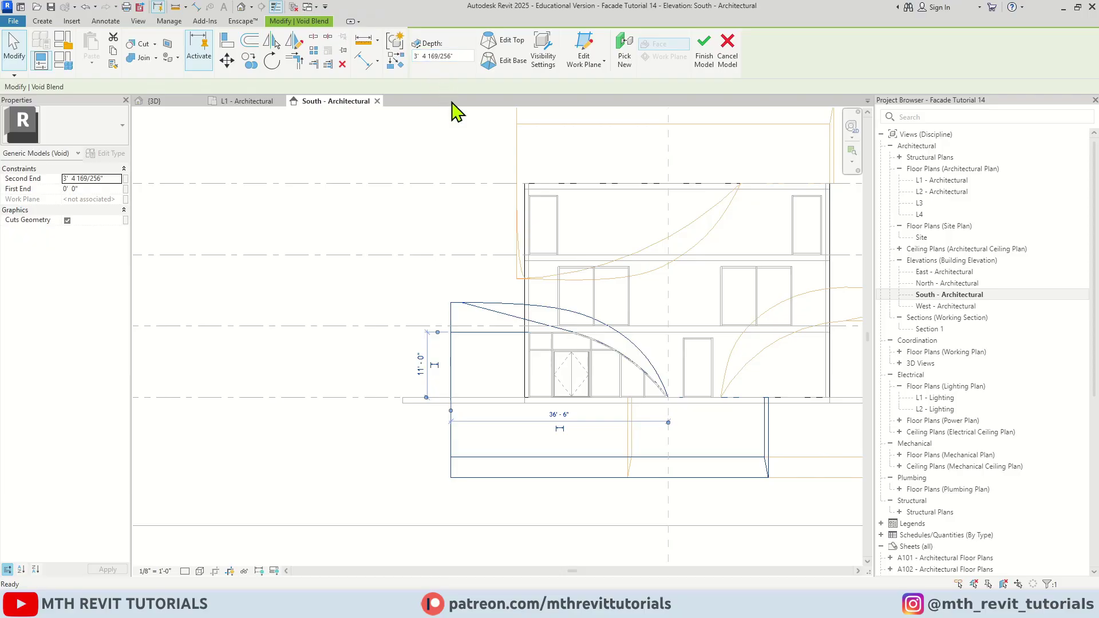
- In the {3D} view, orbit around the canopy and select the arched void blend
key(Escape)
scroll(712, 289, up, 2)
click(174, 103)
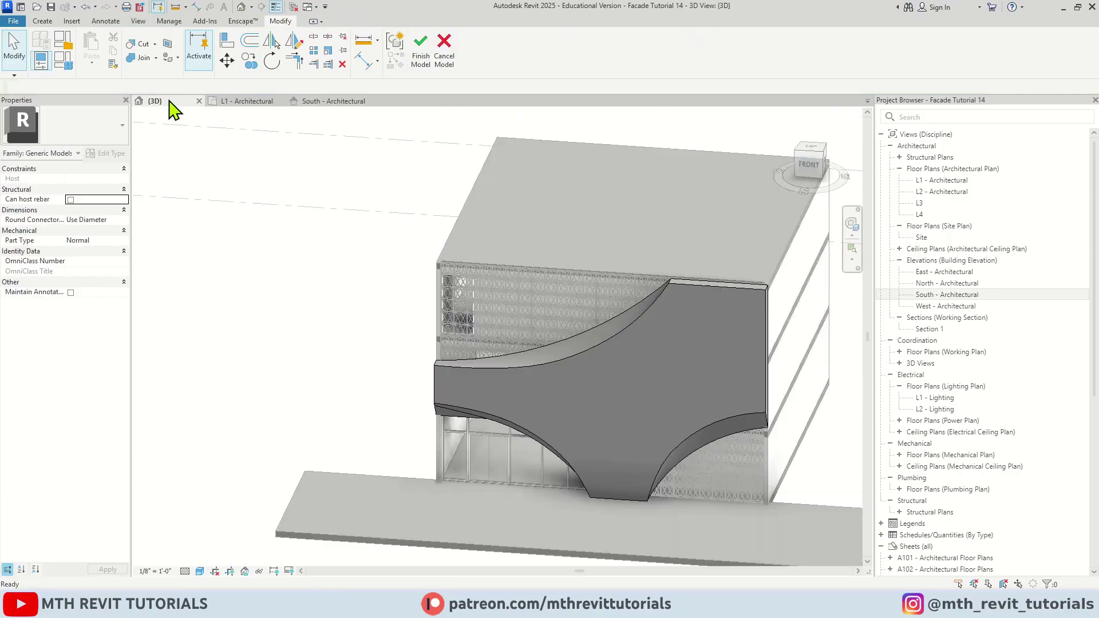
shift+middle_drag(508, 294, 585, 361)
scroll(532, 341, up, 3)
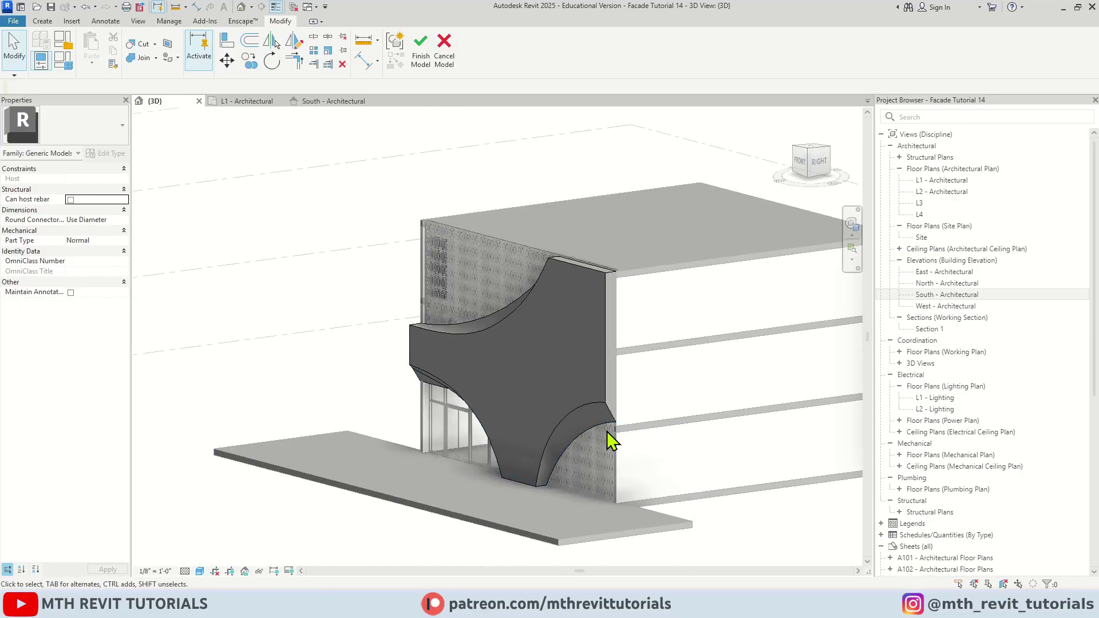
mouse_move(608, 442)
shift+middle_down()
mouse_move(447, 397)
mouse_move(675, 470)
mouse_move(430, 418)
mouse_move(510, 444)
mouse_move(591, 446)
shift+middle_up()
scroll(392, 429, up, 6)
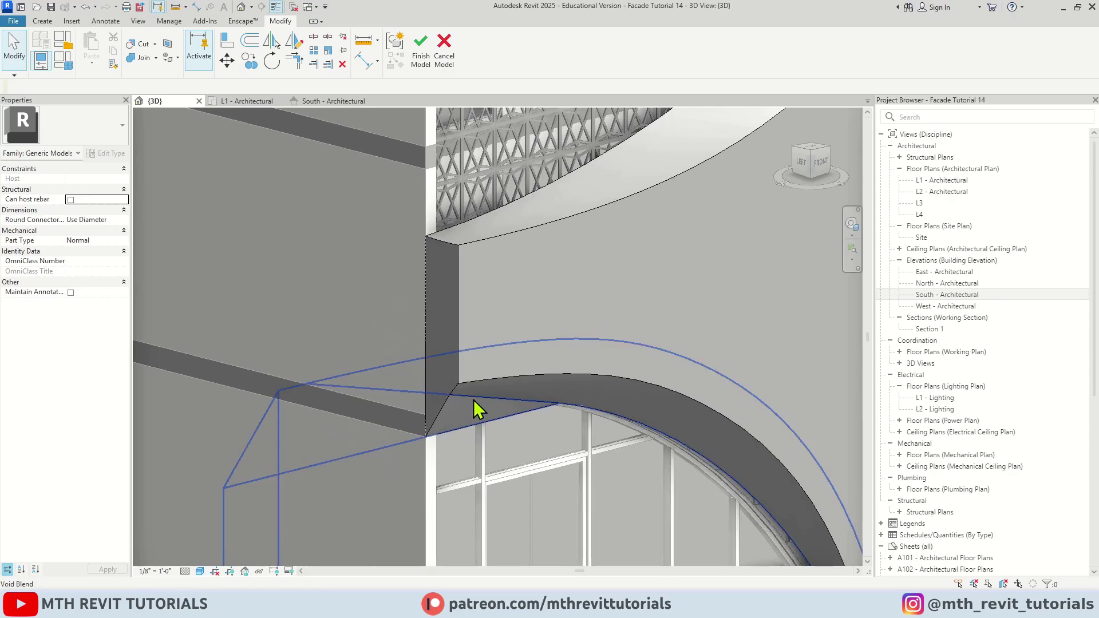
click(472, 400)
shift+middle_drag(472, 400, 665, 510)
key(Escape)
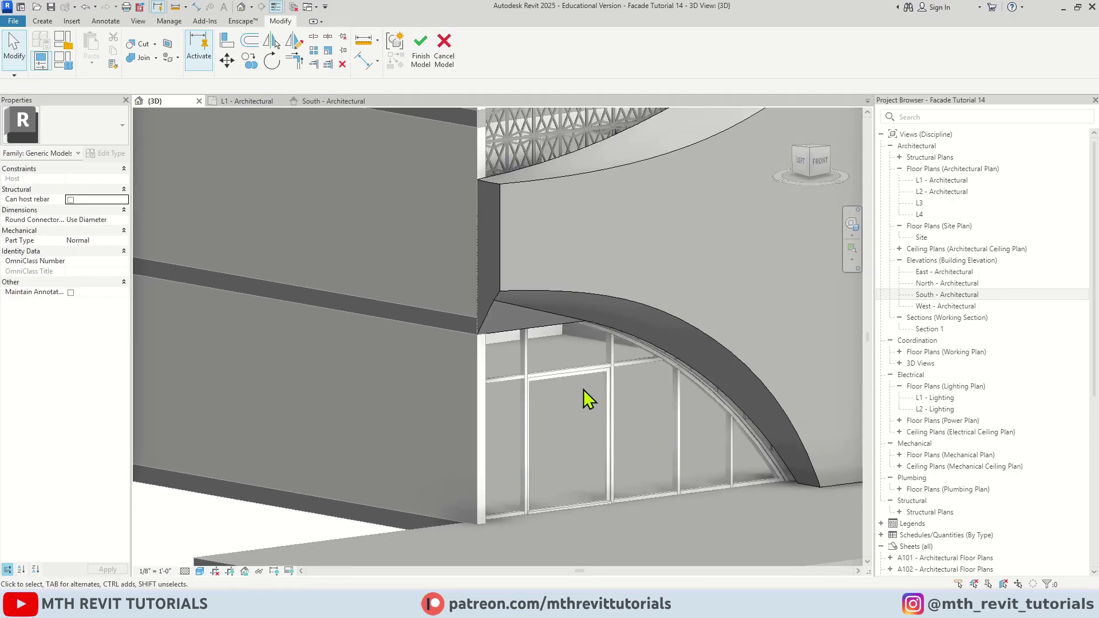
click(524, 293)
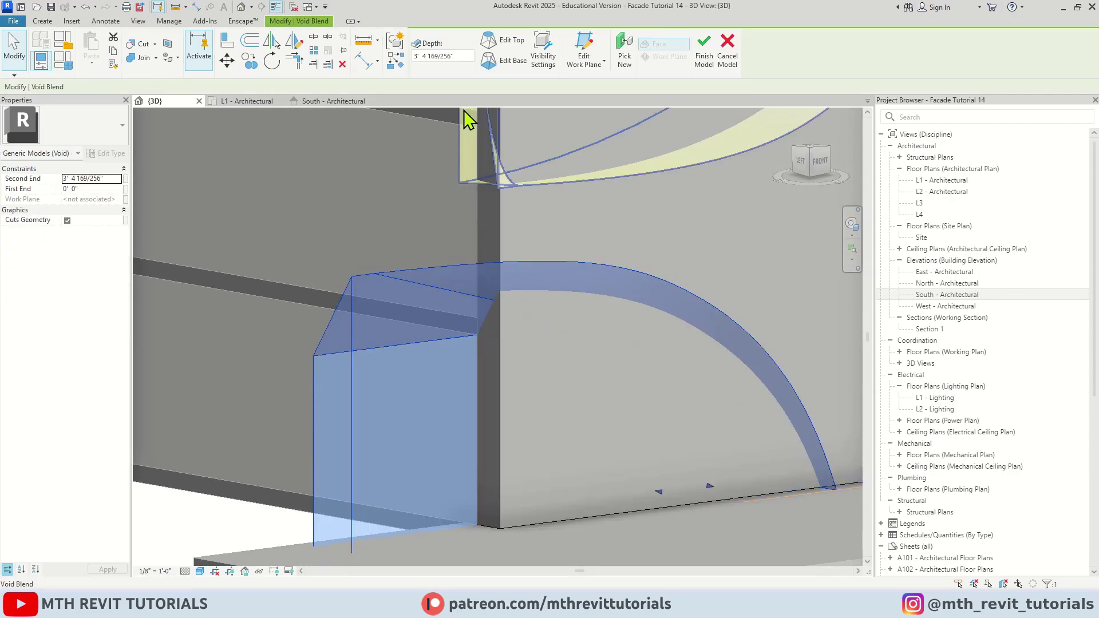
- Edit the void blend's base profile in South elevation, pulling the arc end left to the reference line
click(511, 40)
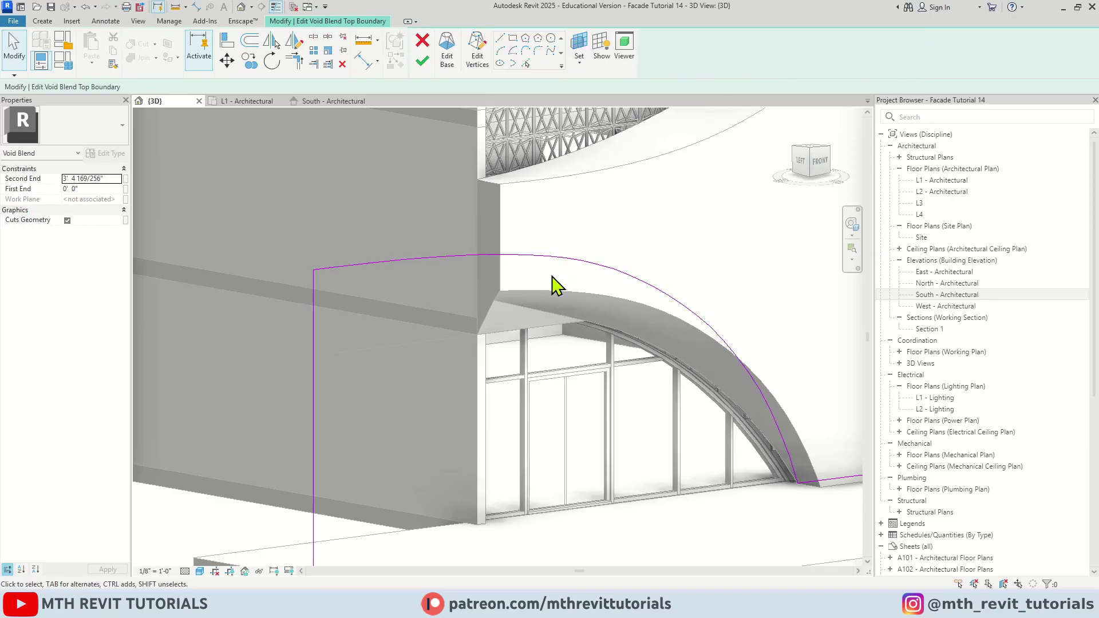
click(447, 57)
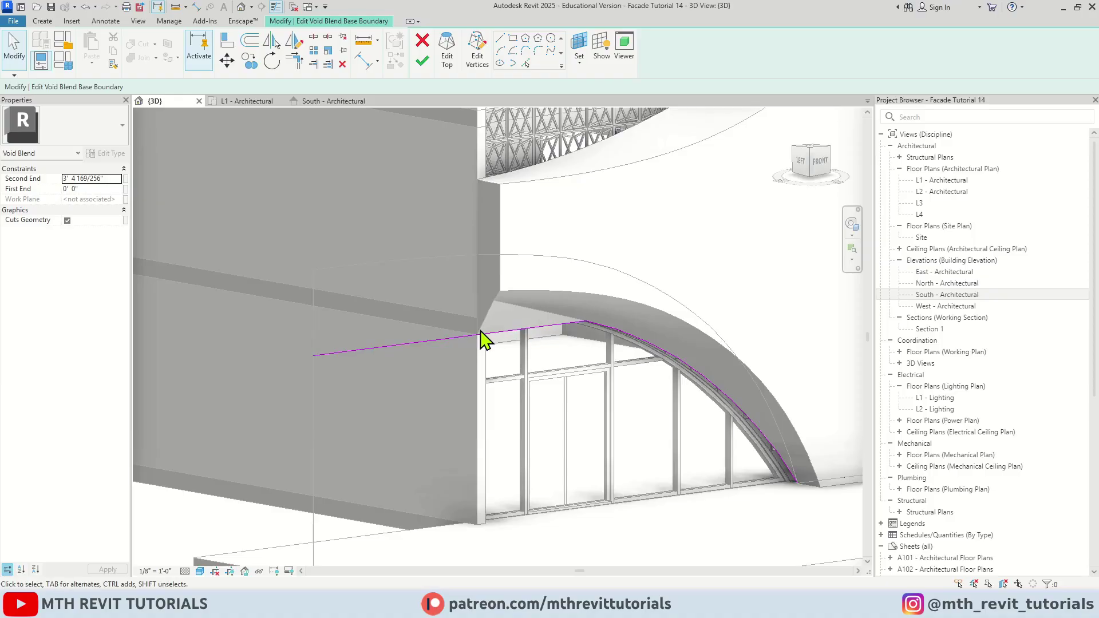
click(328, 101)
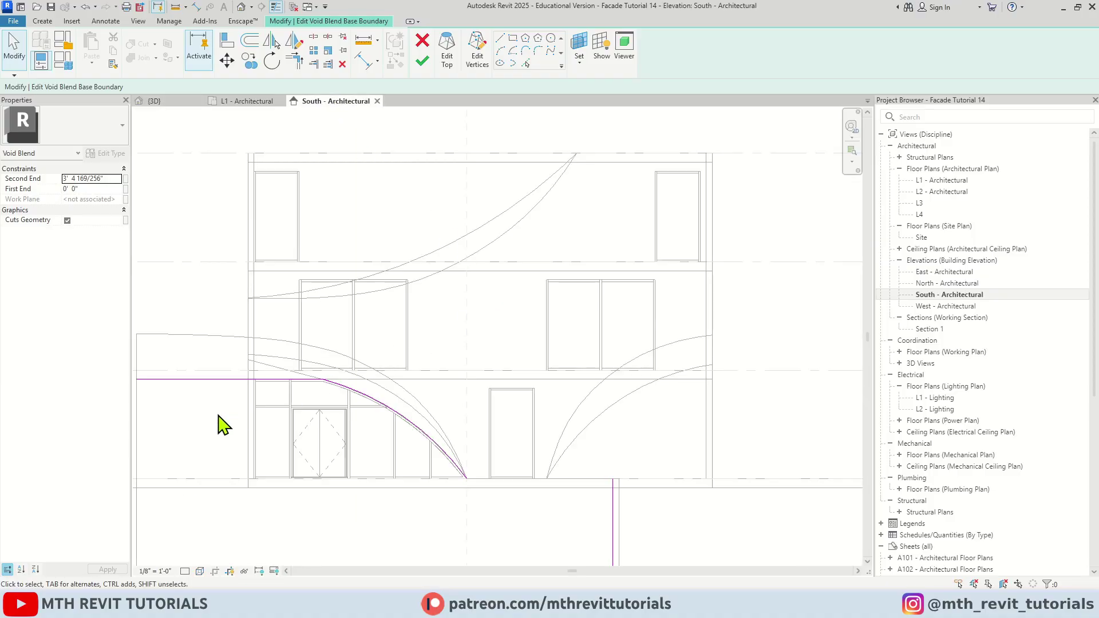
scroll(429, 385, up, 3)
click(402, 348)
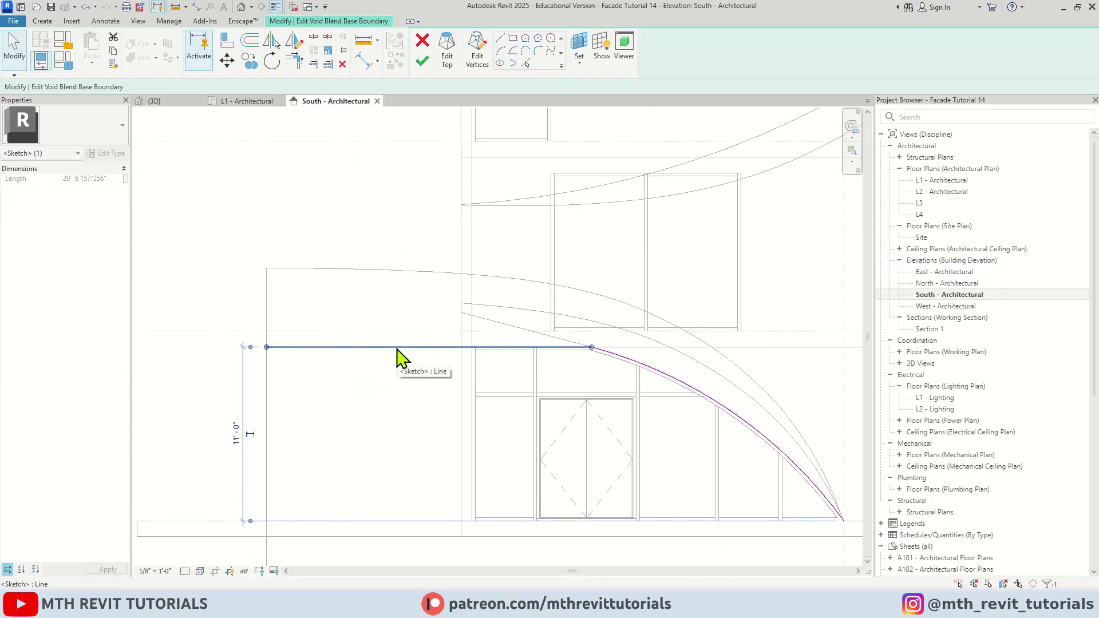
click(595, 350)
mouse_move(591, 348)
mouse_down()
mouse_move(475, 317)
mouse_move(432, 314)
mouse_move(432, 332)
mouse_up()
click(333, 436)
- Extend the arc to the vertical edge with Trim/Extend (TR) and finish the base sketch
key(t)
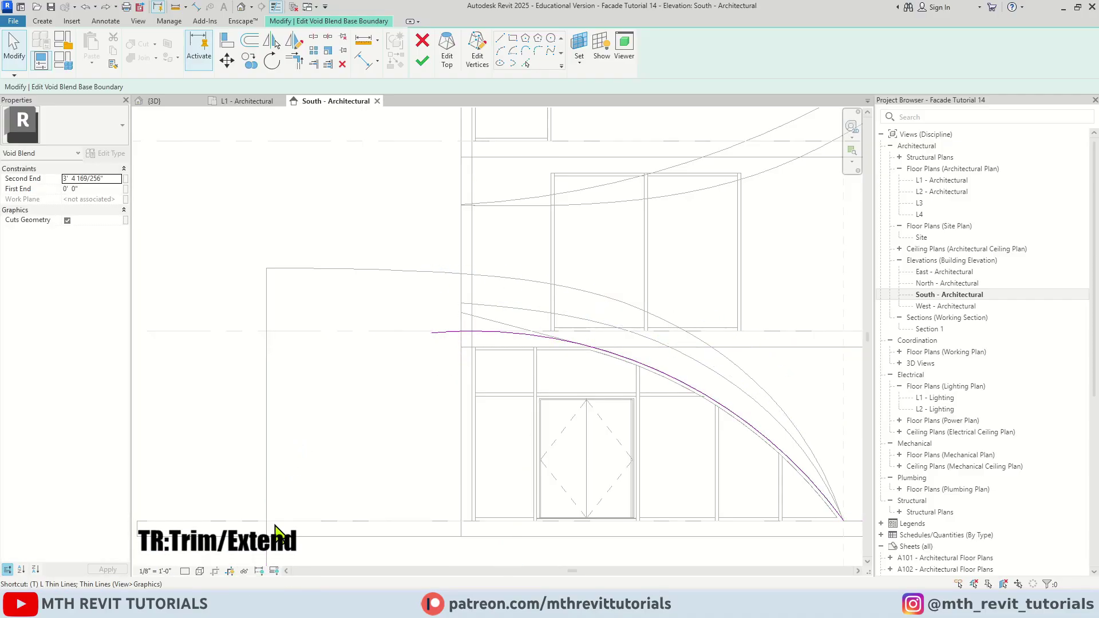
key(r)
click(271, 524)
click(449, 338)
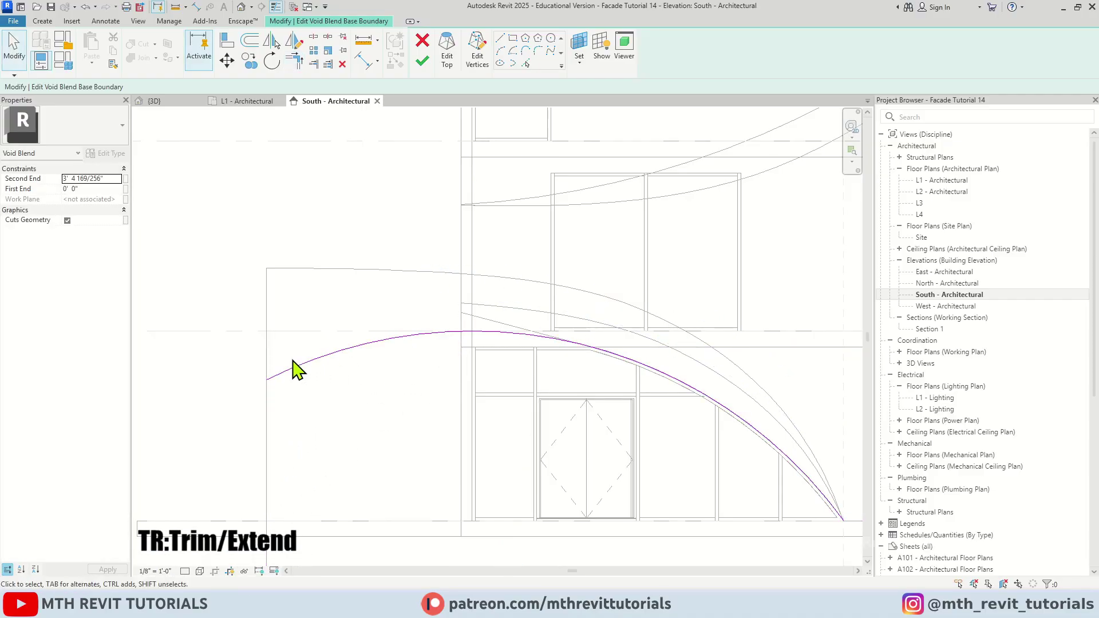
drag(241, 313, 321, 441)
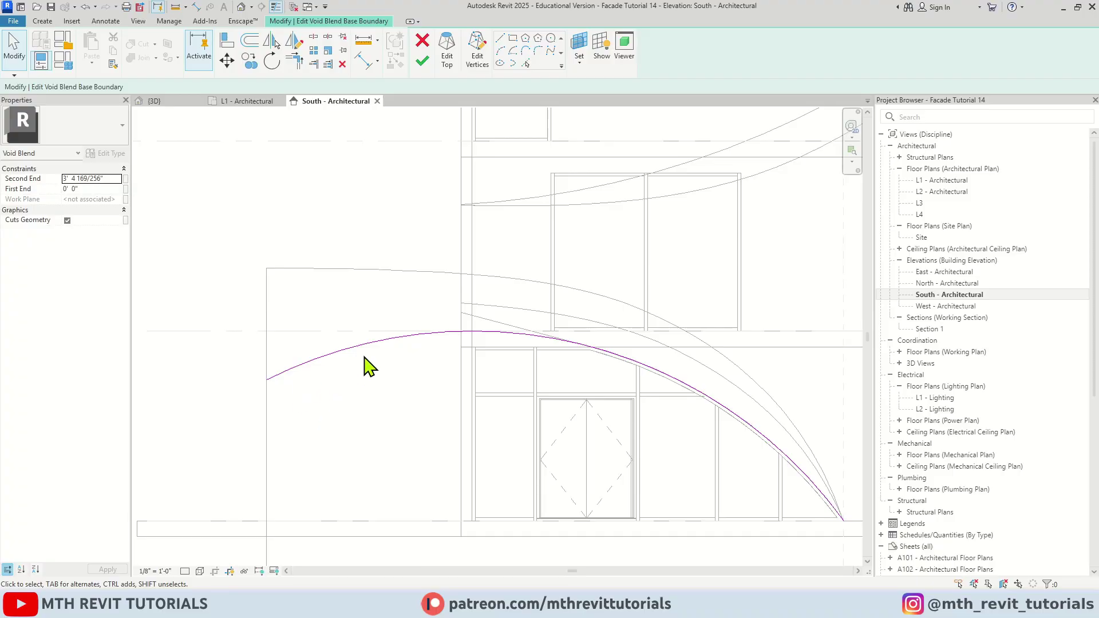
scroll(360, 218, down, 3)
mouse_move(279, 210)
mouse_down()
mouse_move(422, 300)
mouse_move(832, 511)
mouse_up()
click(408, 143)
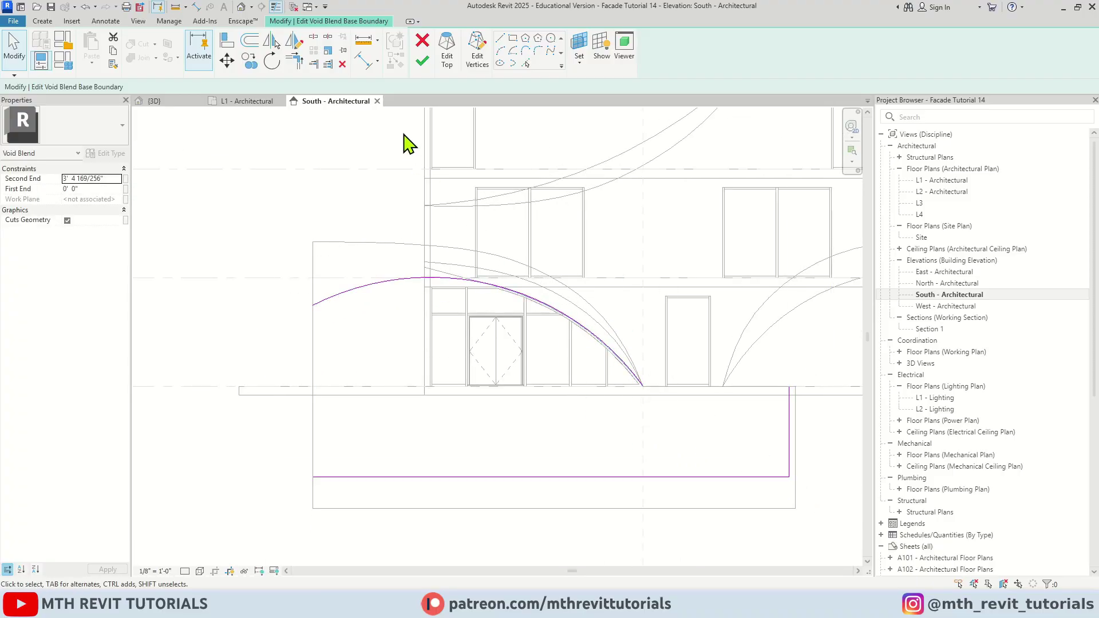
click(423, 61)
- Inspect the curved canopy cut in 3D, finish the in-place model, and set a new work plane
click(183, 104)
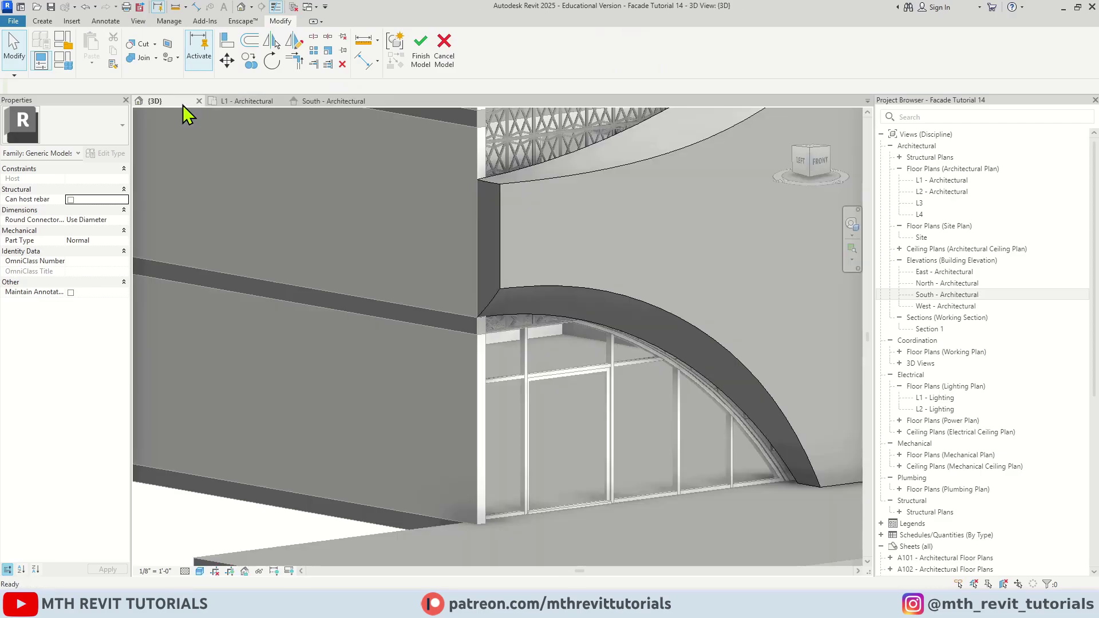
shift+middle_drag(427, 238, 526, 490)
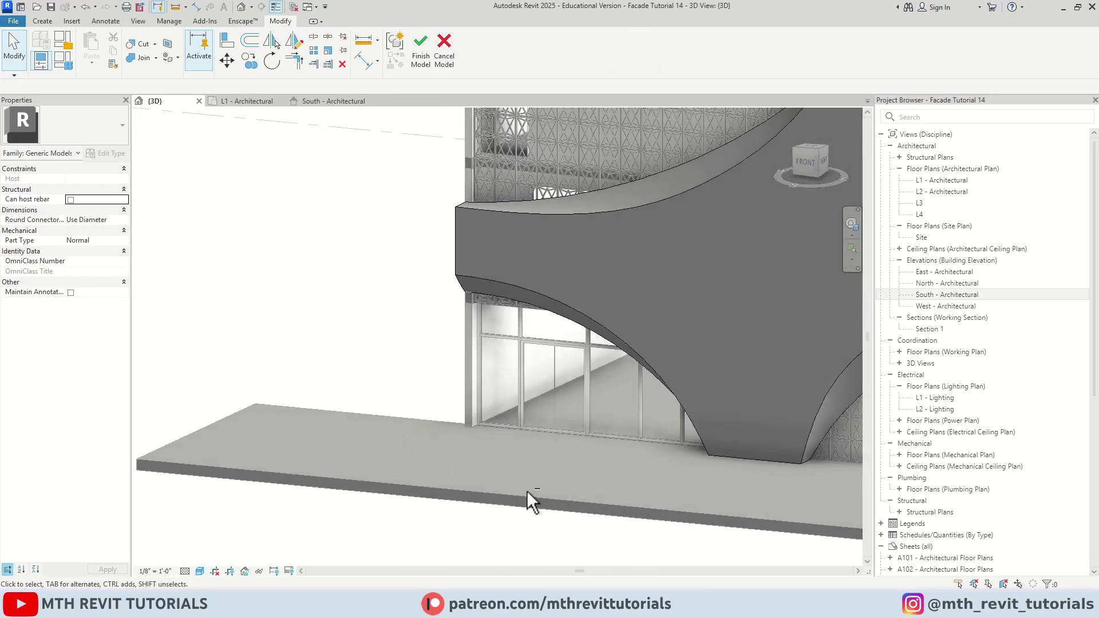
scroll(527, 489, down, 5)
shift+middle_drag(429, 405, 722, 451)
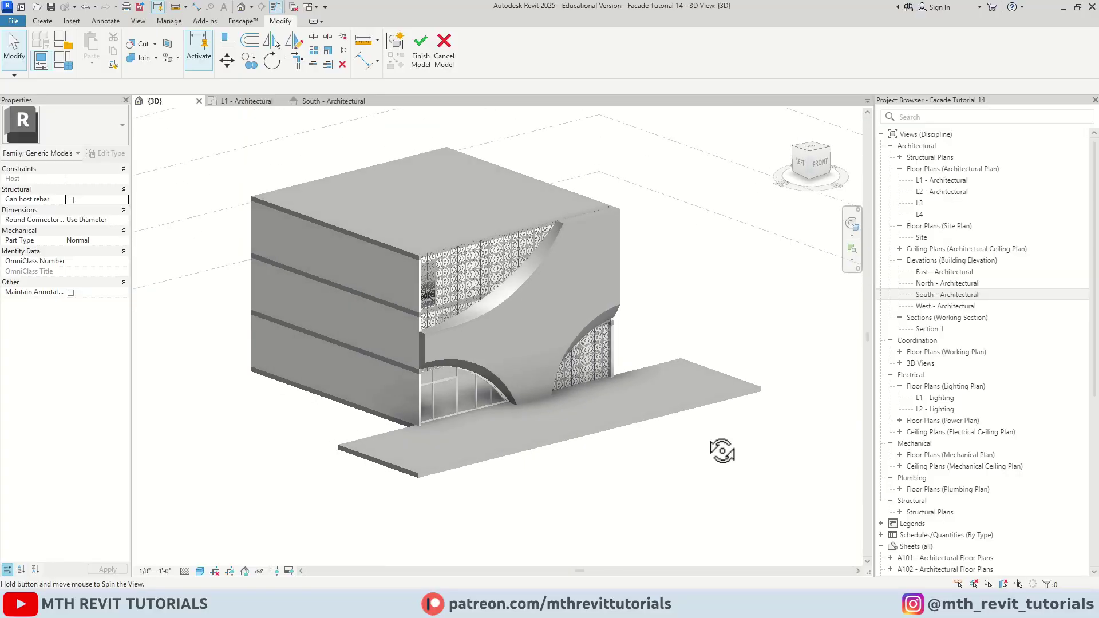
scroll(461, 207, up, 4)
click(422, 54)
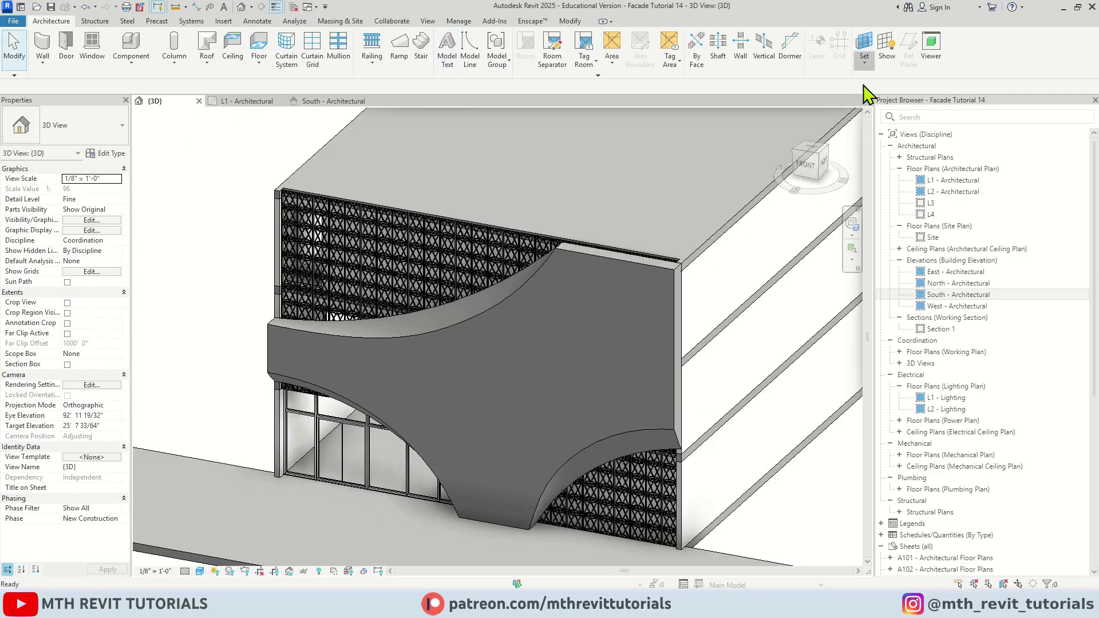
click(864, 51)
- Pick the facade screen as the work plane for the sign
click(490, 318)
click(497, 410)
scroll(380, 196, up, 6)
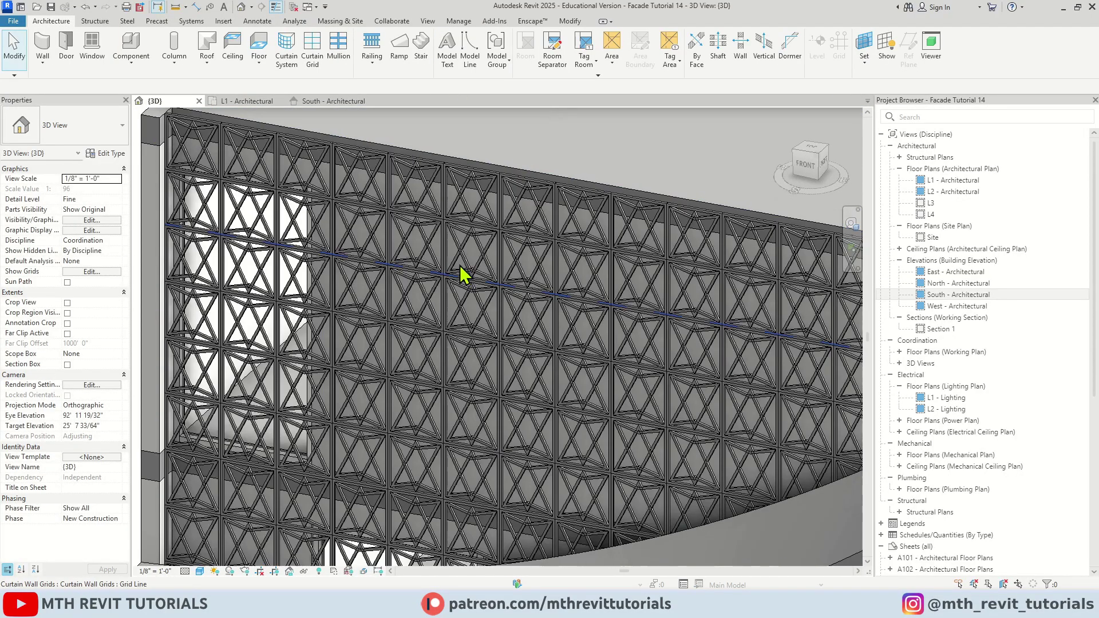
click(462, 275)
scroll(455, 189, down, 8)
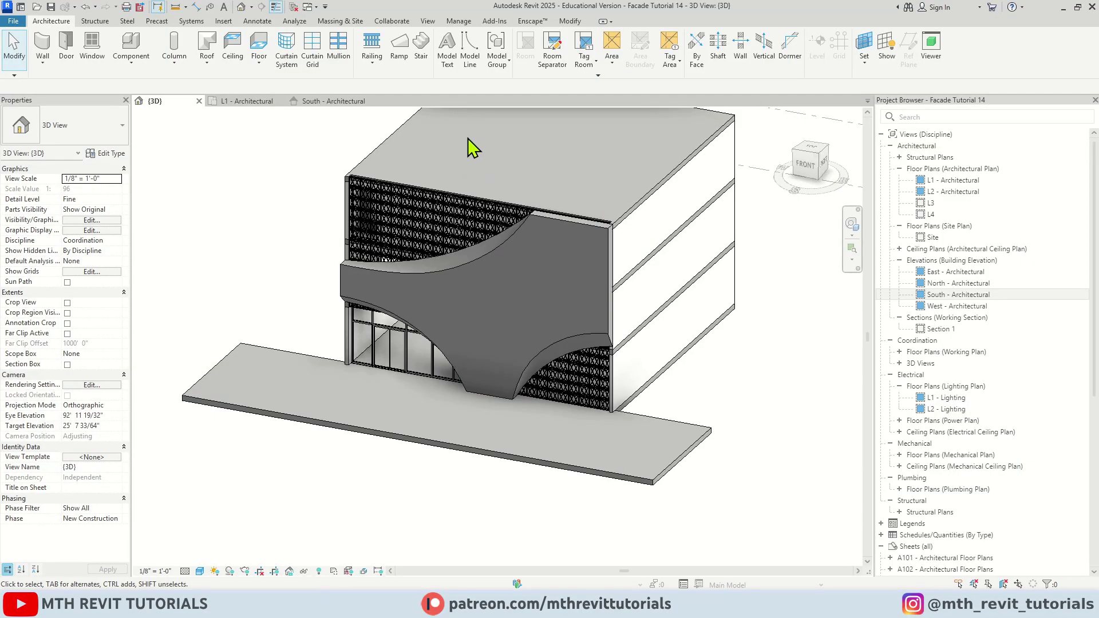
- Place 'Restaurant' model text on the facade screen and view it in South - Architectural
click(447, 48)
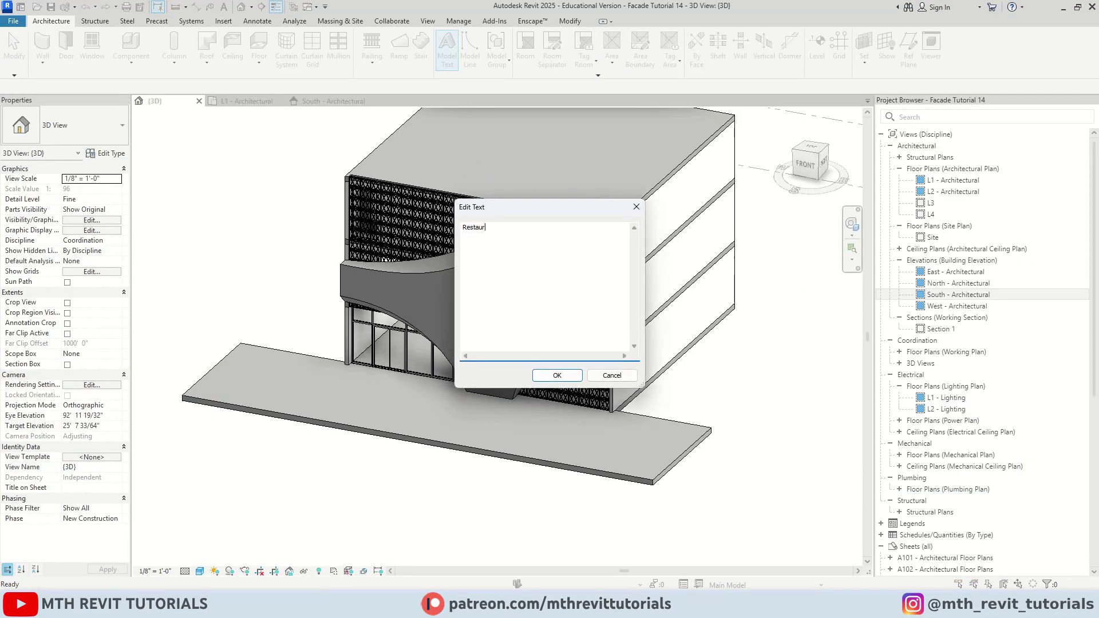
click(571, 379)
scroll(412, 238, up, 5)
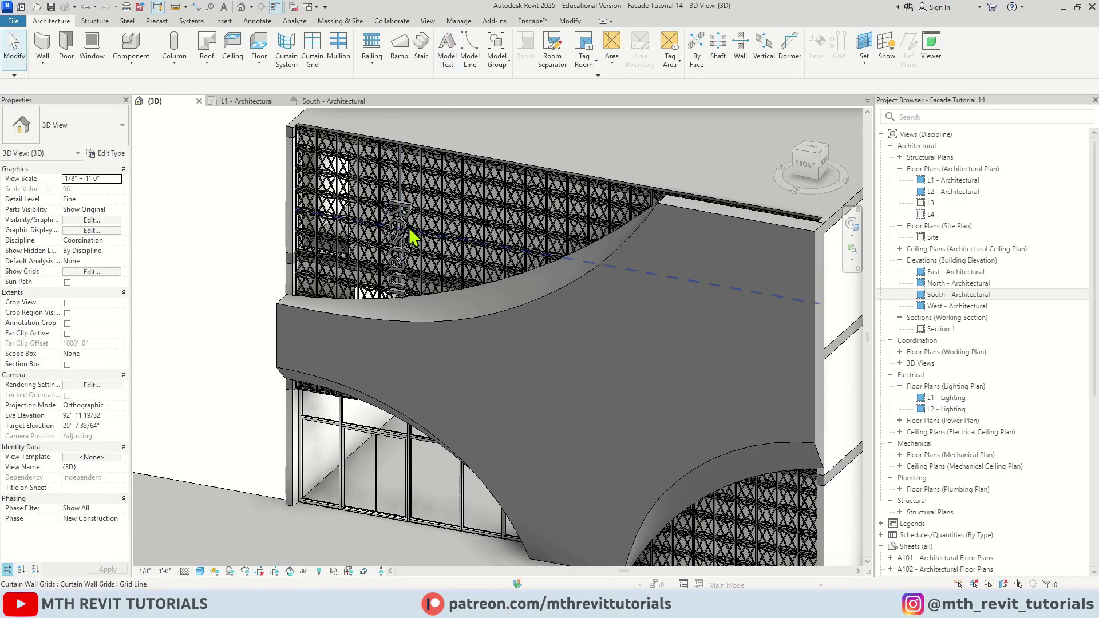
click(412, 238)
click(334, 101)
middle_drag(479, 332, 401, 518)
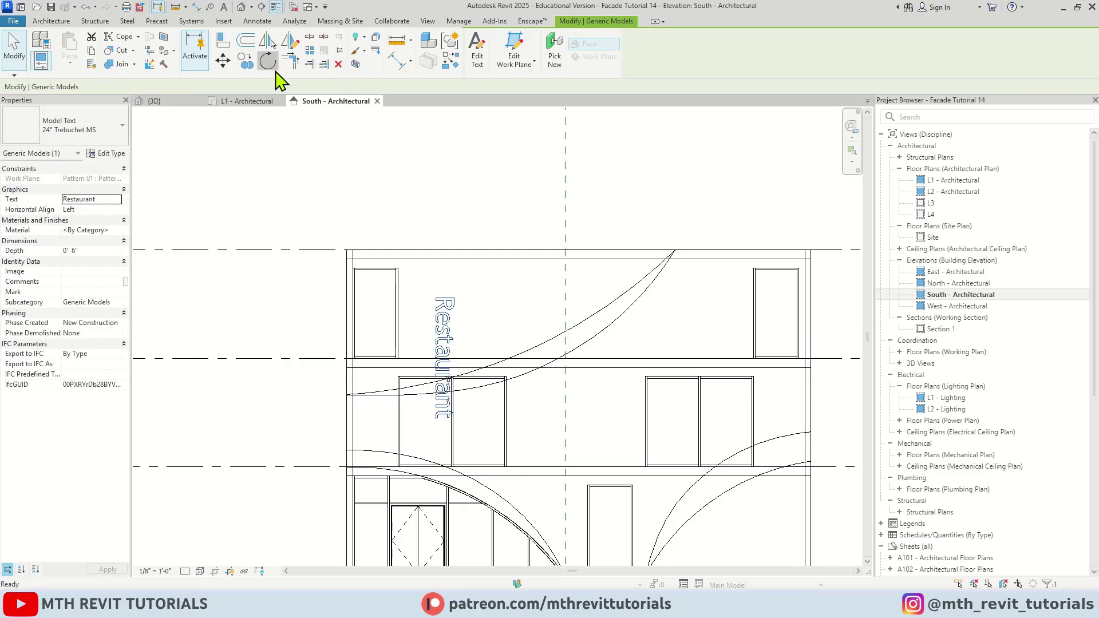
- Rotate the Restaurant text 90° to horizontal, move it down-right, and set its depth to 0' 2"
click(268, 60)
click(435, 175)
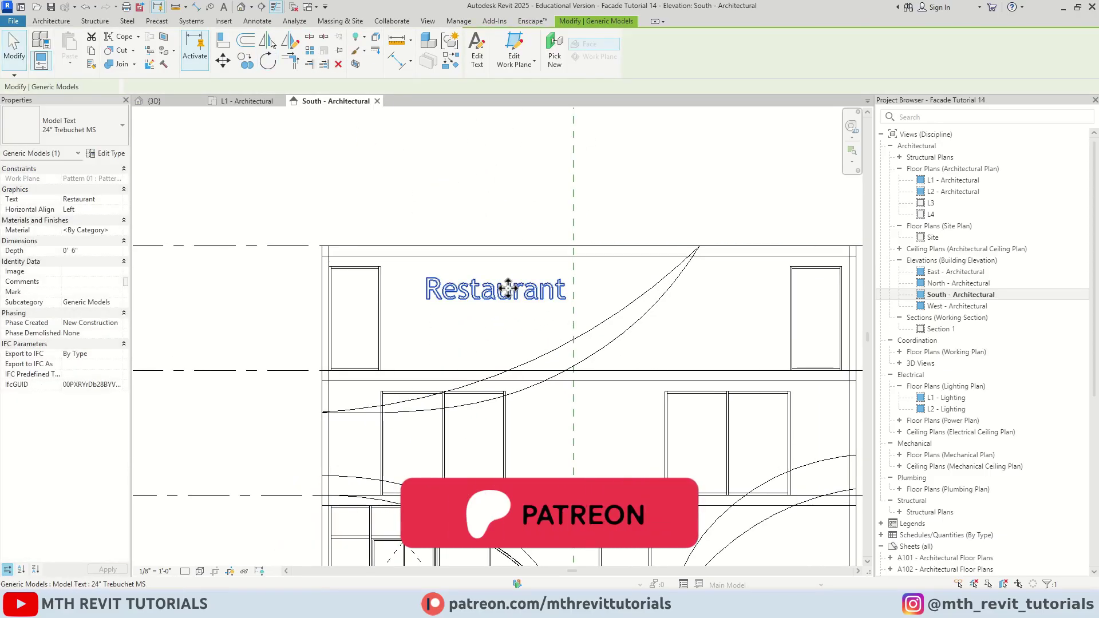
drag(429, 298, 481, 321)
scroll(506, 278, up, 1)
click(69, 250)
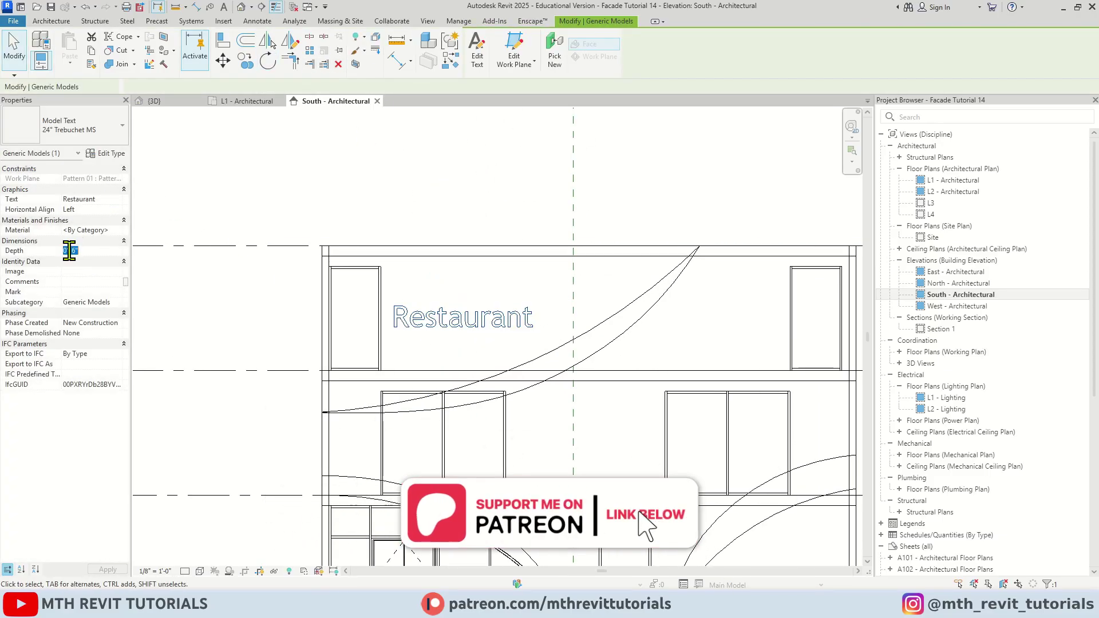
- Change the model text type's font to Brush Script MT
click(106, 154)
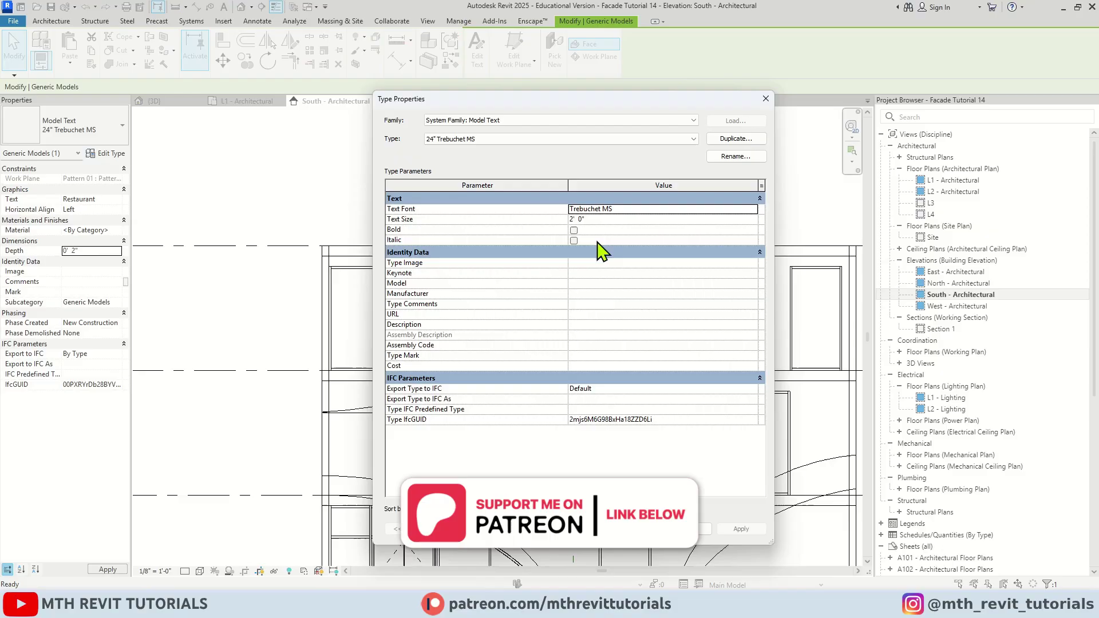
click(753, 210)
text(Brush Script MT)
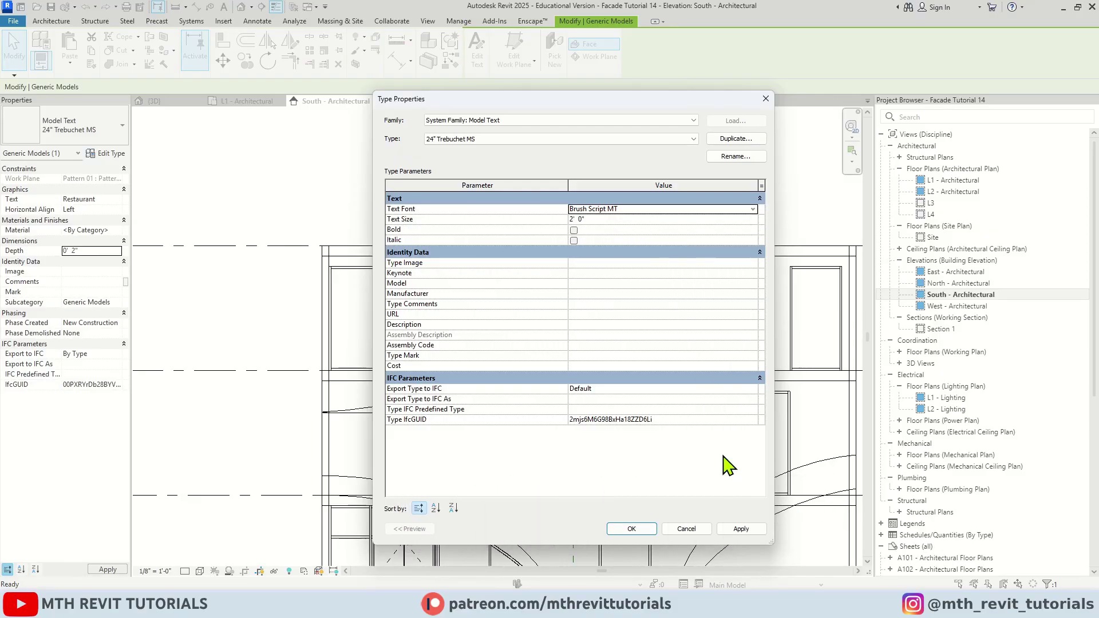
click(646, 528)
- Edit the text size in type properties, reposition the sign, and view it in {3D}
click(108, 154)
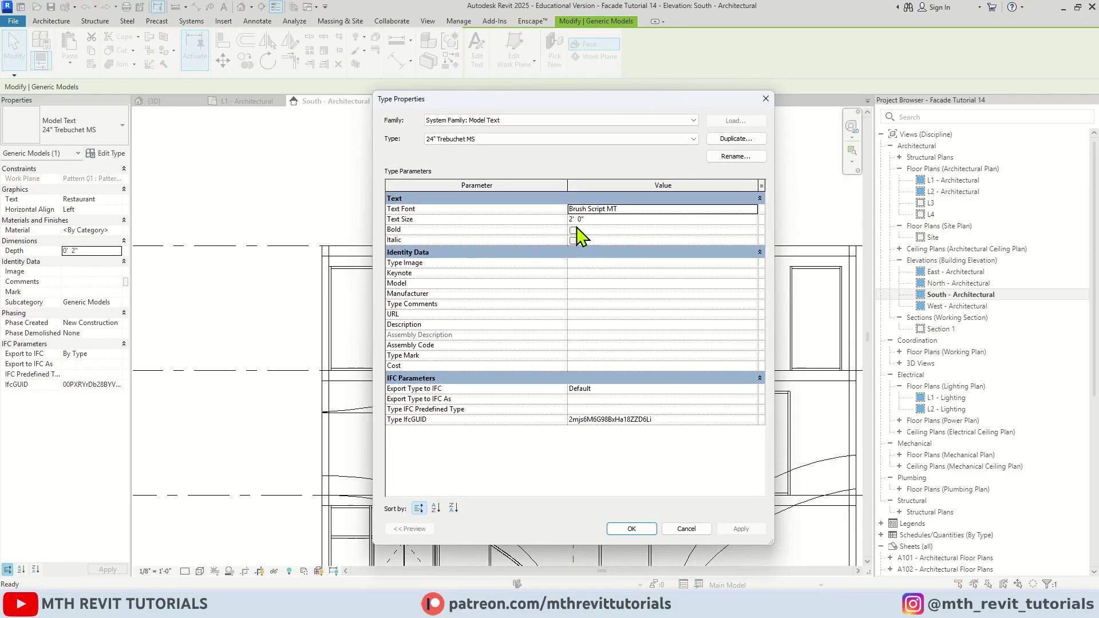
click(631, 528)
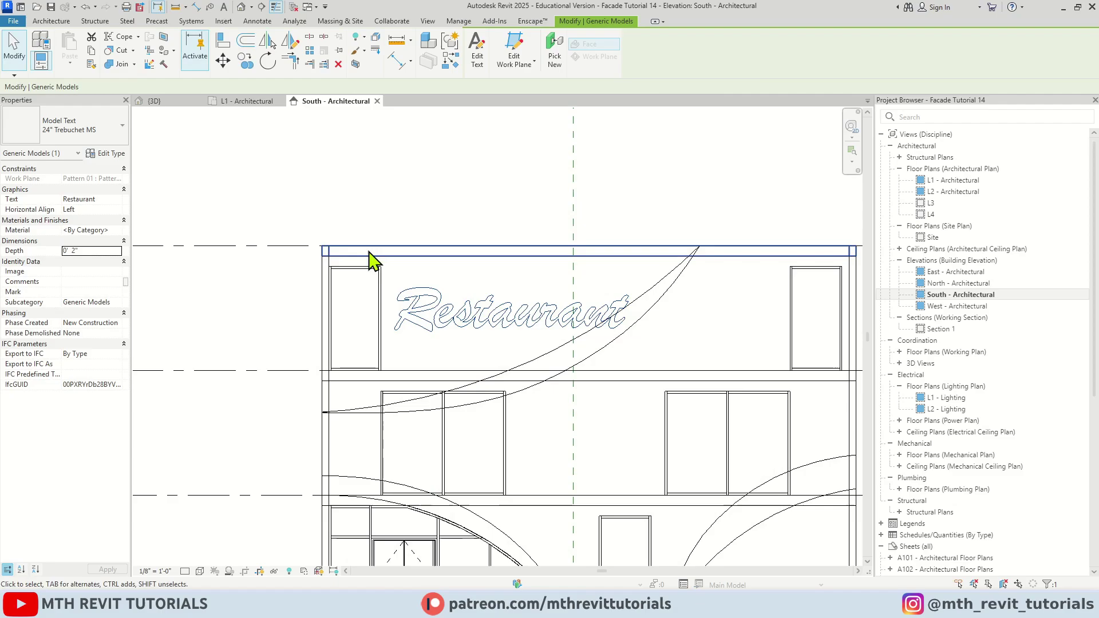
click(112, 156)
click(585, 219)
click(686, 529)
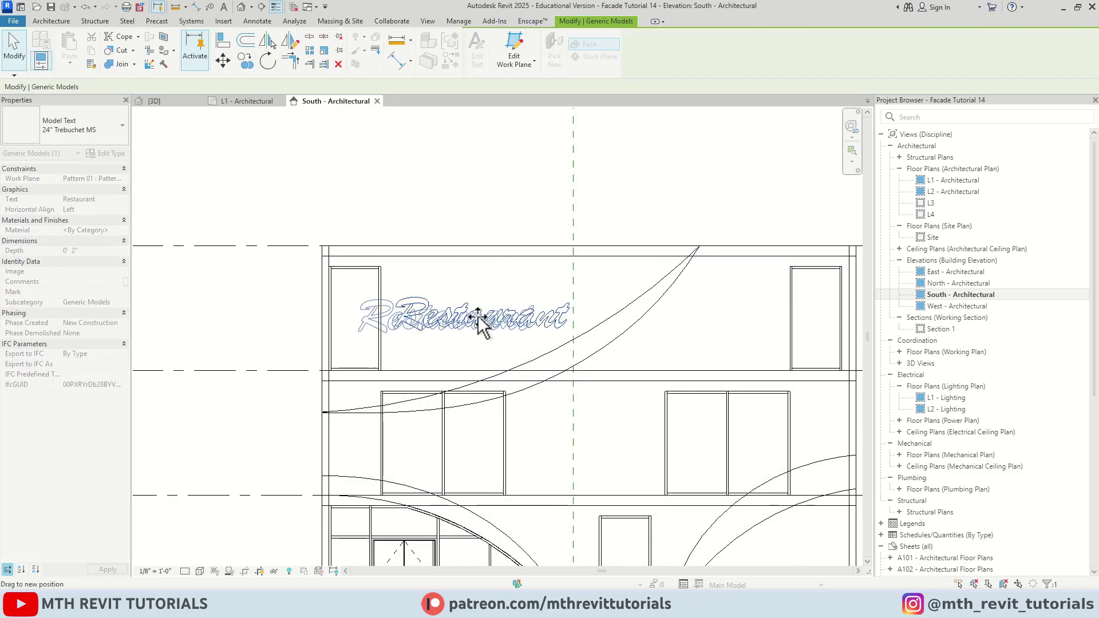
click(309, 188)
click(177, 102)
scroll(413, 214, up, 2)
scroll(466, 250, down, 5)
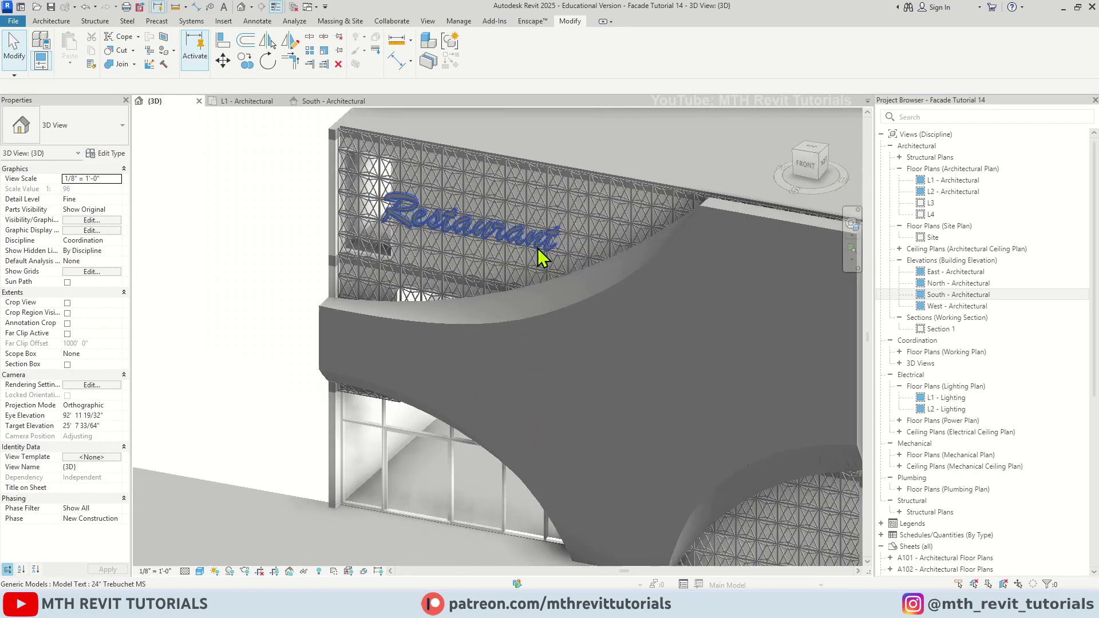